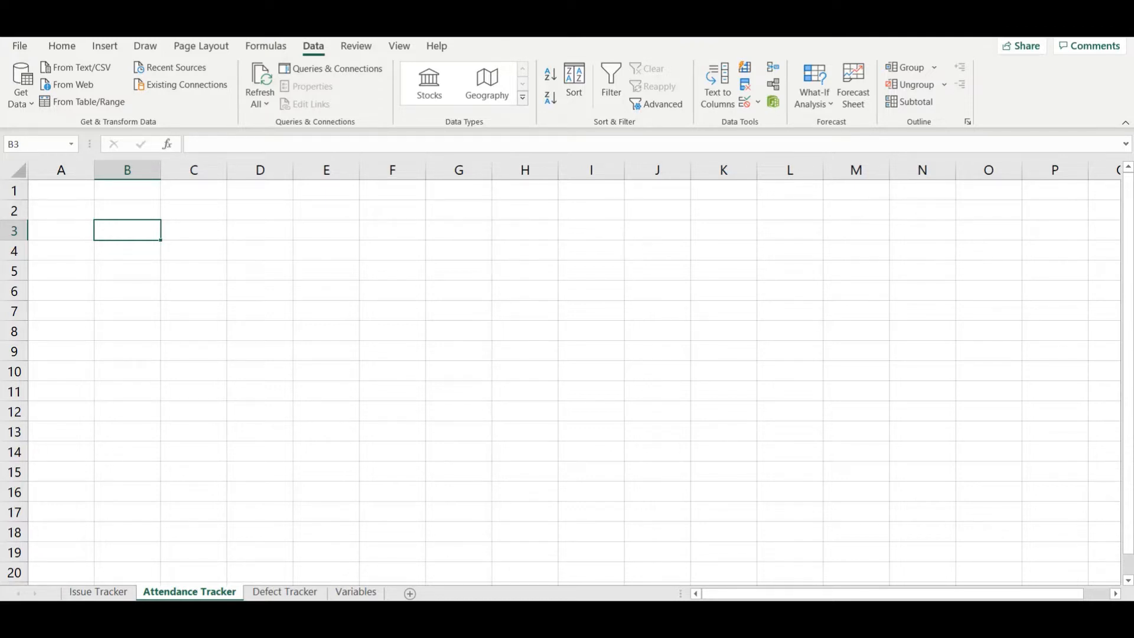
# Step: Enter the headers Name in A1 and Attendance in B1, and fit column B's width to its header
pyautogui.press('Up')
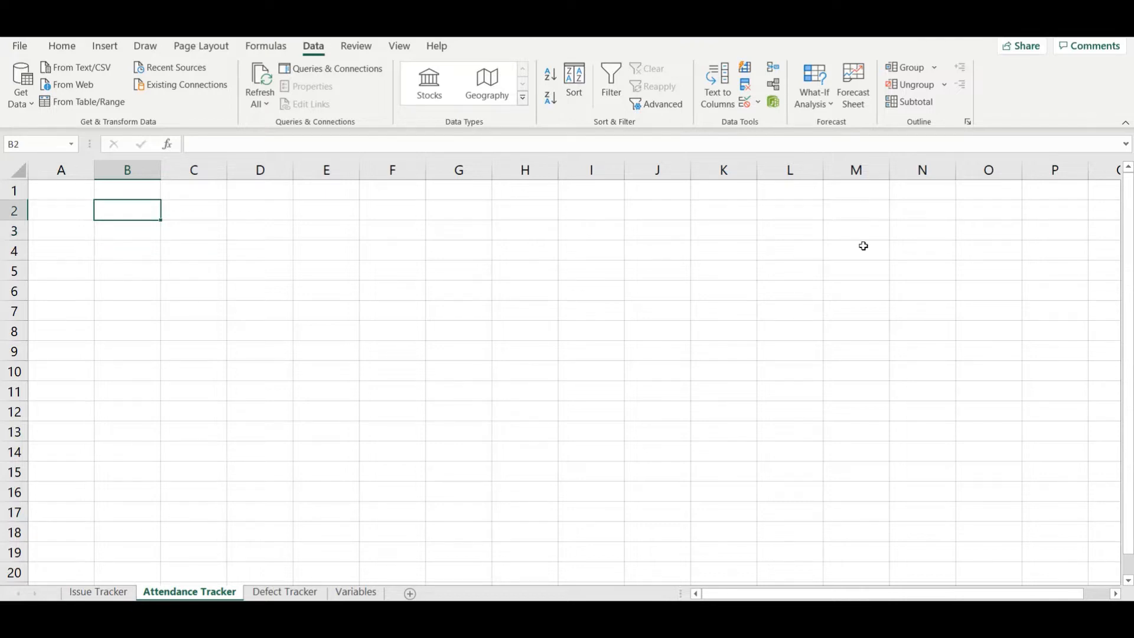
pyautogui.press('Left')
pyautogui.press('Up')
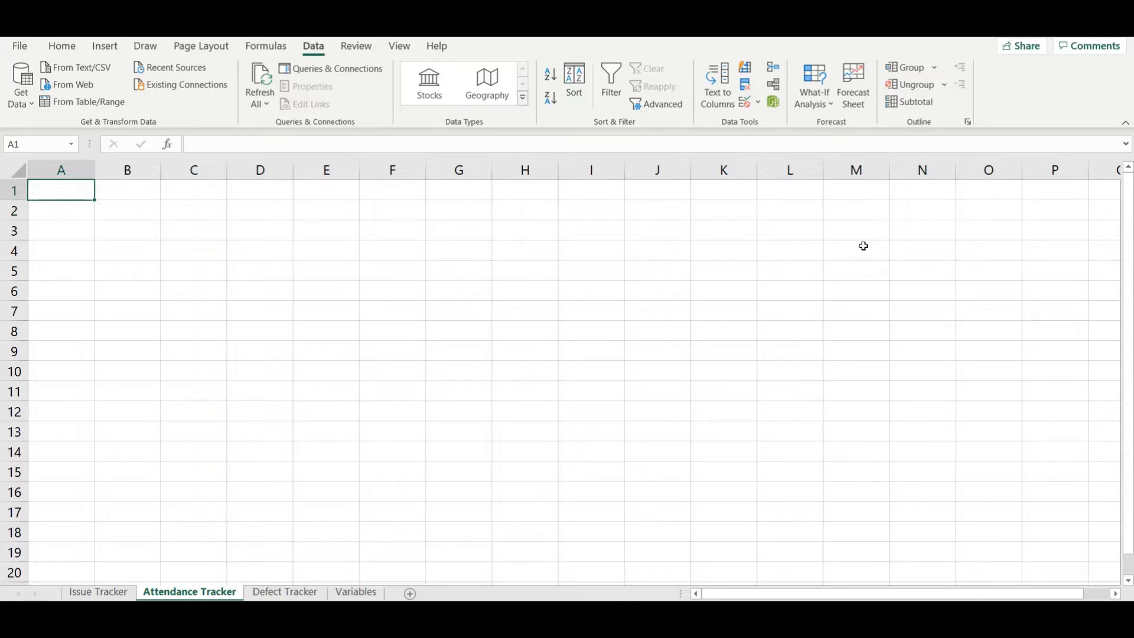
pyautogui.write('Atte')
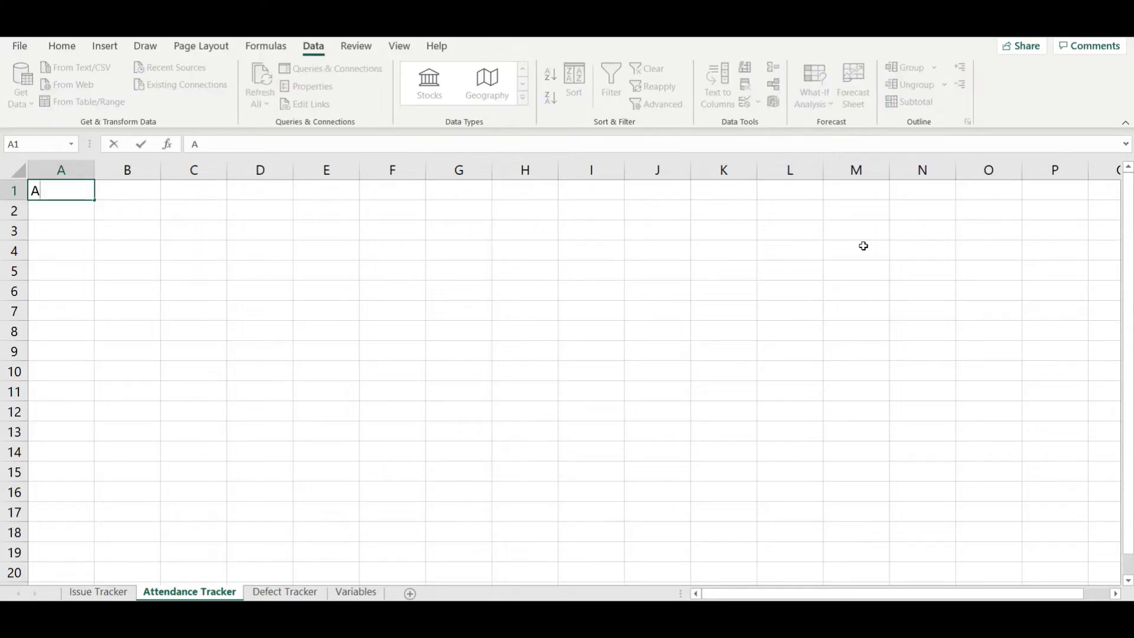
pyautogui.press('BackSpace')
pyautogui.press('BackSpace')
pyautogui.press('BackSpace')
pyautogui.press('BackSpace')
pyautogui.write('Name')
pyautogui.press('Tab')
pyautogui.write('Attendance')
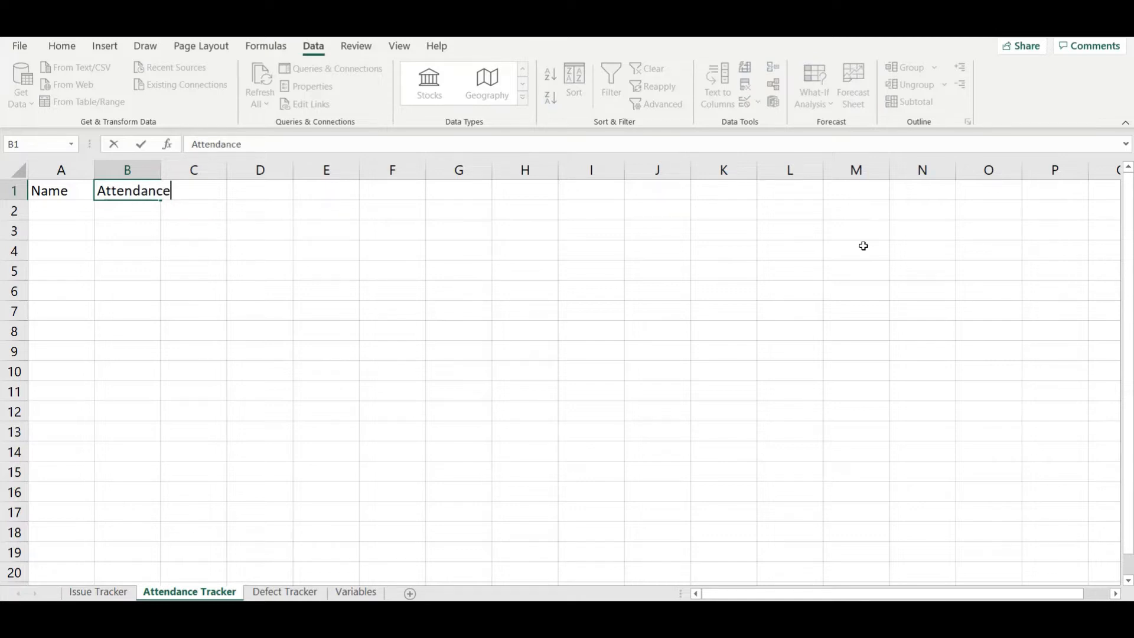
pyautogui.press('Return')
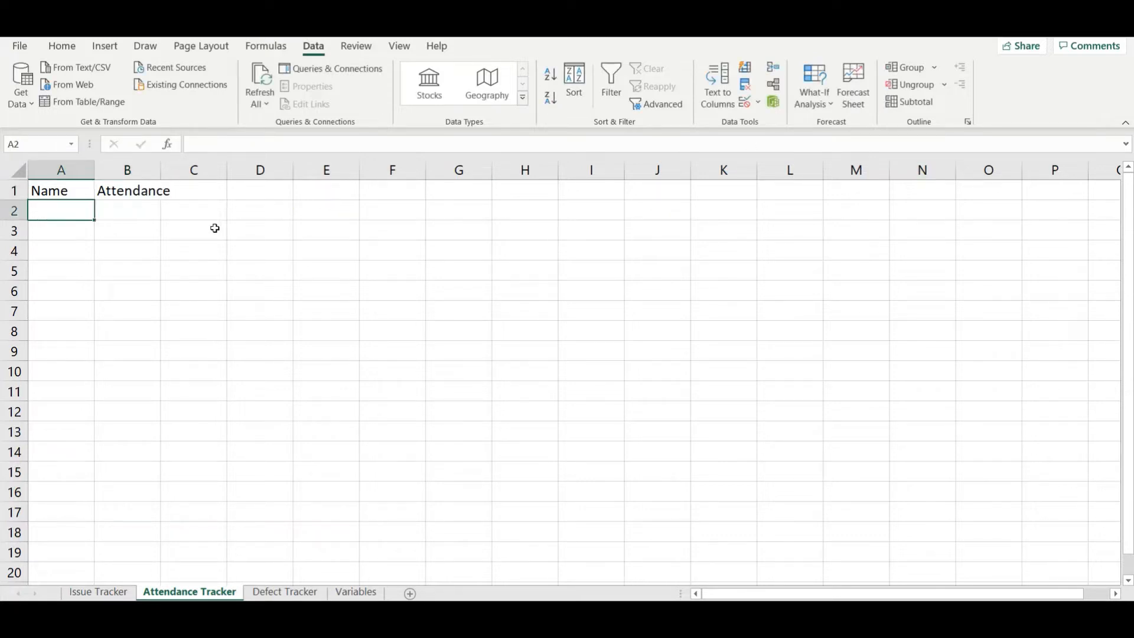
pyautogui.doubleClick(157, 170)
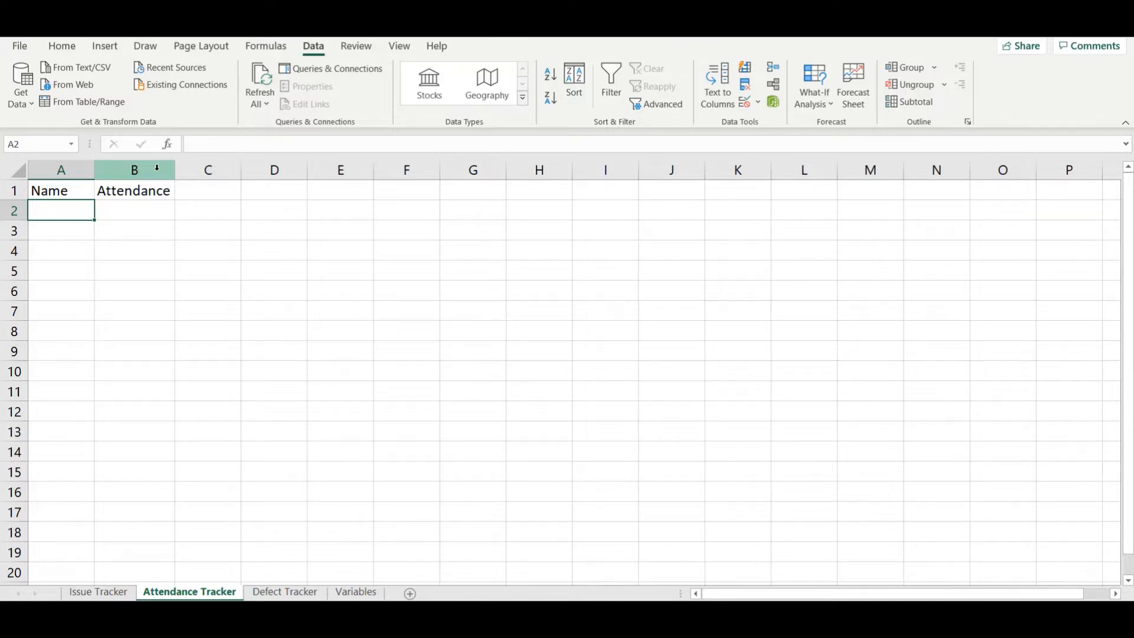
# Step: Fill cells A2 to A5 under the Name header with the four attendees' names
pyautogui.write('Praveen')
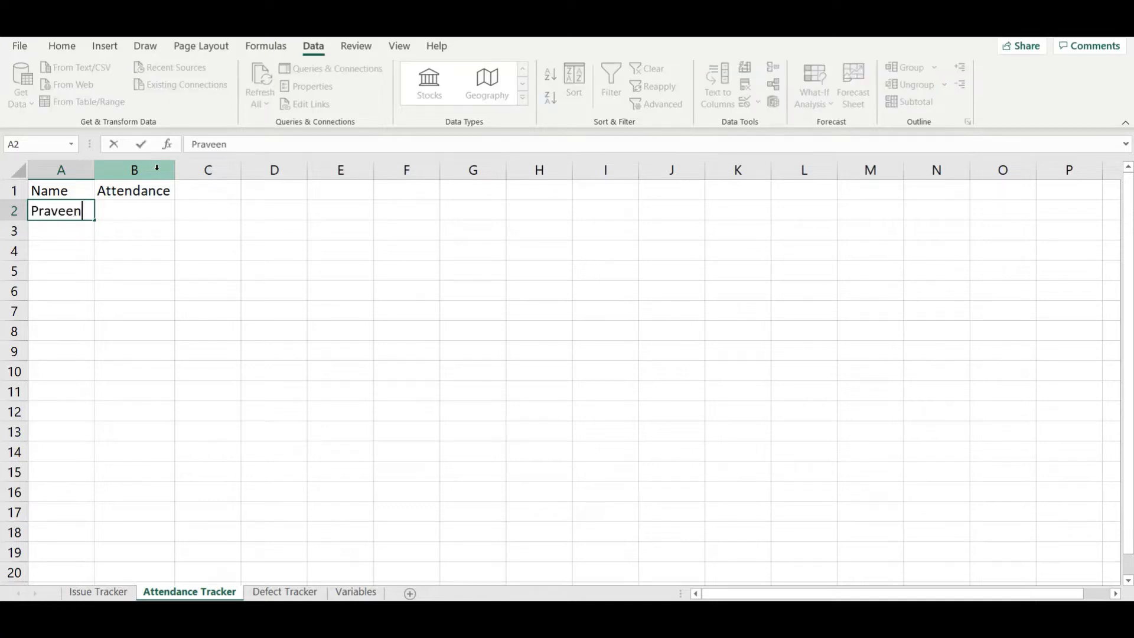
pyautogui.press('Return')
pyautogui.write('Hero')
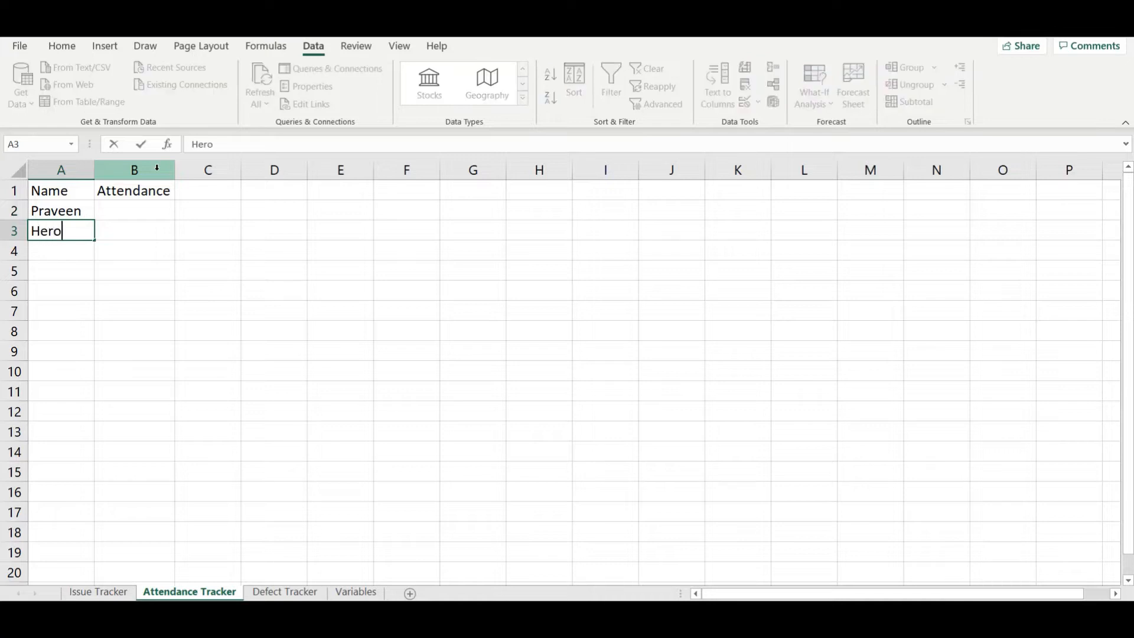
pyautogui.press('Return')
pyautogui.write('Rex')
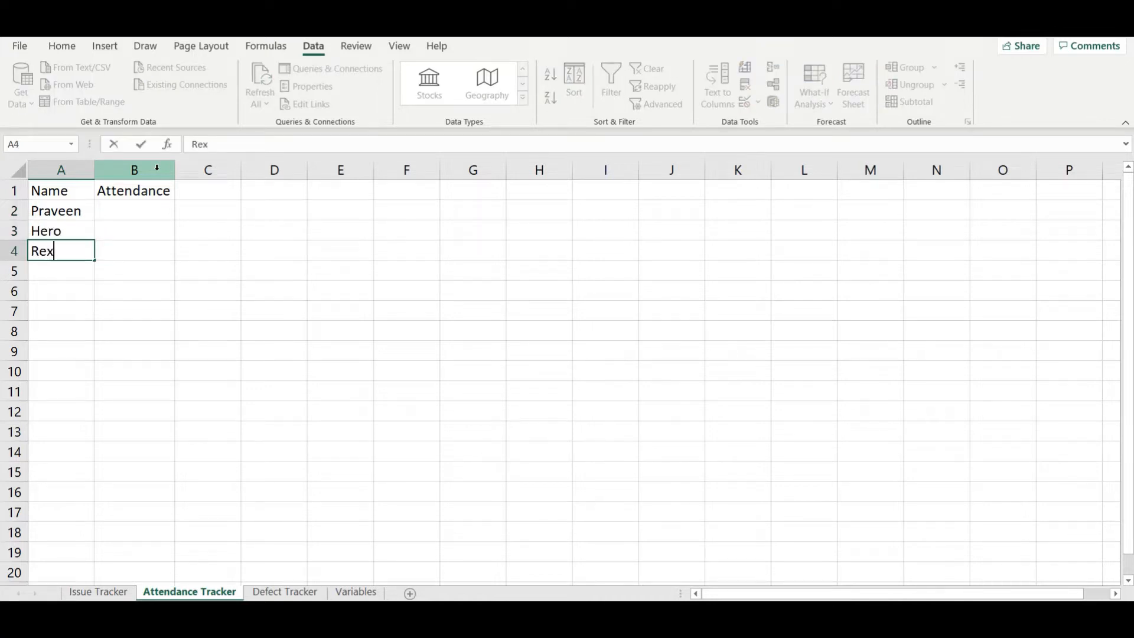
pyautogui.press('Return')
pyautogui.write('Phantom')
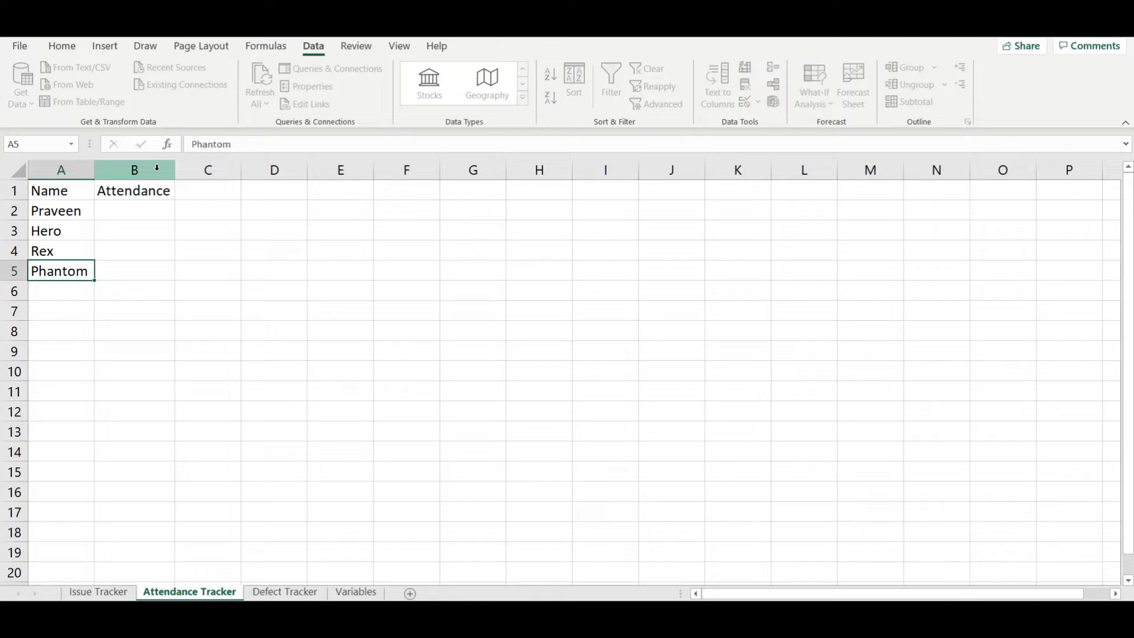
pyautogui.press('Return')
# Step: Apply list data validation with the source "Yes, No" to the Attendance cells B2:B5
pyautogui.press('Up')
pyautogui.press('Up')
pyautogui.press('Up')
pyautogui.press('Up')
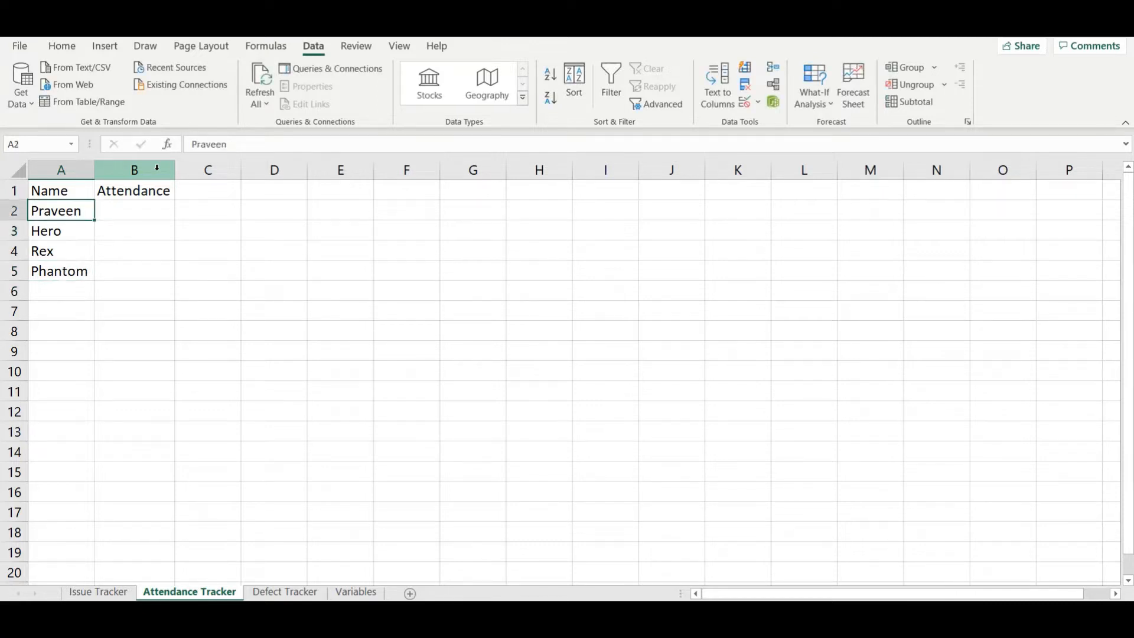
pyautogui.press('Right')
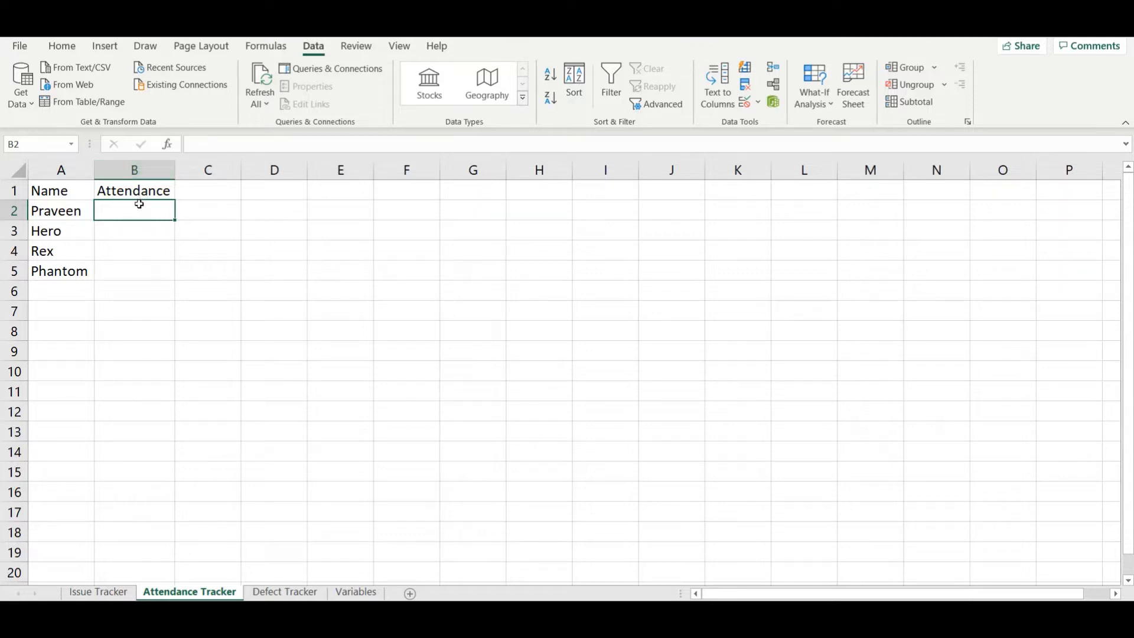
pyautogui.moveTo(139, 210); pyautogui.dragTo(138, 268)
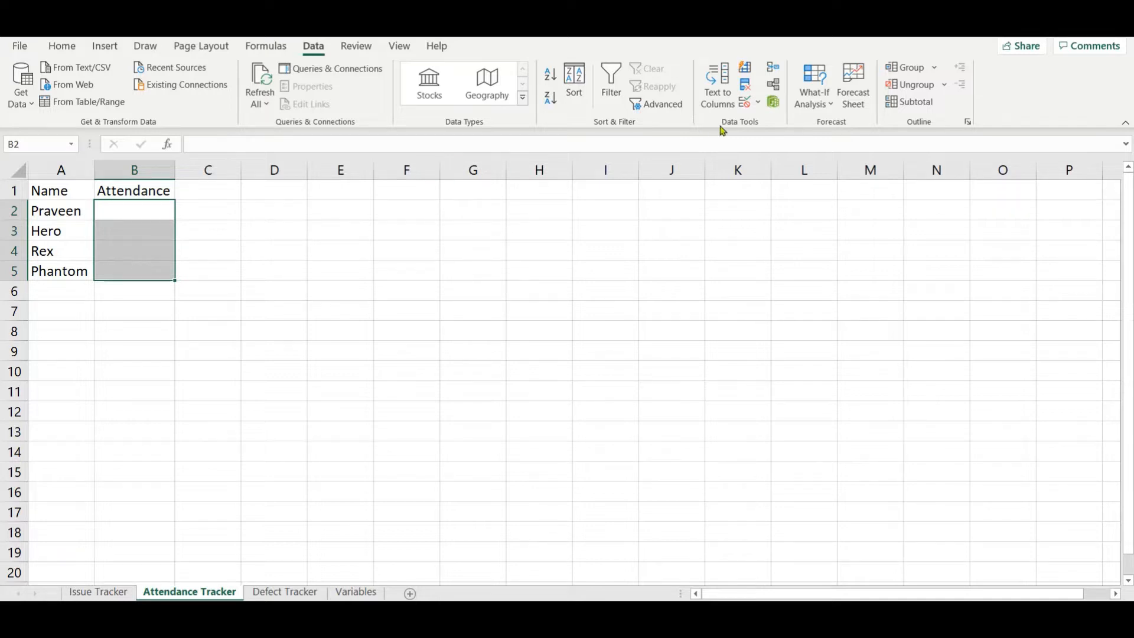
pyautogui.click(743, 105)
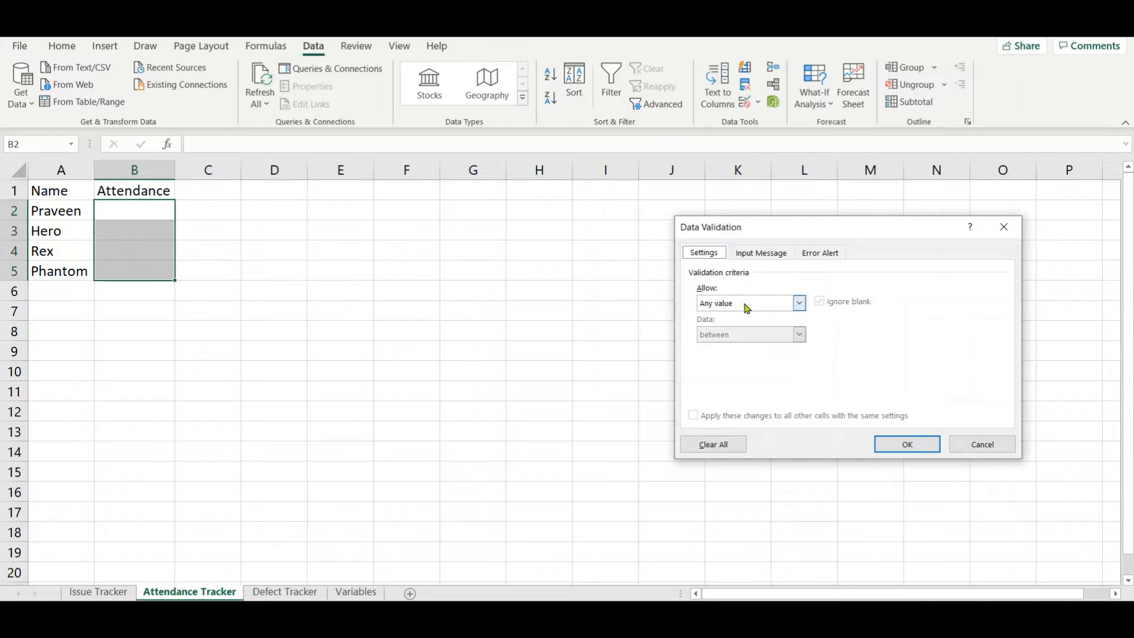
pyautogui.click(746, 308)
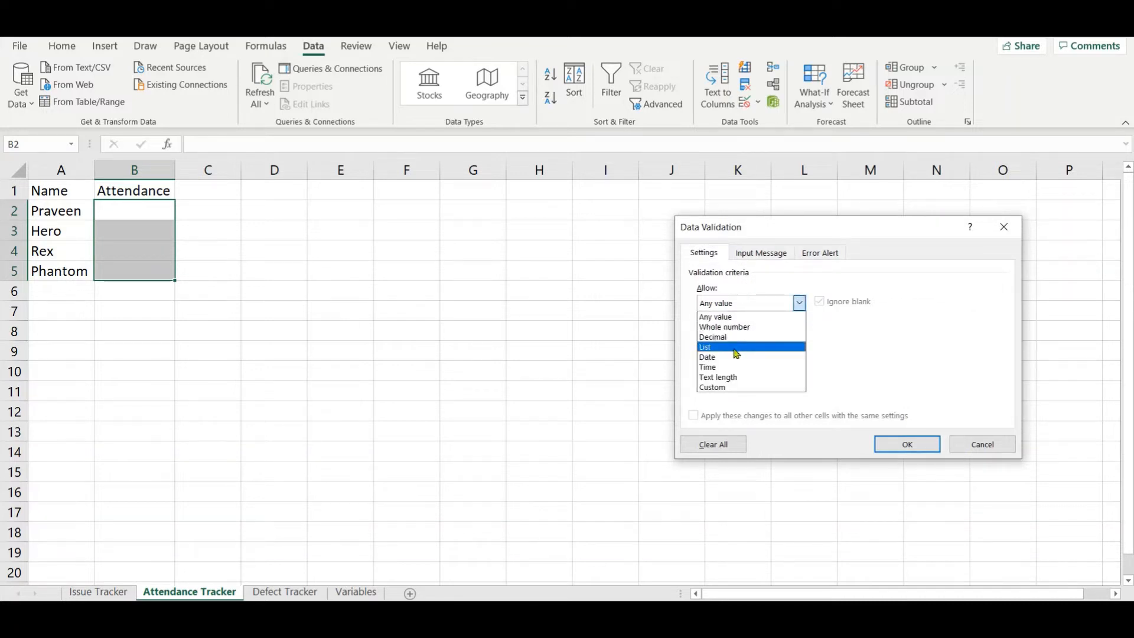
pyautogui.click(736, 353)
pyautogui.click(750, 366)
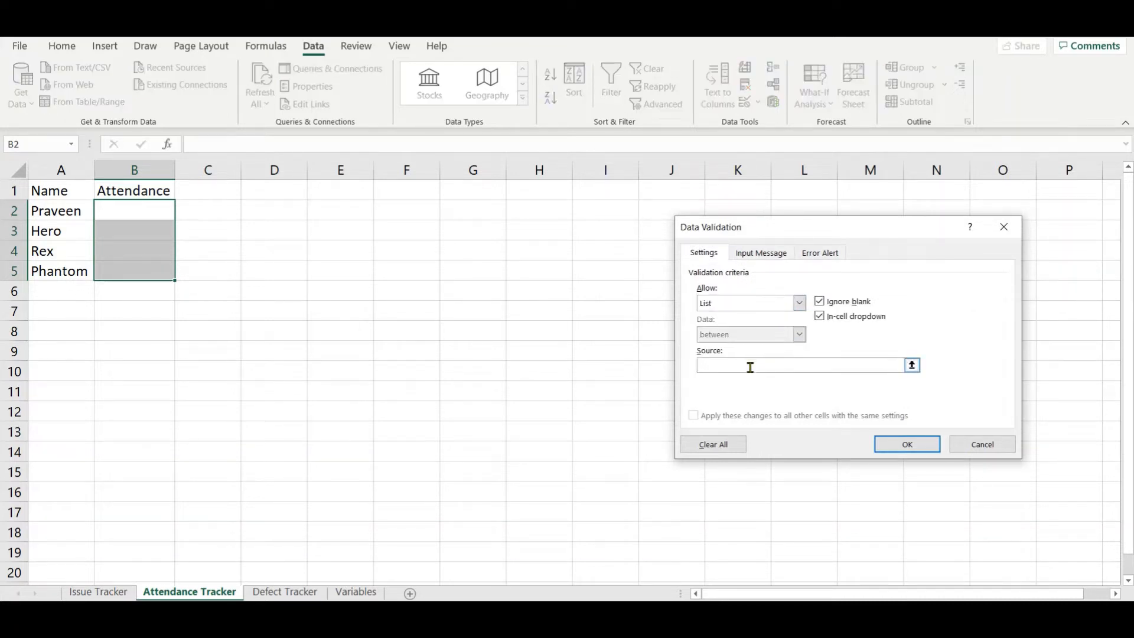
pyautogui.write('Yes, No')
pyautogui.click(923, 448)
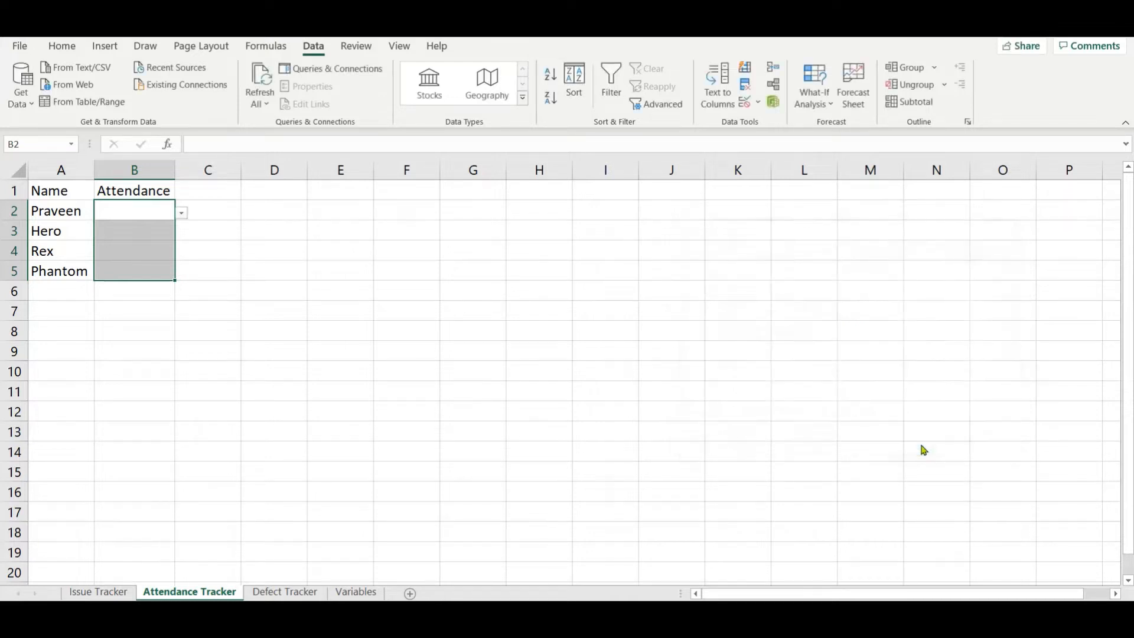
# Step: Examine the drop-down choices in B2 and check that B5 also offers a drop-down
pyautogui.click(231, 248)
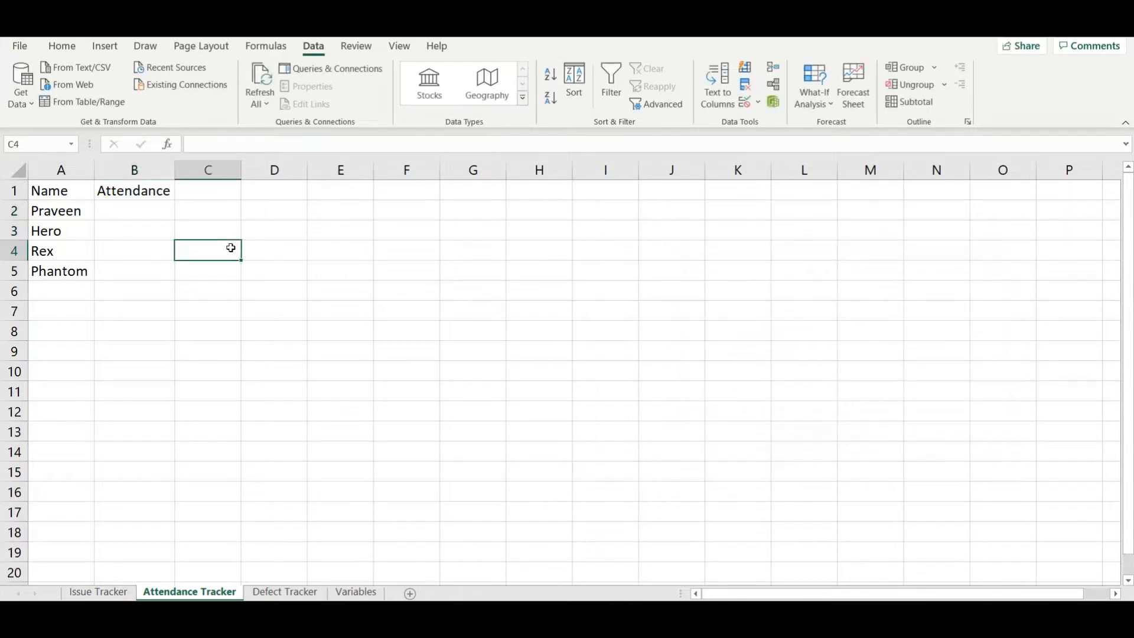
pyautogui.click(155, 211)
pyautogui.click(182, 215)
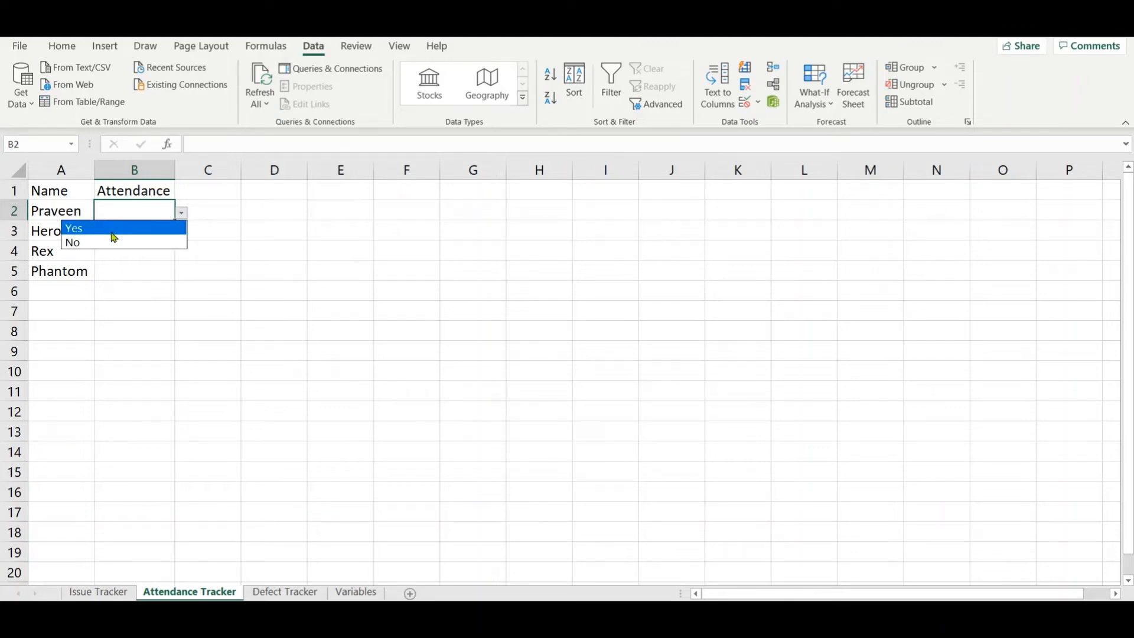
pyautogui.click(132, 272)
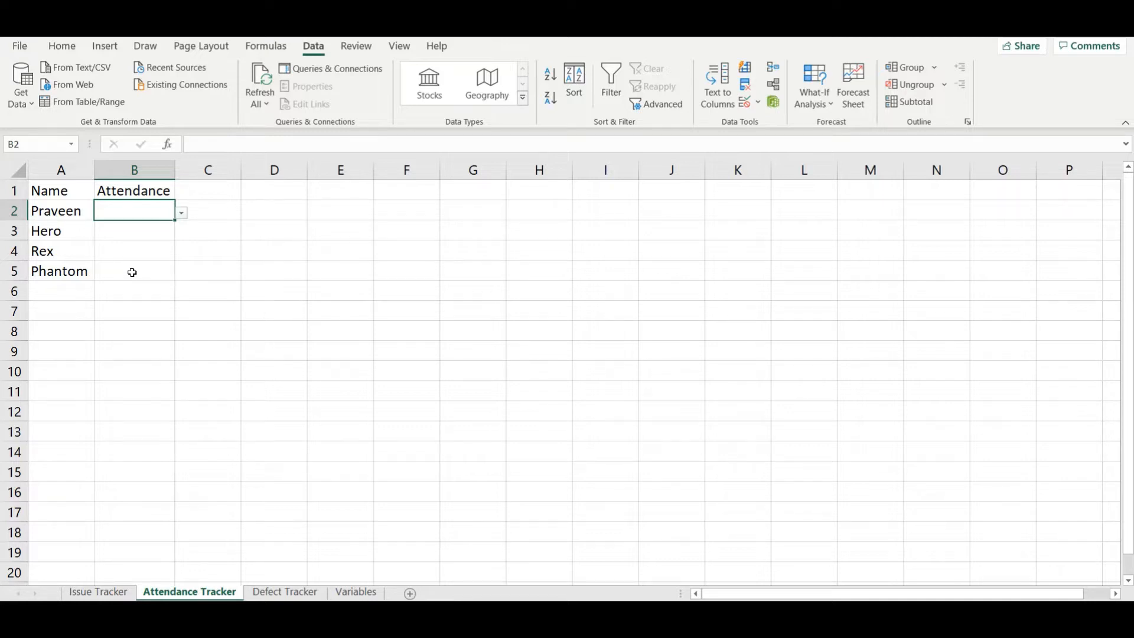
pyautogui.click(132, 272)
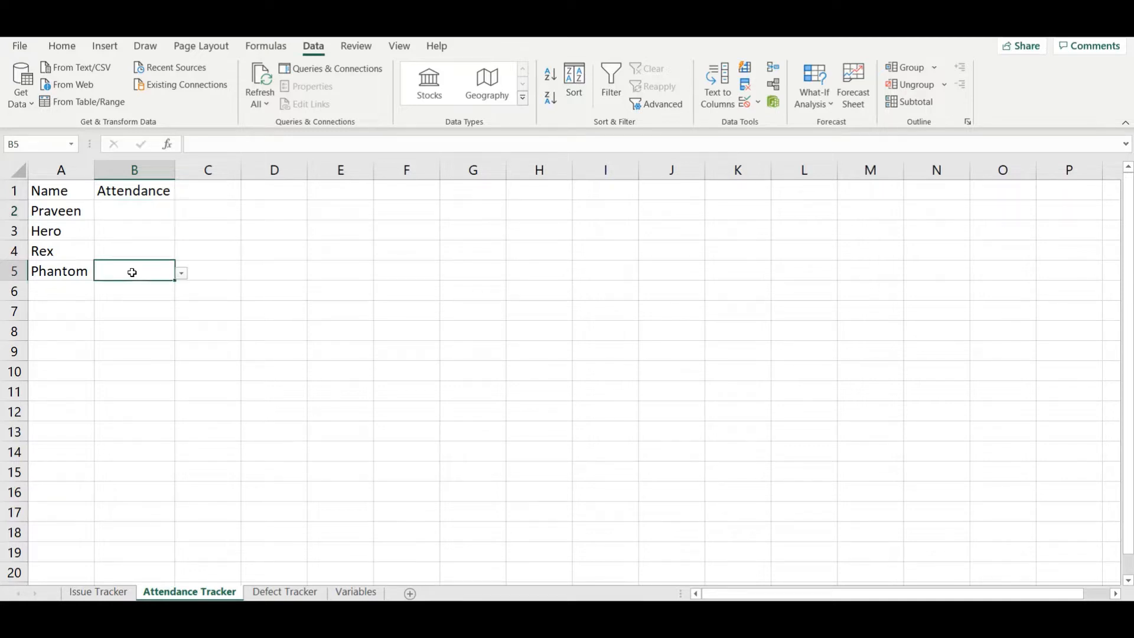
# Step: Add a fifth attendee's name in cell A6
pyautogui.click(49, 294)
pyautogui.doubleClick(49, 294)
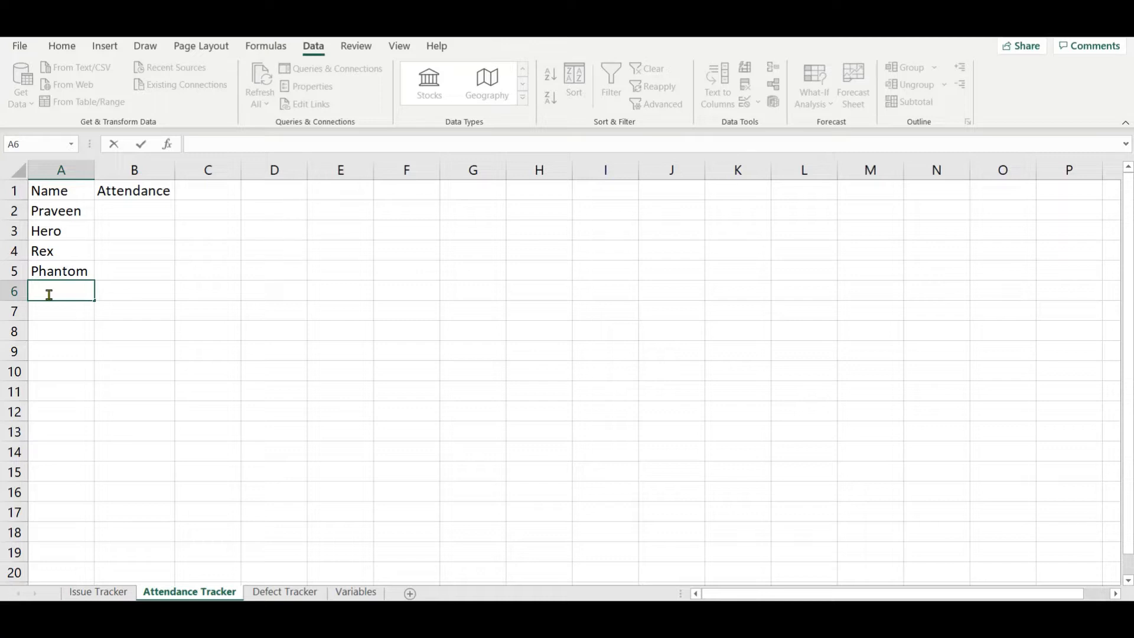
pyautogui.write('Diana')
pyautogui.press('Tab')
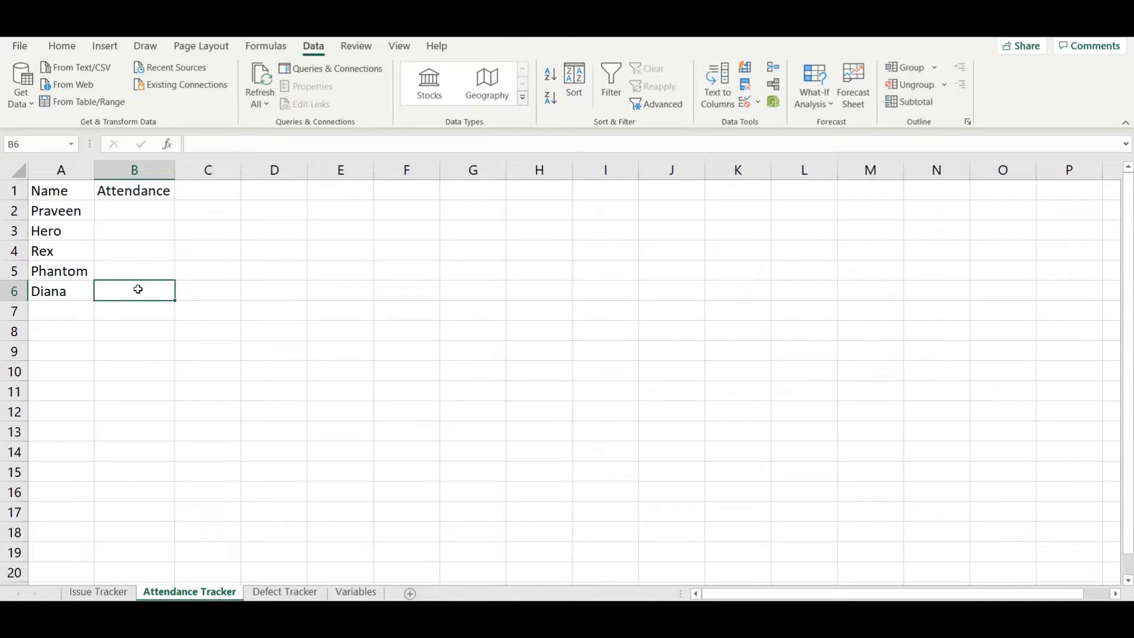
# Step: Convert the range A1:B6 into a table with headers and turn off its filter buttons
pyautogui.click(144, 273)
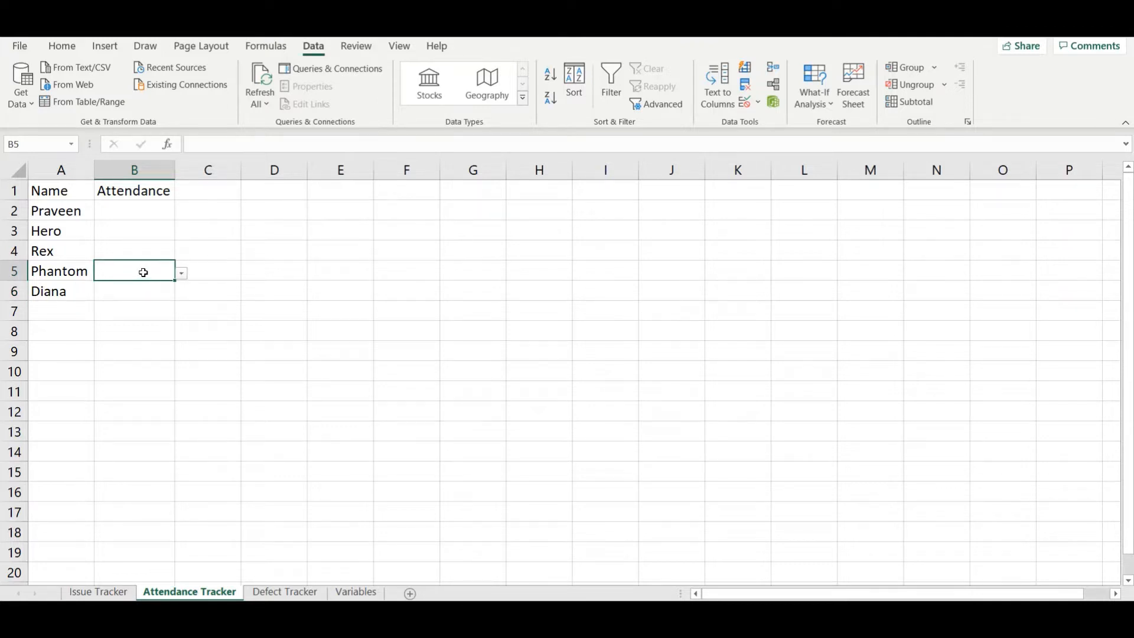
pyautogui.press('Down')
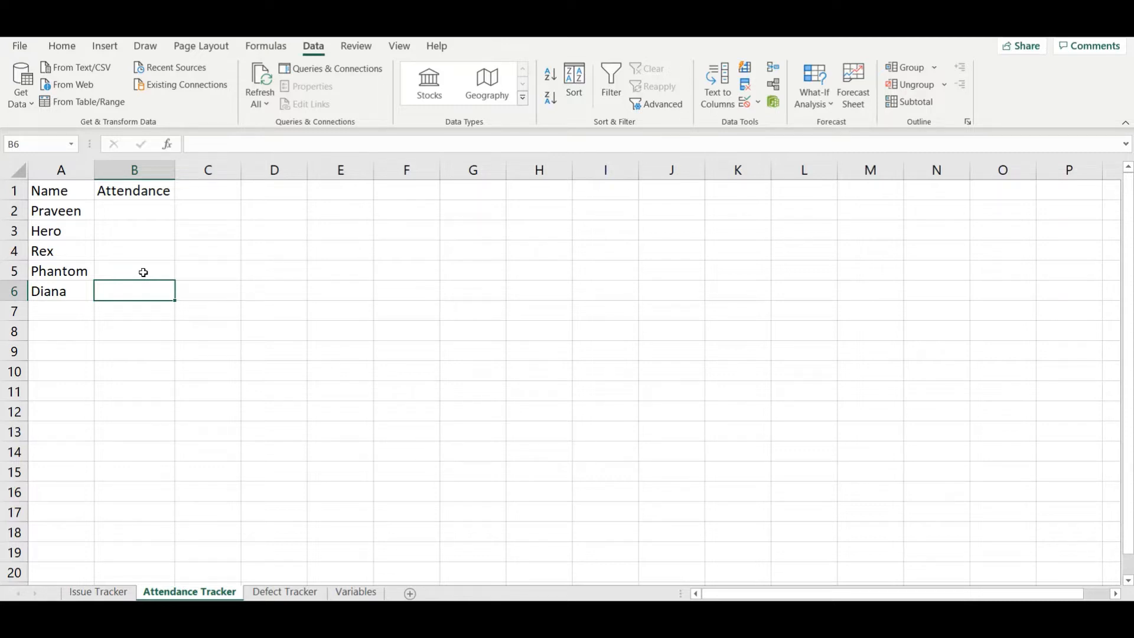
pyautogui.hotkey('shift', 'Up')
pyautogui.hotkey('shift', 'Up')
pyautogui.hotkey('shift', 'Up')
pyautogui.hotkey('shift', 'Up')
pyautogui.hotkey('shift', 'Up')
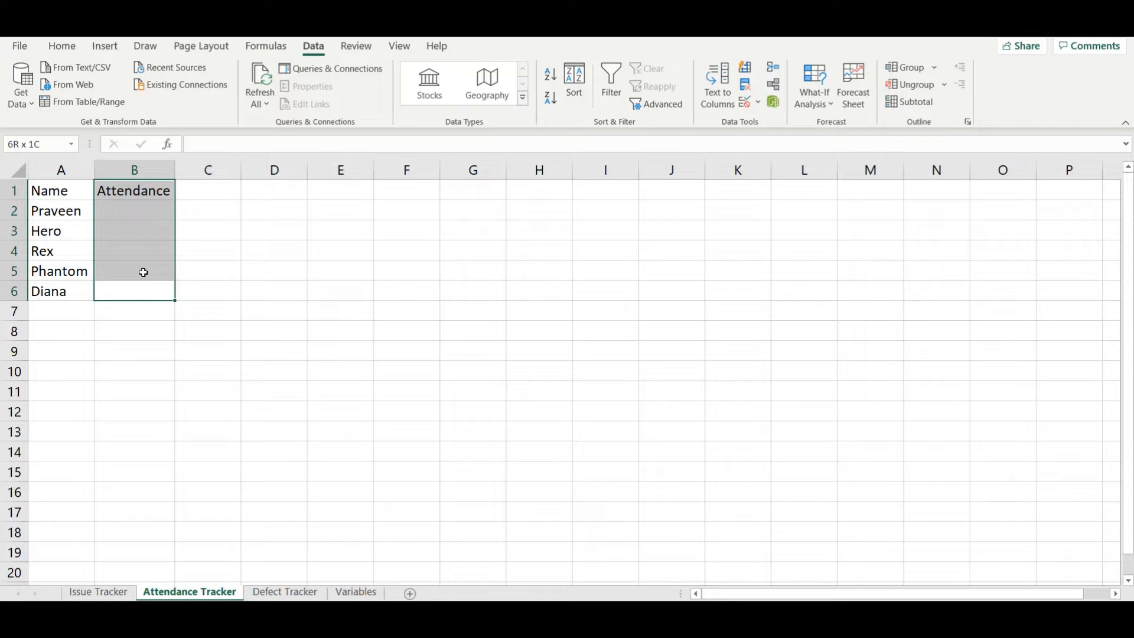
pyautogui.hotkey('shift', 'Left')
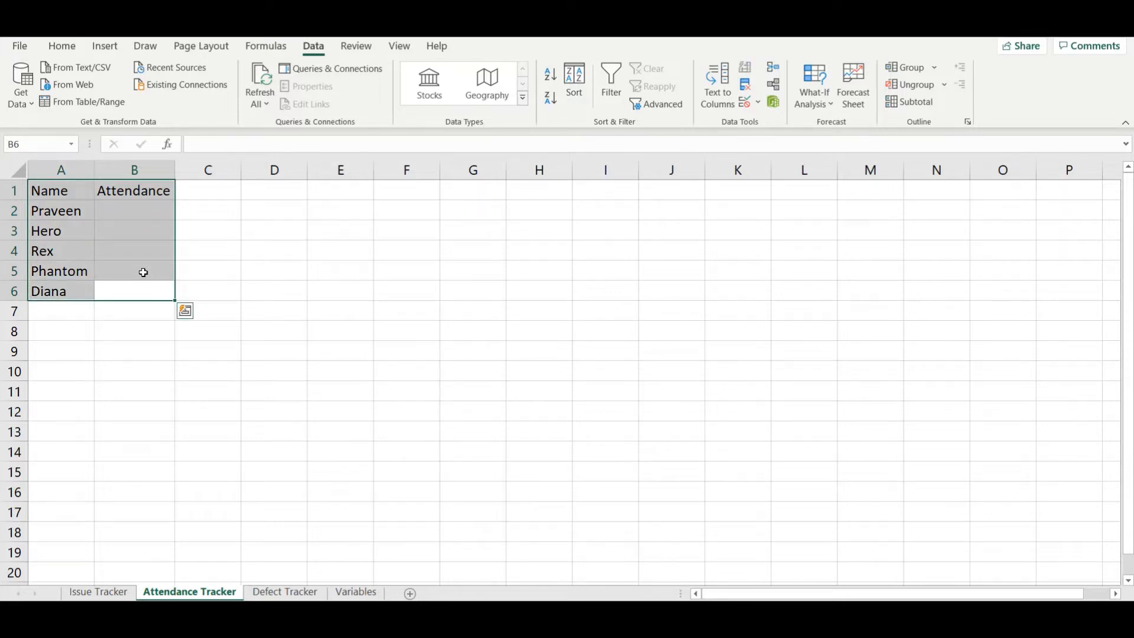
pyautogui.hotkey('ctrl', 't')
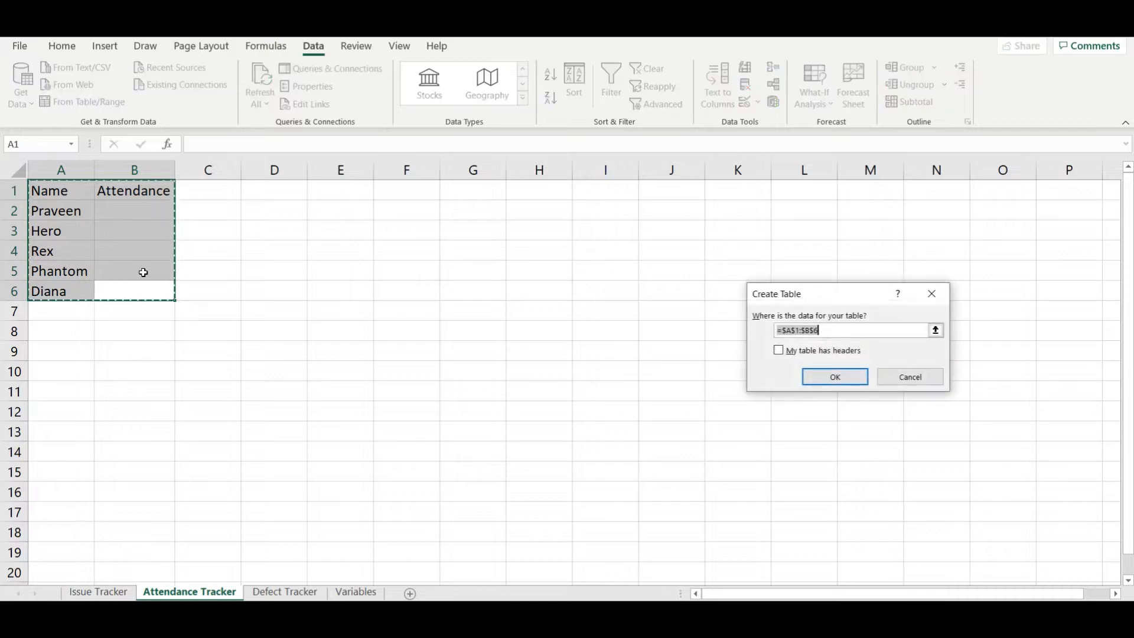
pyautogui.click(794, 353)
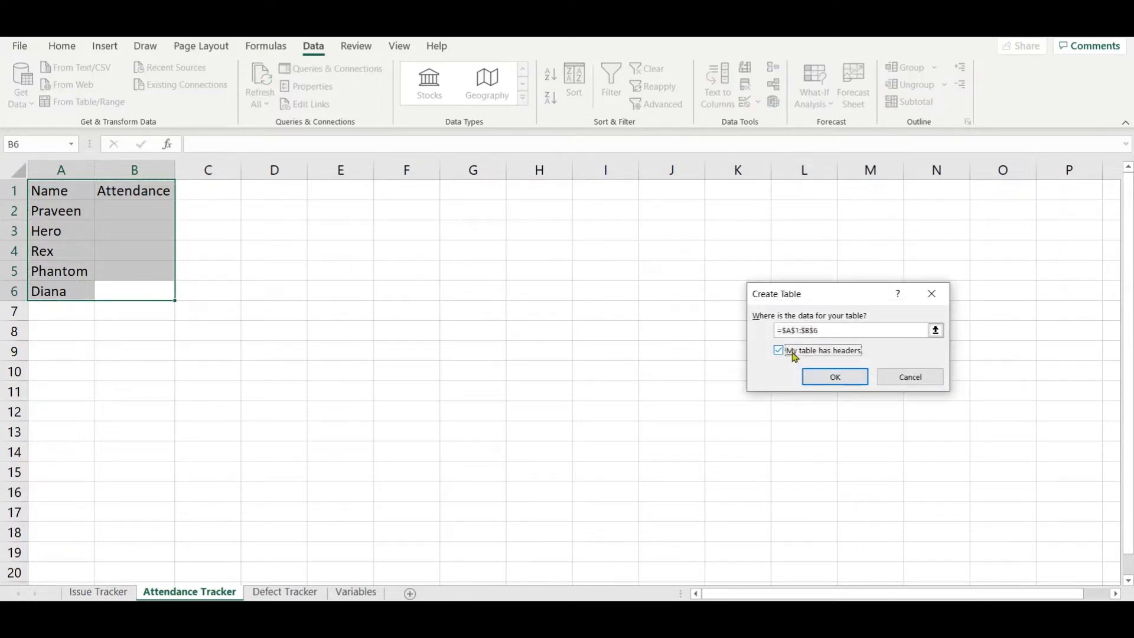
pyautogui.click(832, 378)
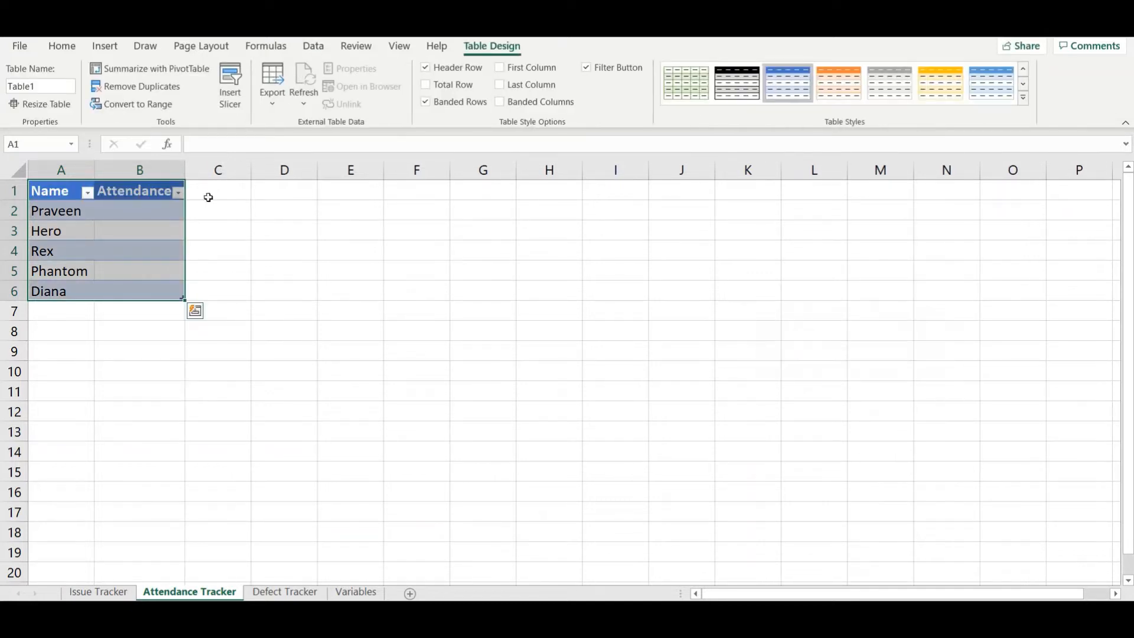
pyautogui.click(586, 67)
# Step: Check the table's Attendance cells B5 and B6 for the drop-down list
pyautogui.click(159, 267)
pyautogui.click(192, 275)
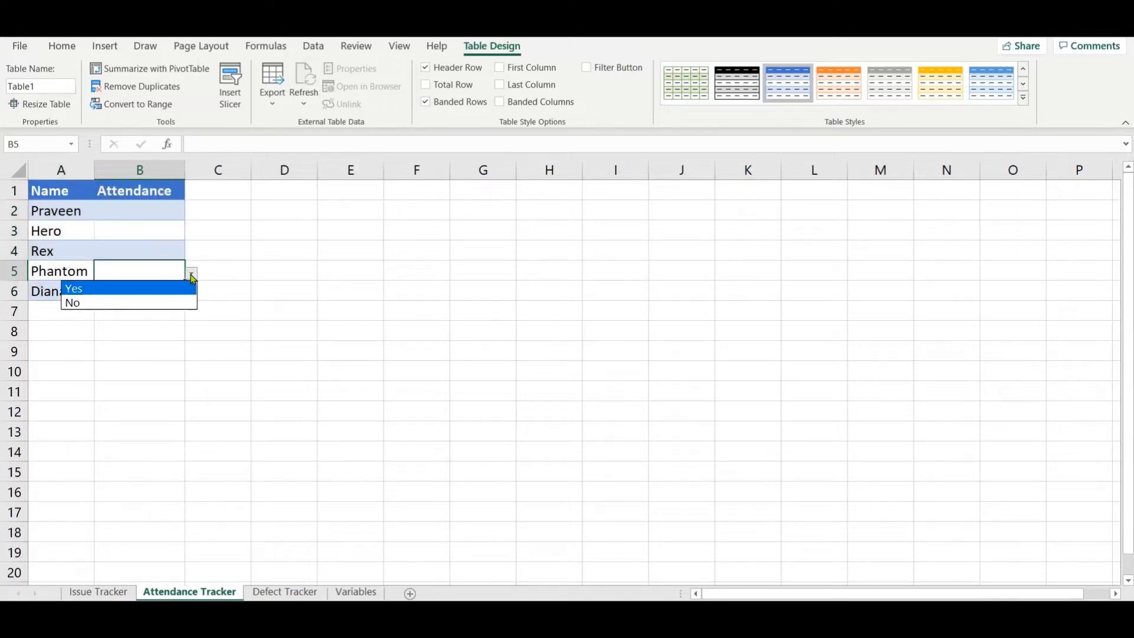
pyautogui.click(192, 275)
pyautogui.click(144, 291)
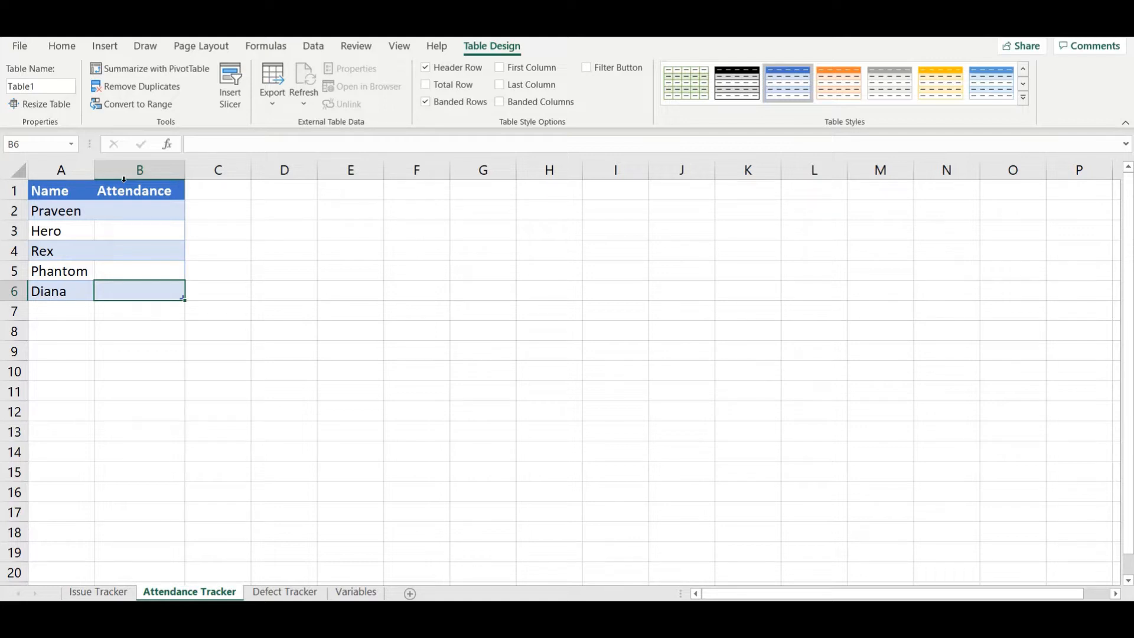
# Step: Extend the Yes, No list validation to all of the table's Attendance cells, B2:B6
pyautogui.click(164, 181)
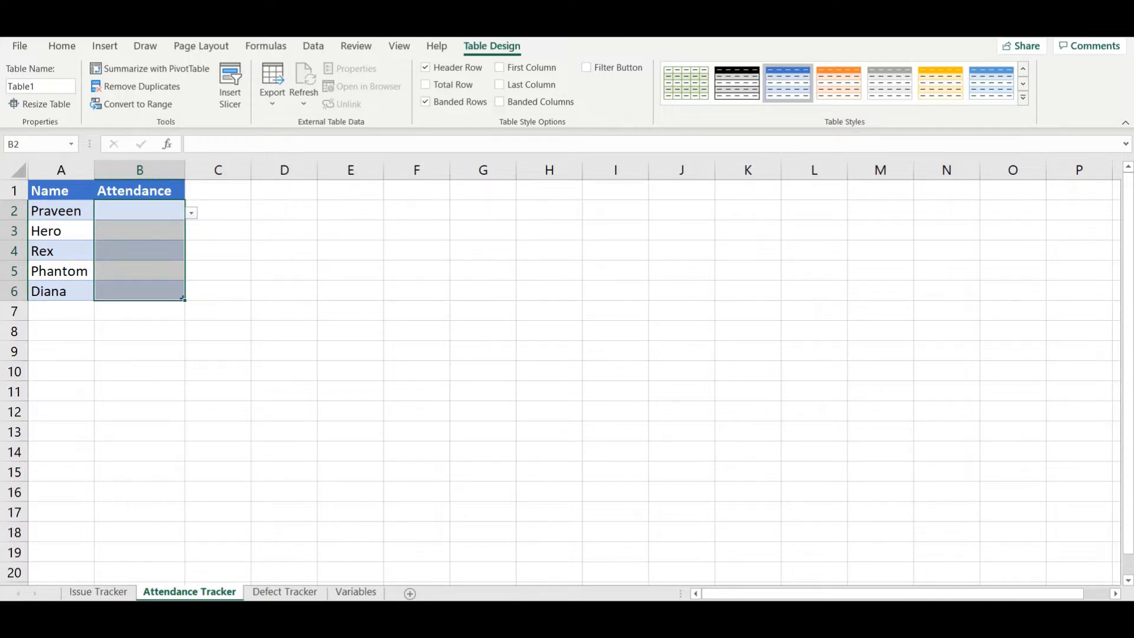
pyautogui.click(313, 45)
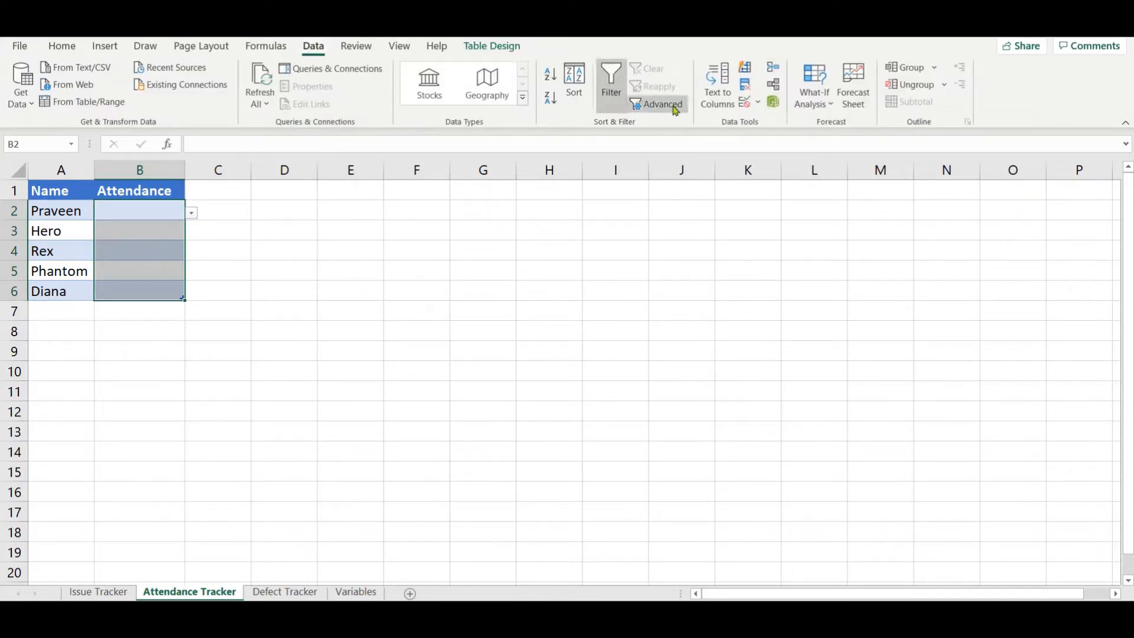
pyautogui.click(745, 103)
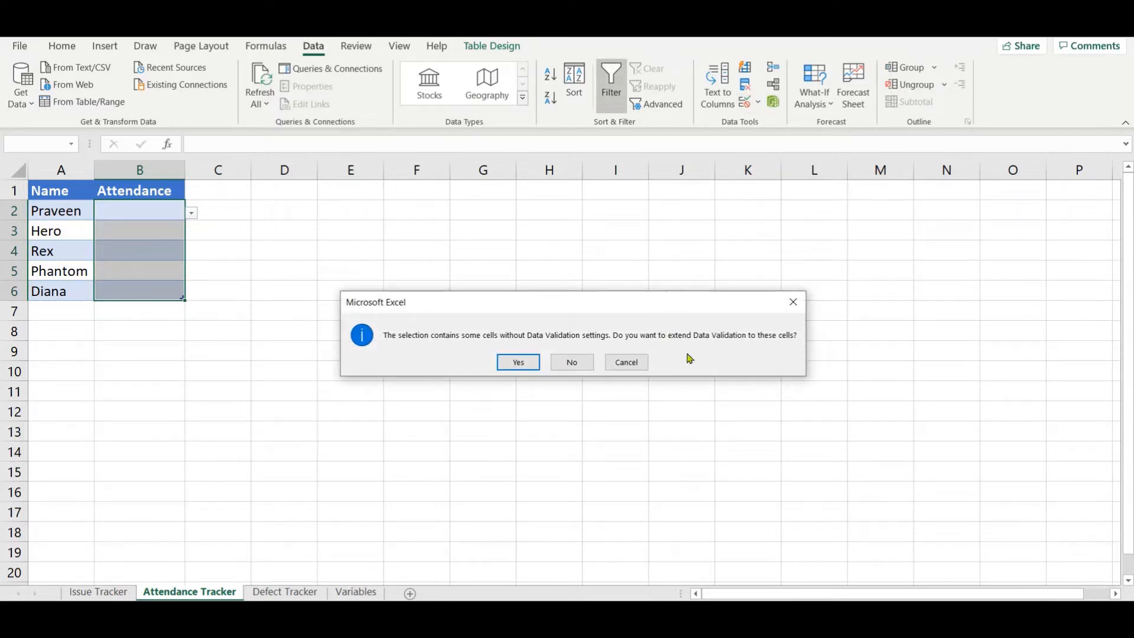
pyautogui.click(502, 362)
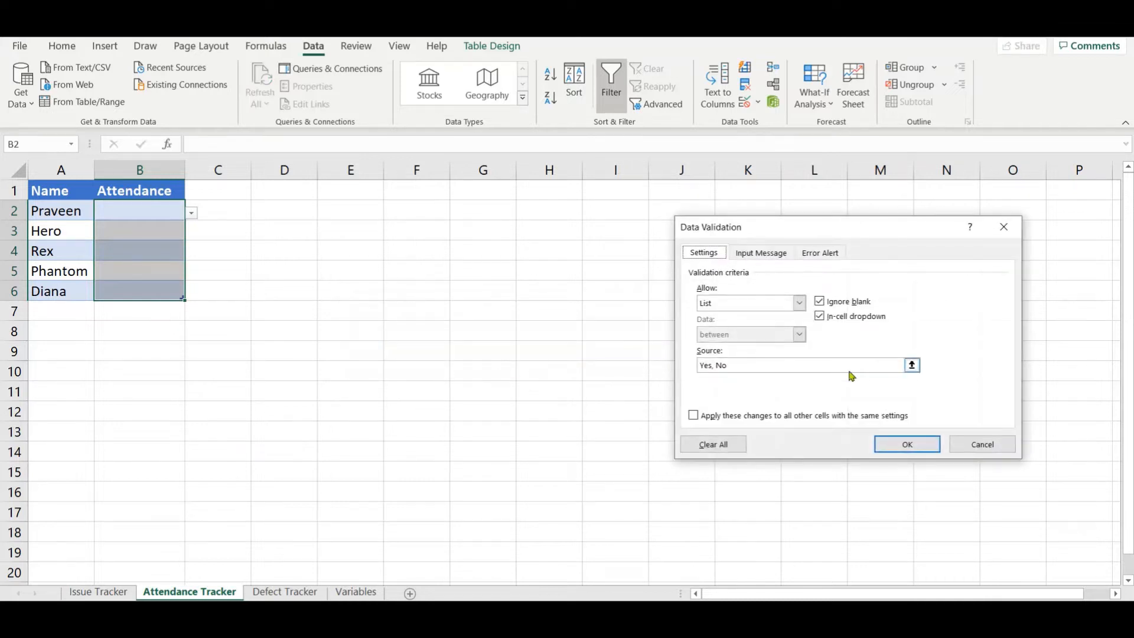
pyautogui.click(895, 445)
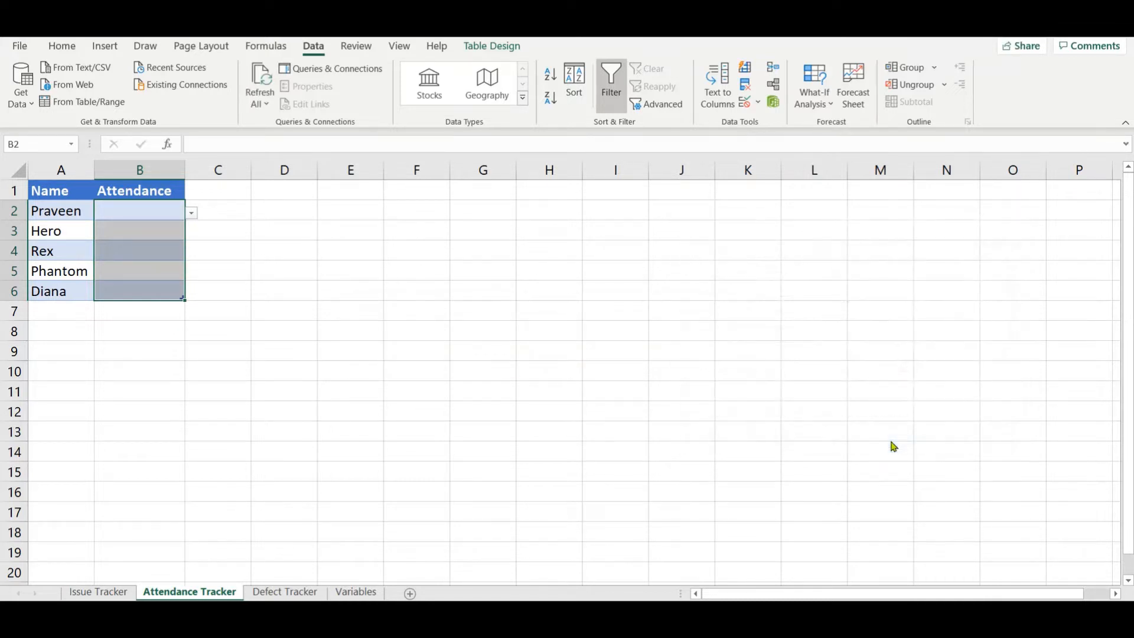
# Step: Set the Attendance value in B6 to Yes from its drop-down list
pyautogui.click(157, 286)
pyautogui.click(191, 298)
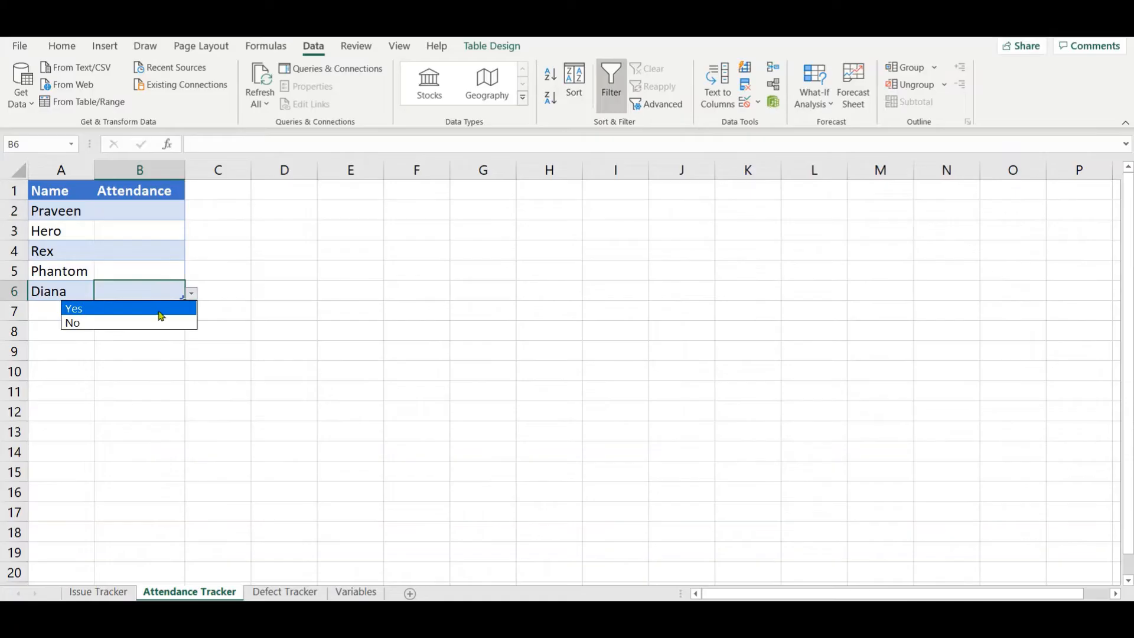
pyautogui.press('Escape')
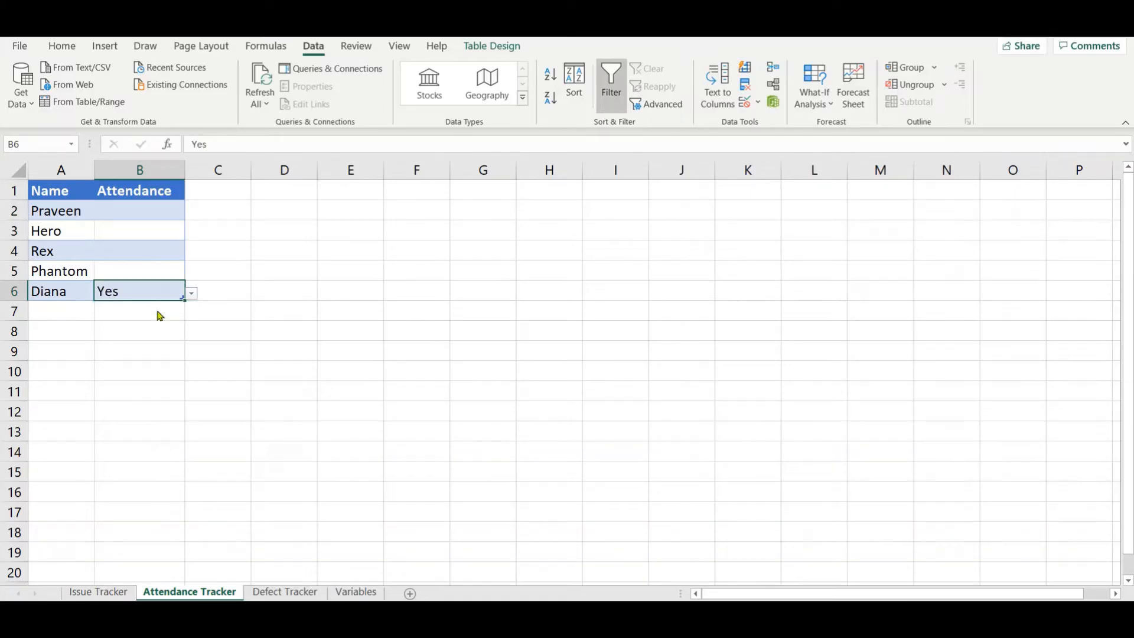
# Step: Add a sixth attendee's name in A7 and check the drop-down choices in B7
pyautogui.doubleClick(81, 309)
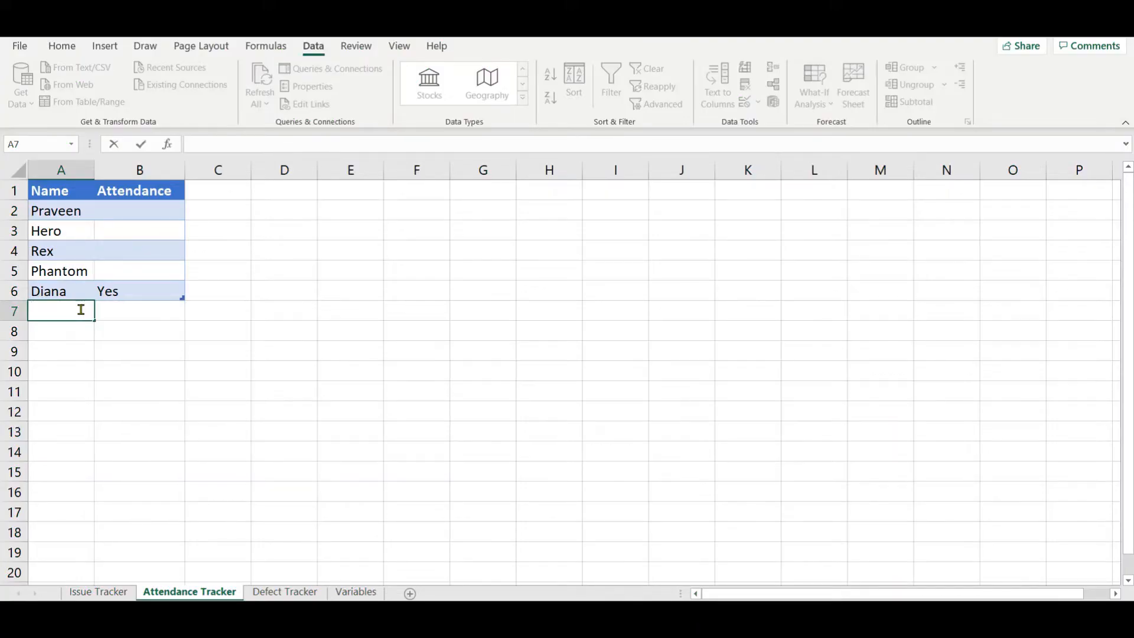
pyautogui.write('C')
pyautogui.press('BackSpace')
pyautogui.write('Cyril')
pyautogui.press('Tab')
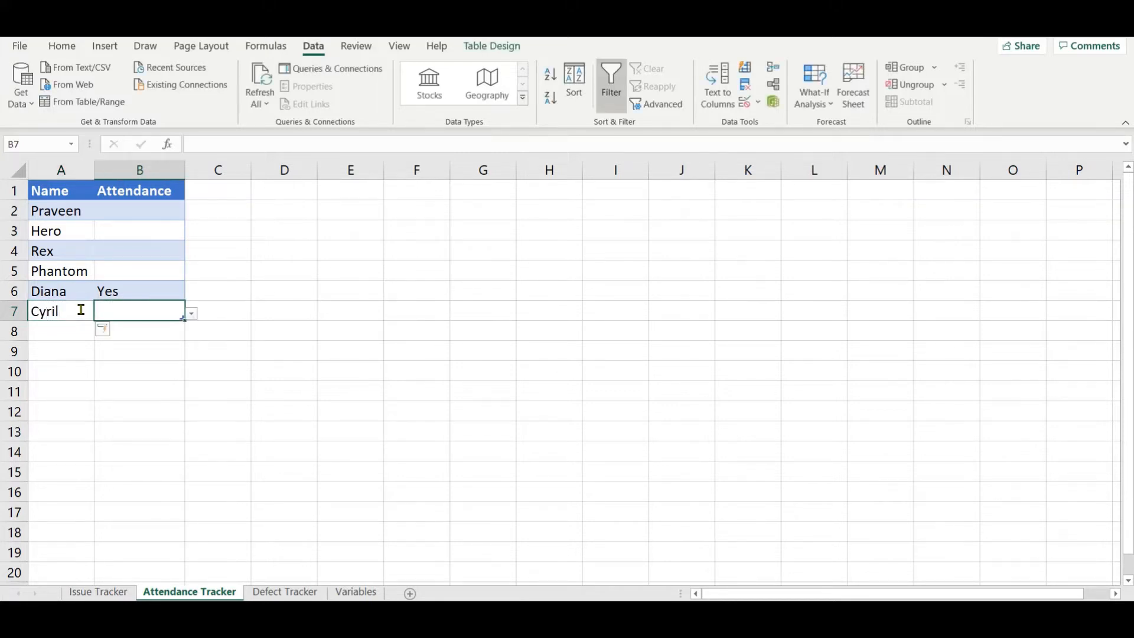
pyautogui.click(193, 315)
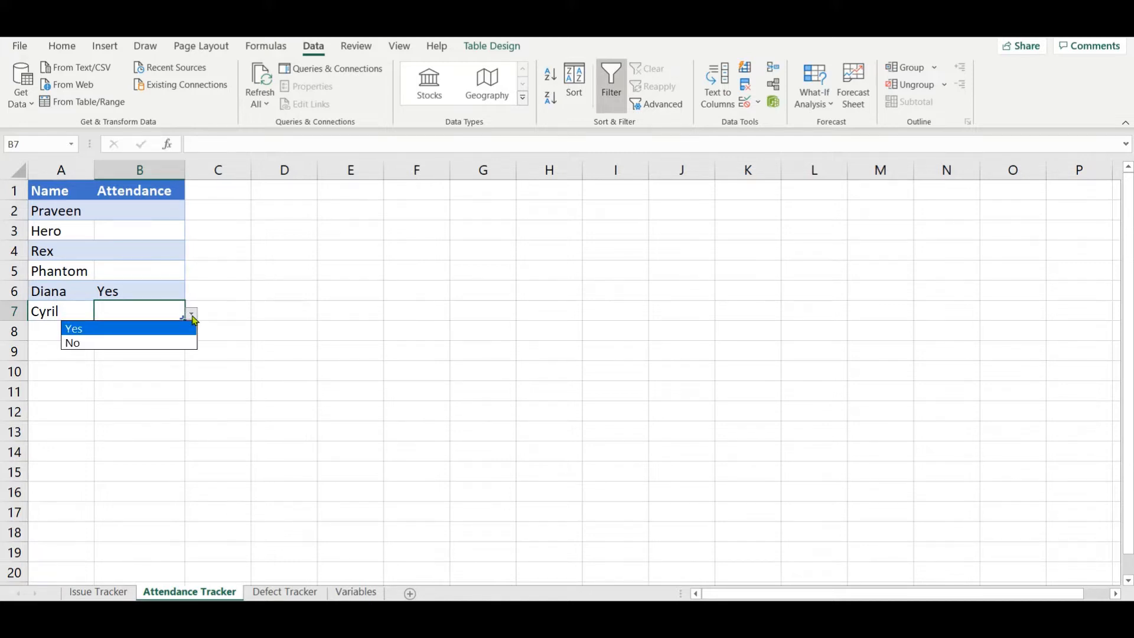
pyautogui.click(193, 317)
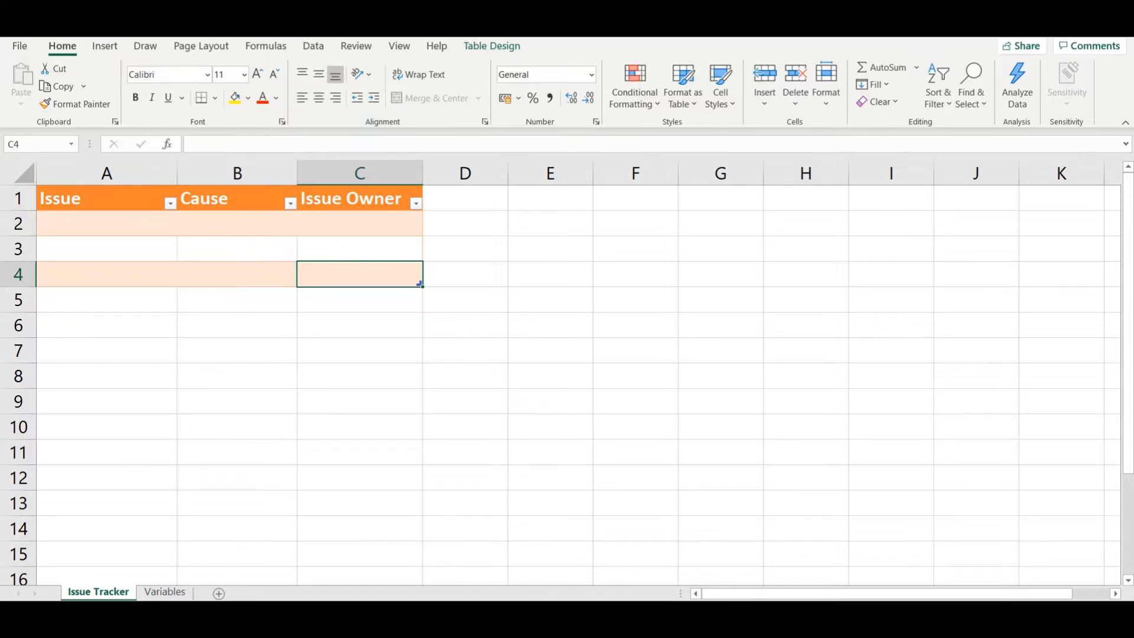
# Step: Enter the heading Cause List in cell A4 of the Variables sheet
pyautogui.click(146, 593)
pyautogui.click(41, 240)
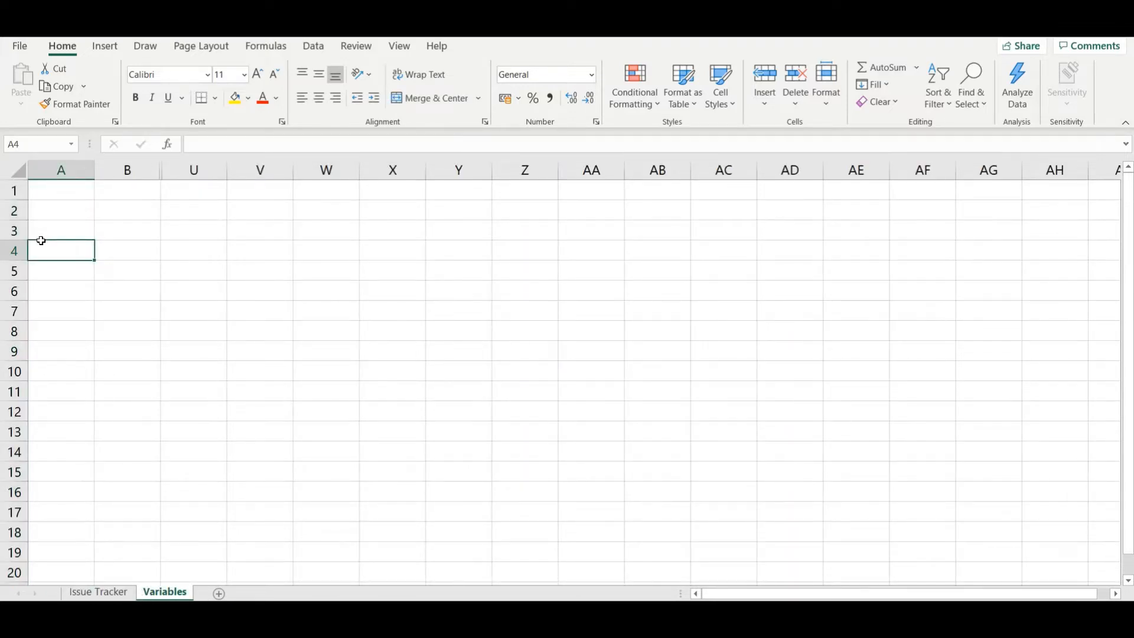
pyautogui.write('Caus')
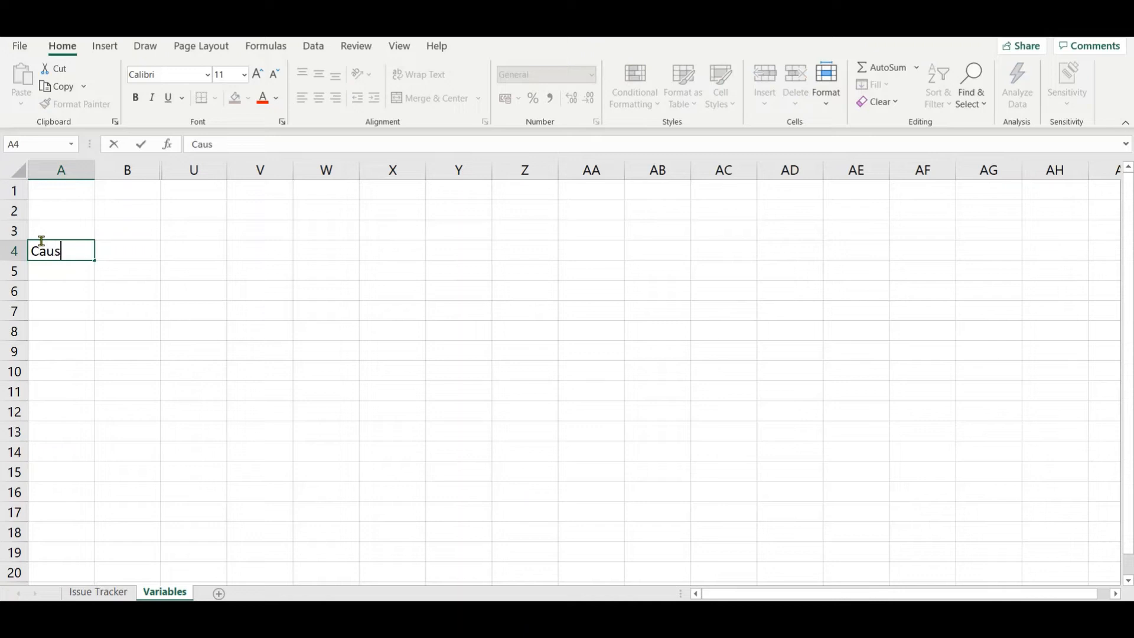
pyautogui.write('e List')
pyautogui.press('Return')
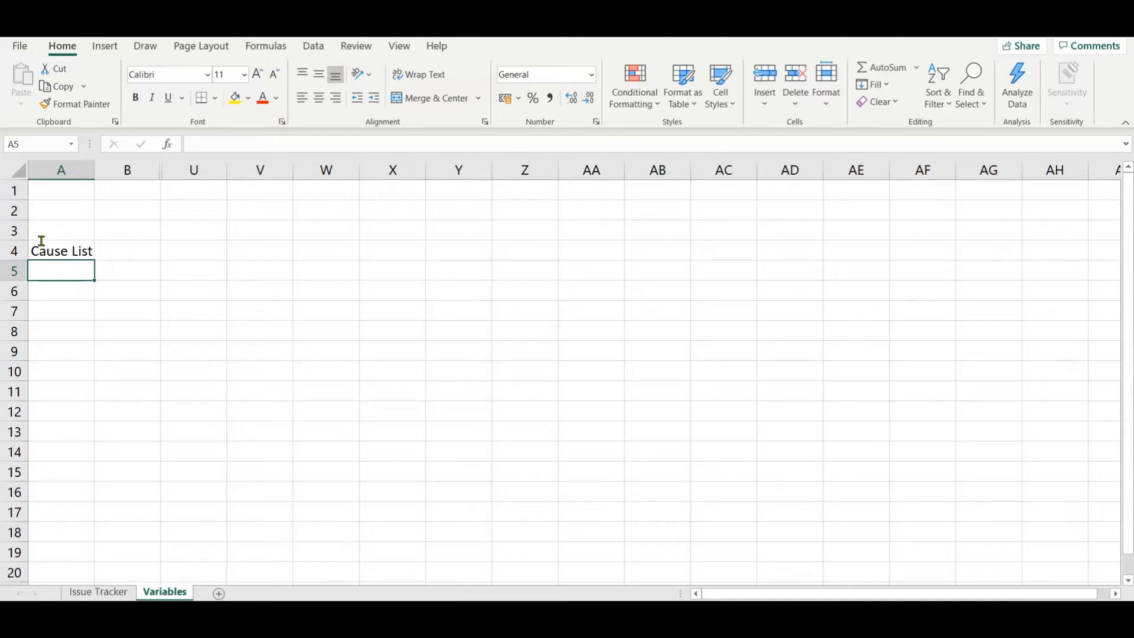
# Step: Enter the causes Network issue in A5 and Database issue in A6
pyautogui.write('Network')
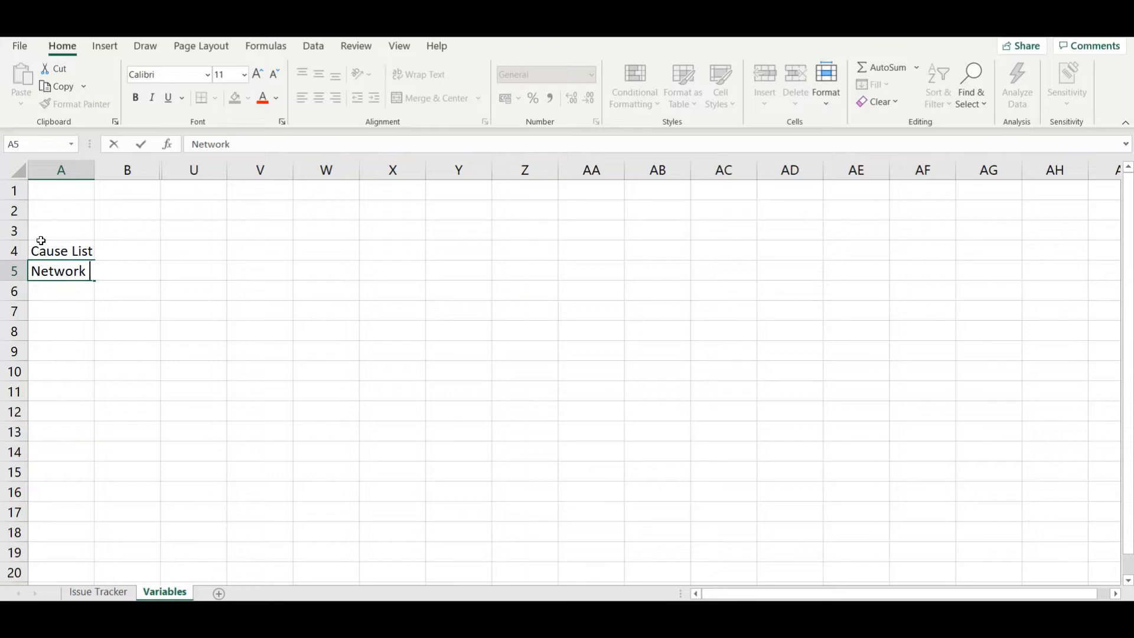
pyautogui.write(' issue')
pyautogui.press('Return')
pyautogui.write('D')
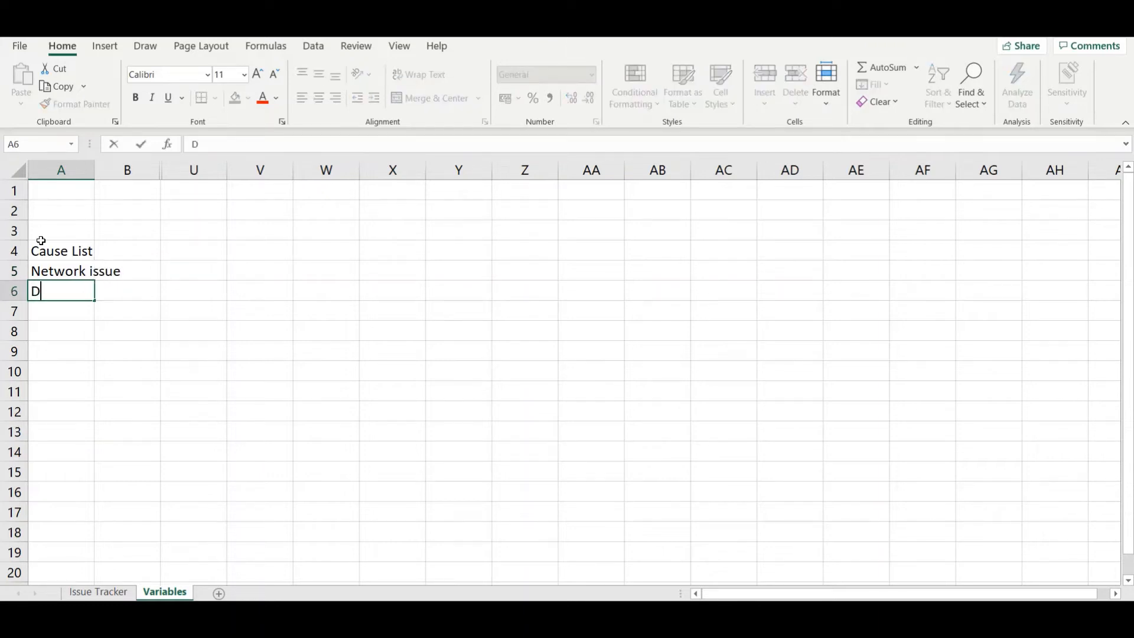
pyautogui.write('atabase issue')
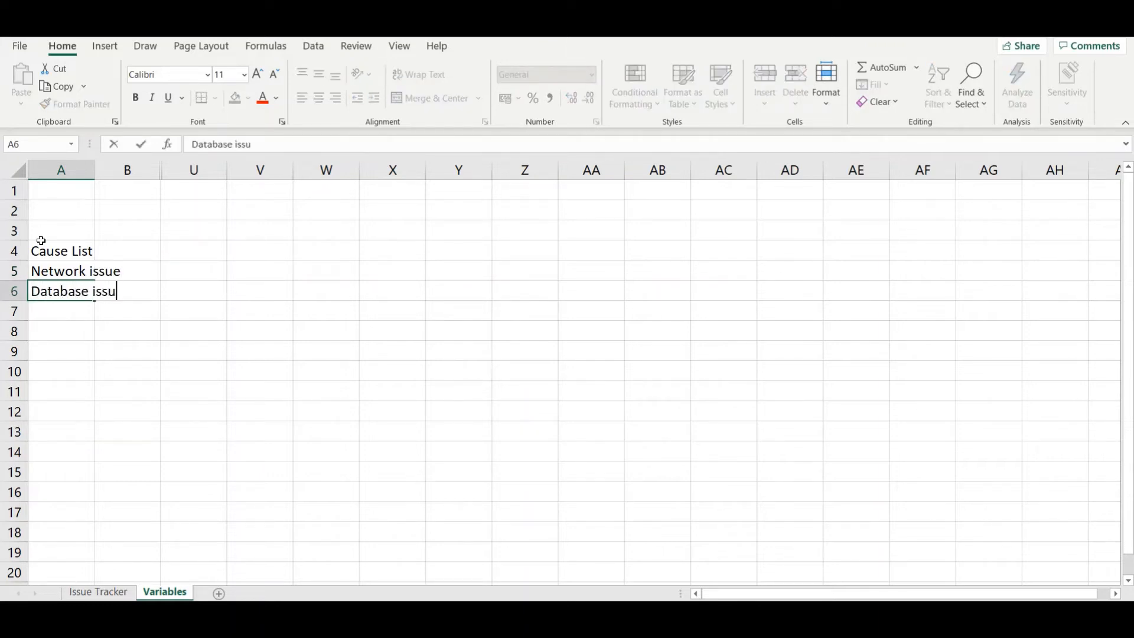
pyautogui.press('Return')
# Step: Enter the causes Hardware Failure, Applicaton error and UI error in cells A7 to A9
pyautogui.write('Hardw')
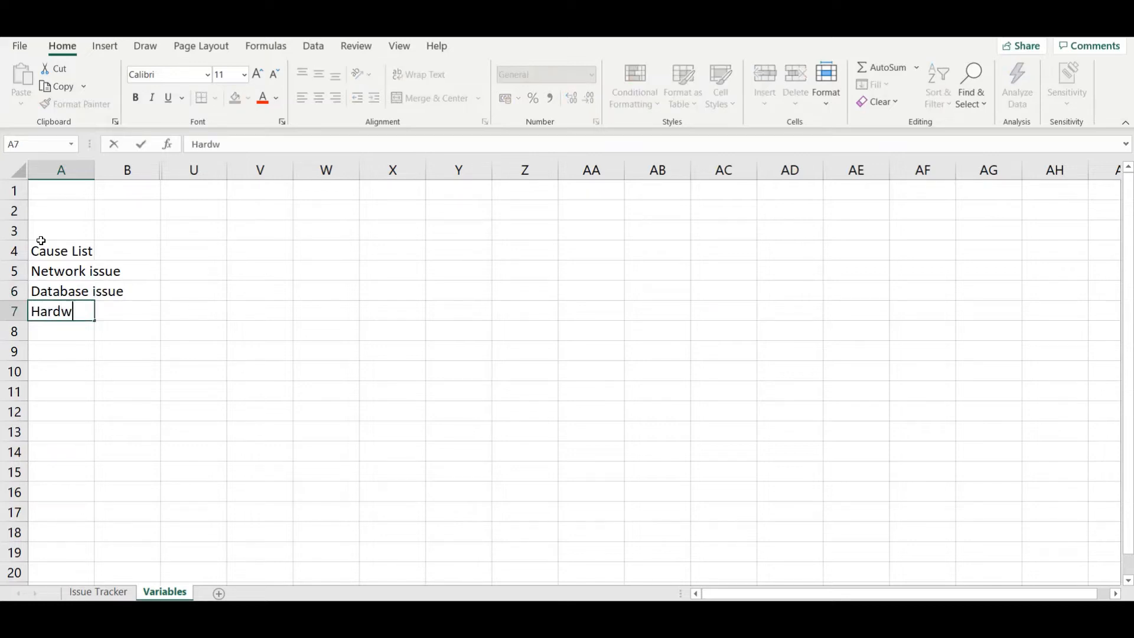
pyautogui.write('are Failure')
pyautogui.press('Return')
pyautogui.write('Ap')
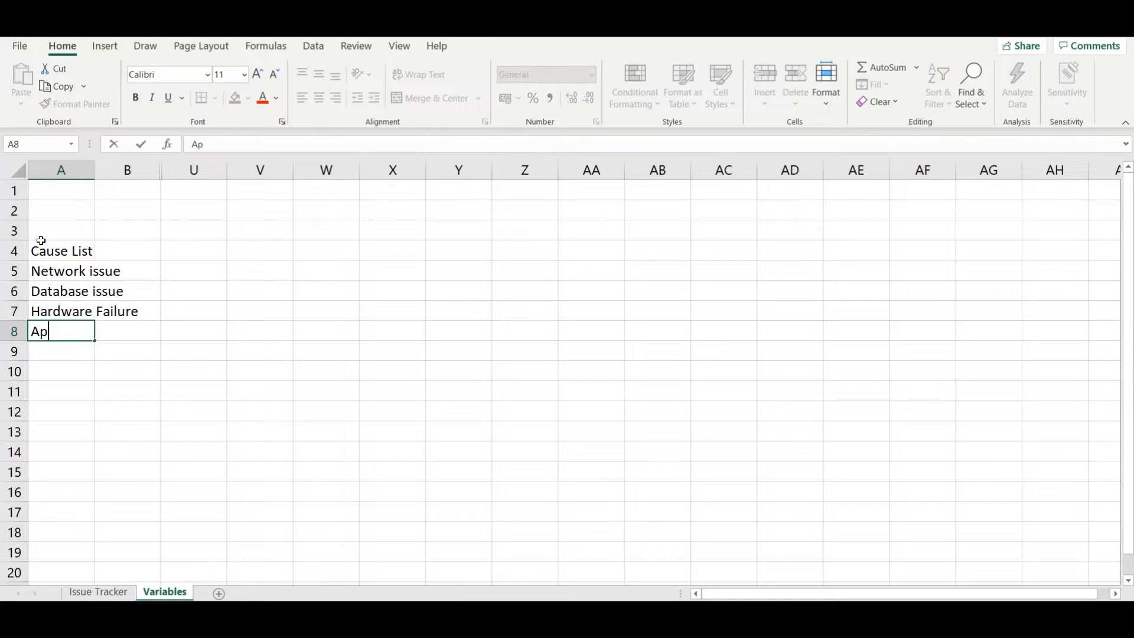
pyautogui.write('plicaton error')
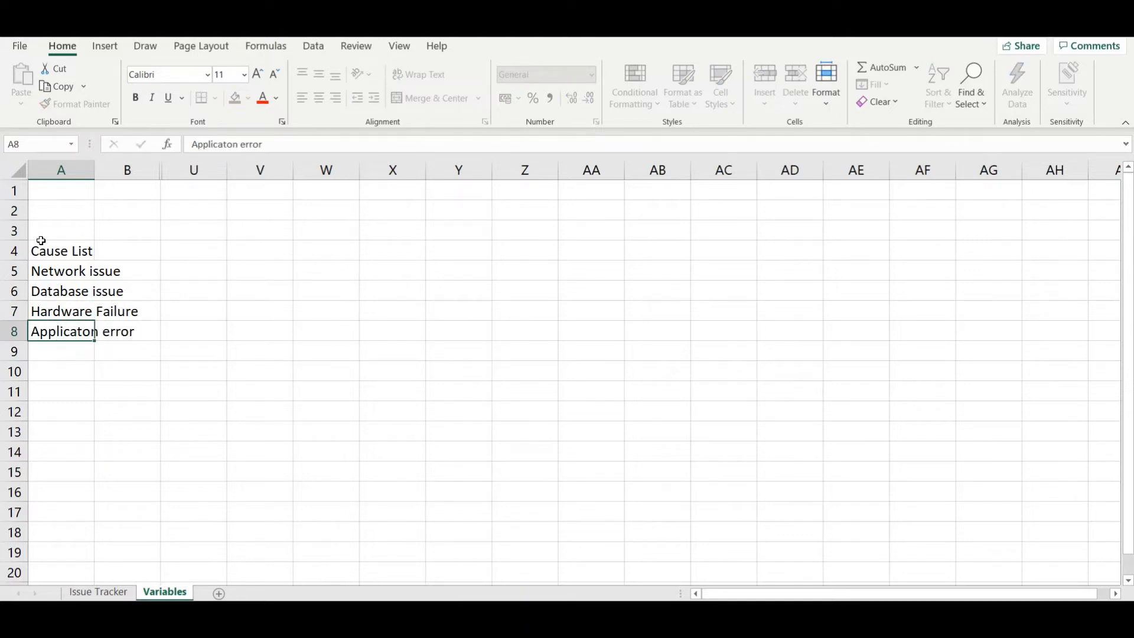
pyautogui.press('Return')
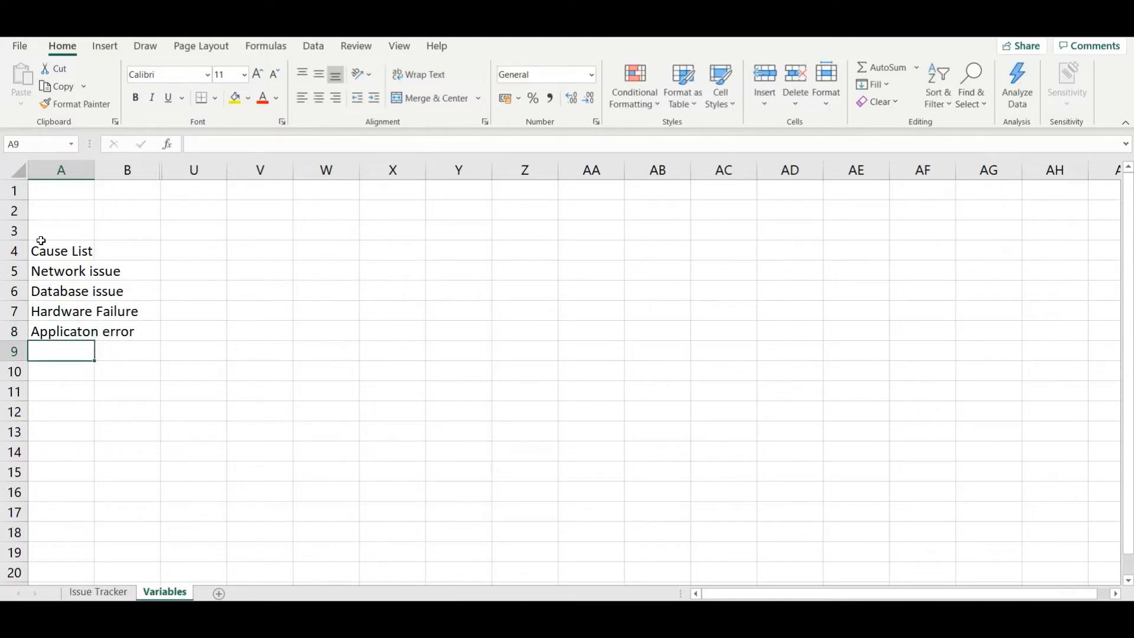
pyautogui.write('UI errr')
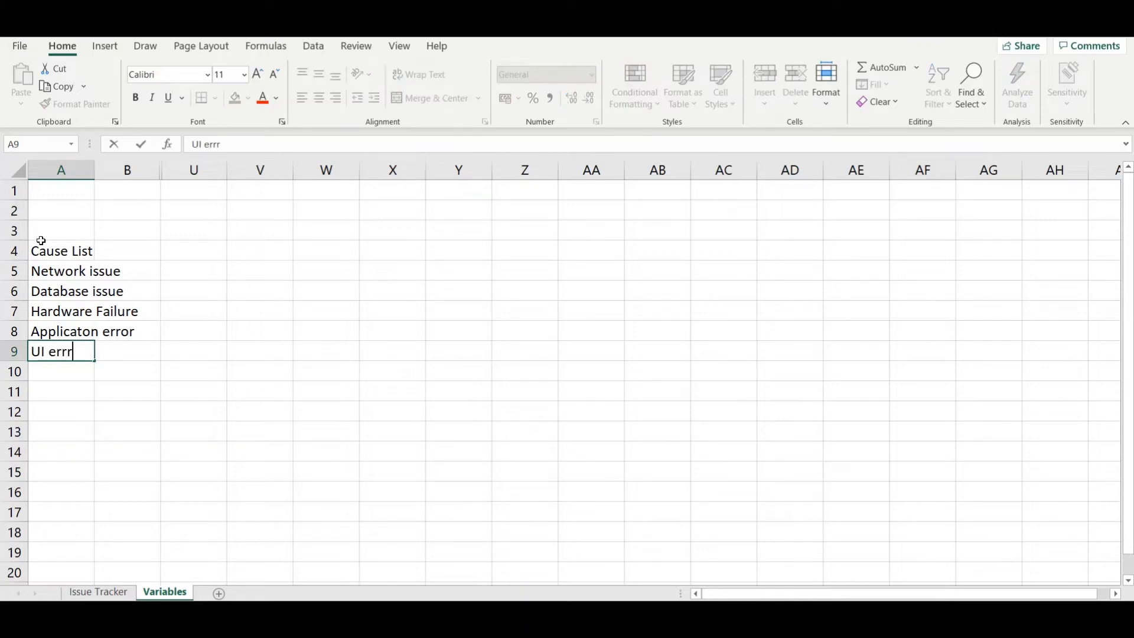
pyautogui.press('BackSpace')
pyautogui.write('or')
pyautogui.press('Return')
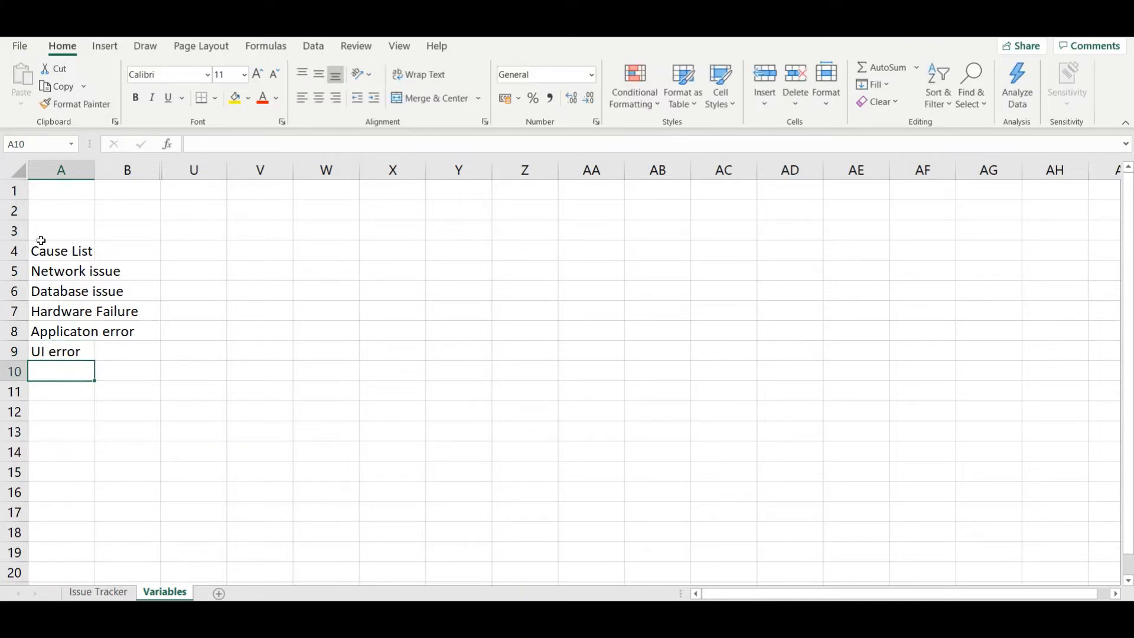
pyautogui.press('Up')
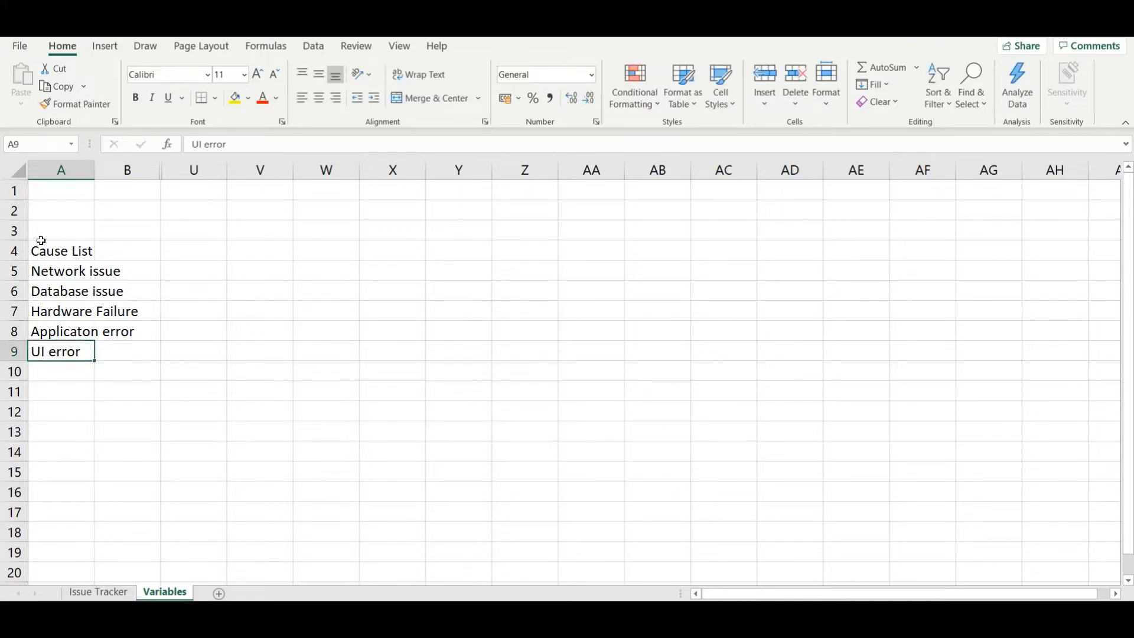
pyautogui.hotkey('shift', 'Up')
pyautogui.hotkey('shift', 'Up')
pyautogui.hotkey('shift', 'Up')
pyautogui.hotkey('shift', 'Up')
pyautogui.hotkey('shift', 'Up')
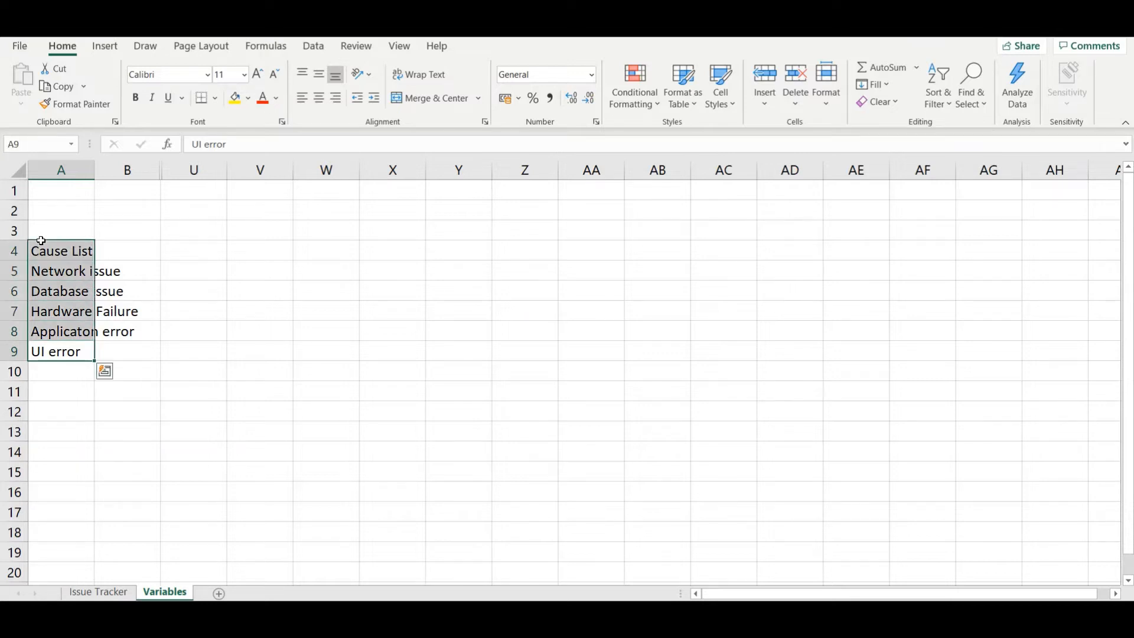
# Step: Auto-fit the width of column A to its longest cause entry
pyautogui.click(83, 206)
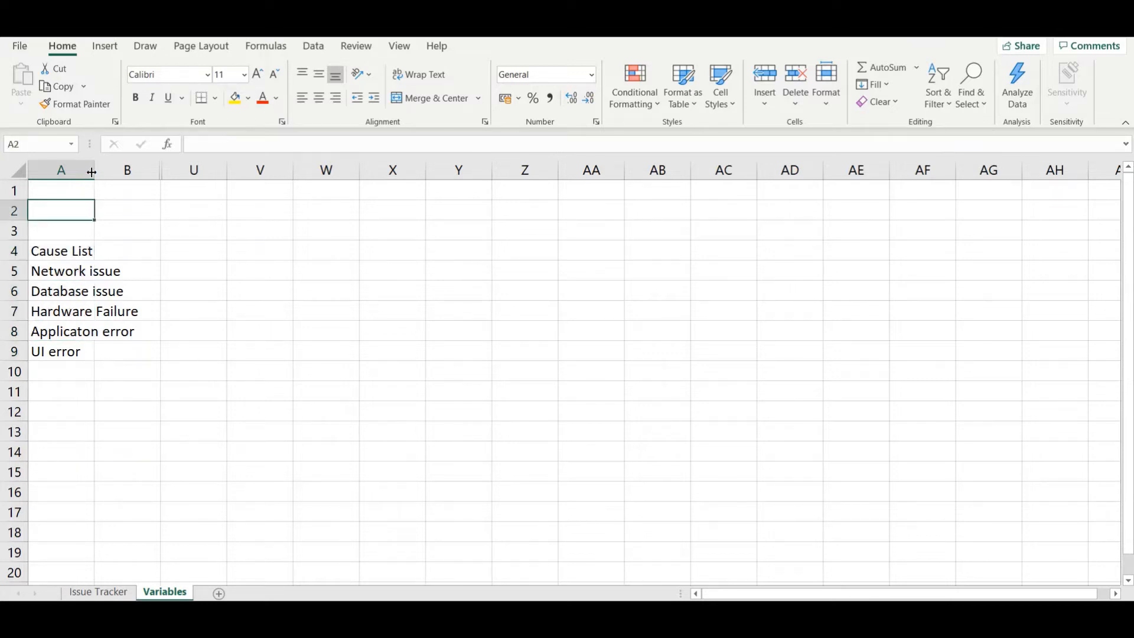
pyautogui.doubleClick(94, 172)
# Step: Convert the range A4:A9 into a table with headers and turn off its filter button
pyautogui.click(83, 341)
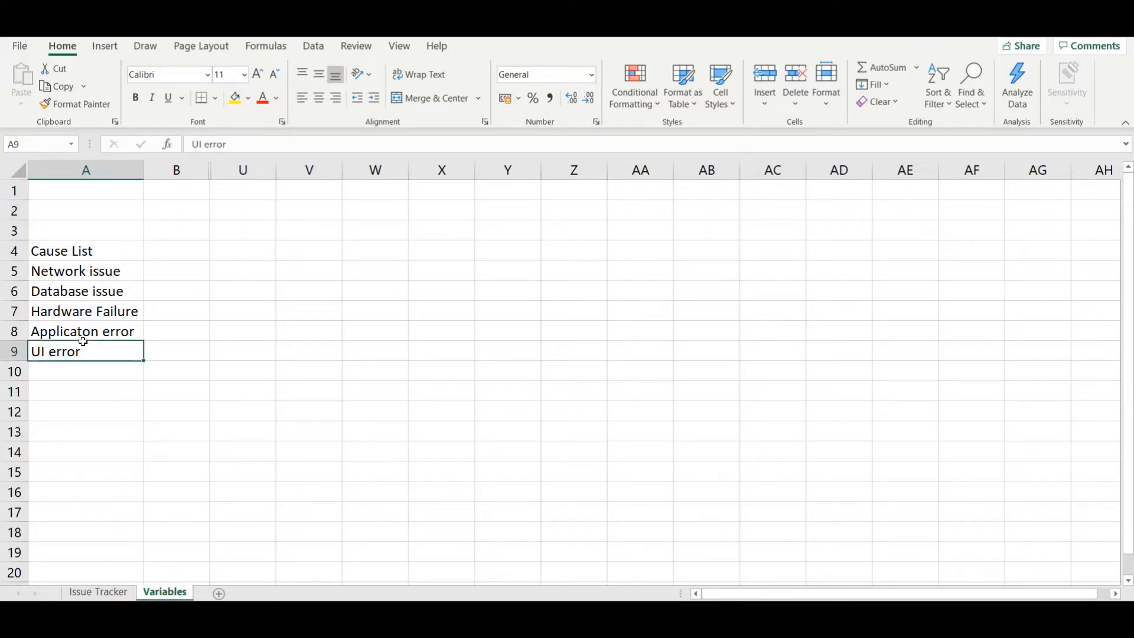
pyautogui.hotkey('shift', 'Up')
pyautogui.hotkey('shift', 'Up')
pyautogui.hotkey('shift', 'Up')
pyautogui.hotkey('shift', 'Up')
pyautogui.hotkey('shift', 'Up')
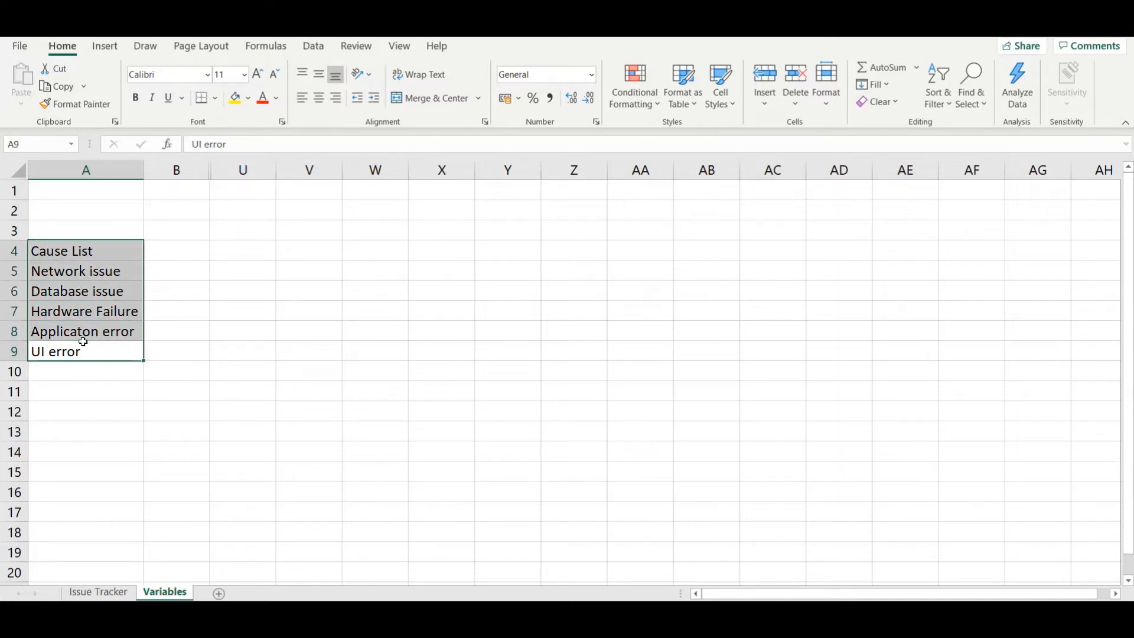
pyautogui.hotkey('ctrl', 't')
pyautogui.click(802, 354)
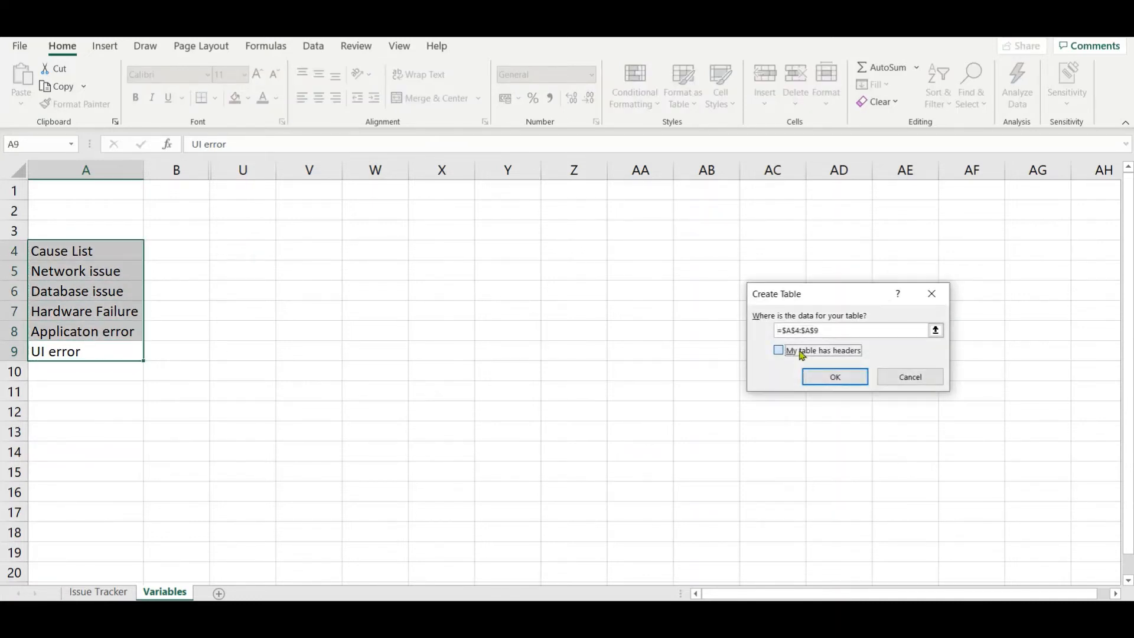
pyautogui.click(825, 380)
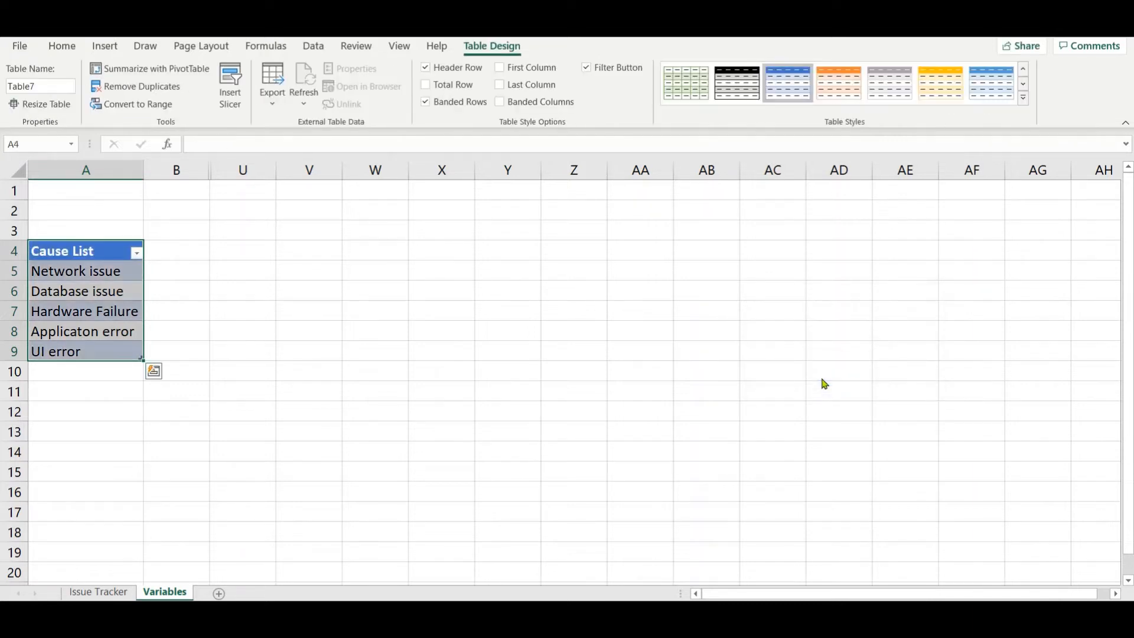
pyautogui.click(621, 69)
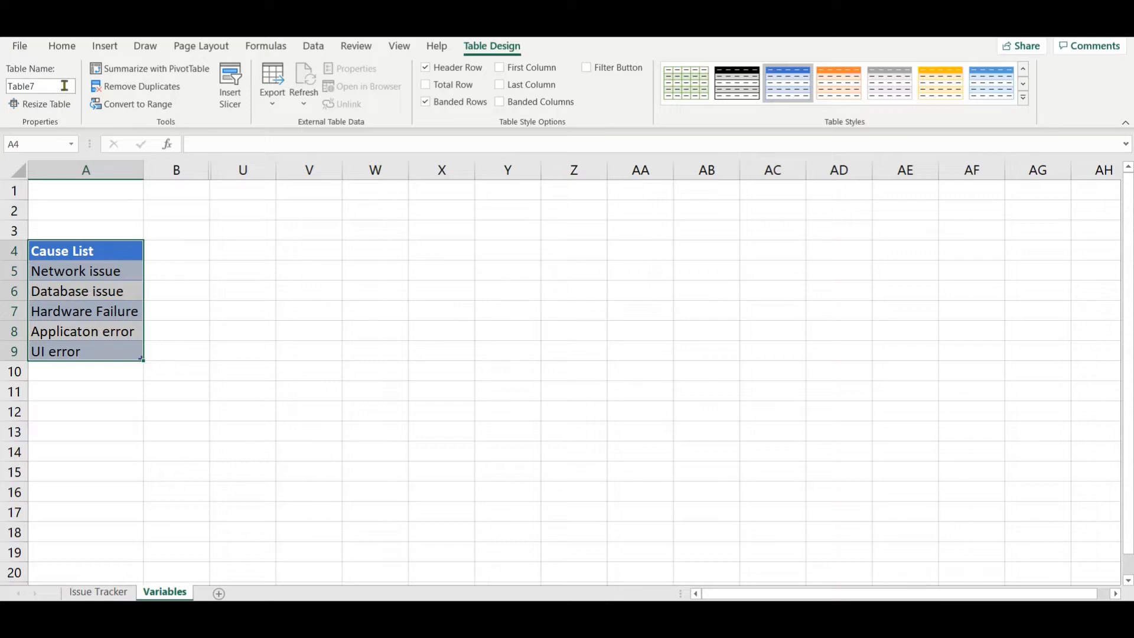
# Step: Name the cause table CauseList and check the name from a cell inside it
pyautogui.click(65, 86)
pyautogui.write('CauseList')
pyautogui.press('Return')
pyautogui.click(58, 231)
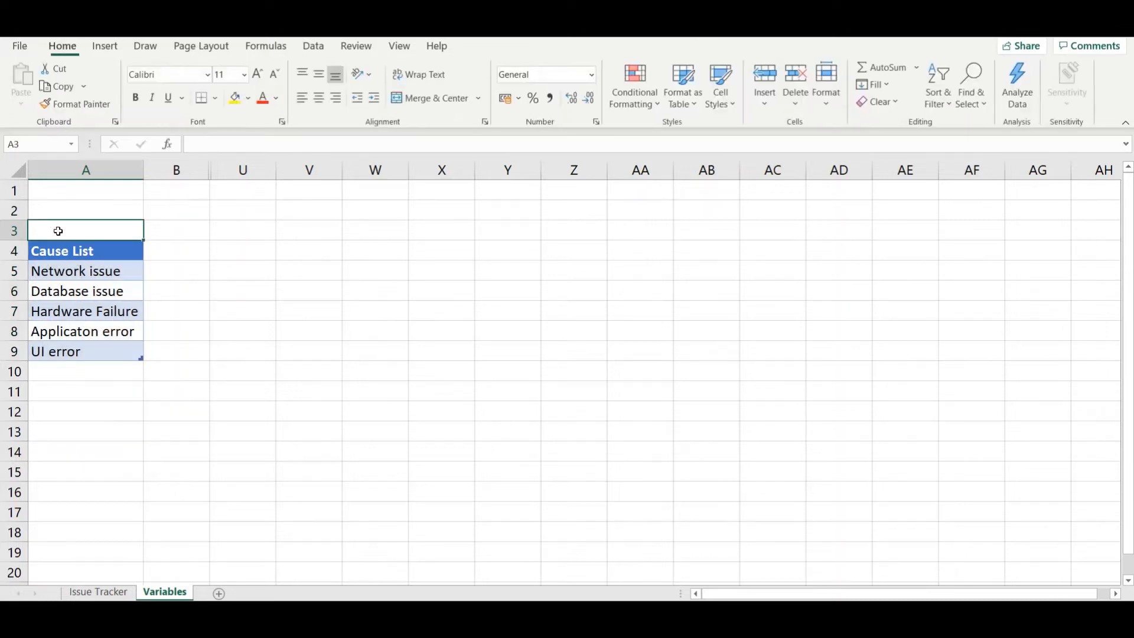
pyautogui.click(67, 266)
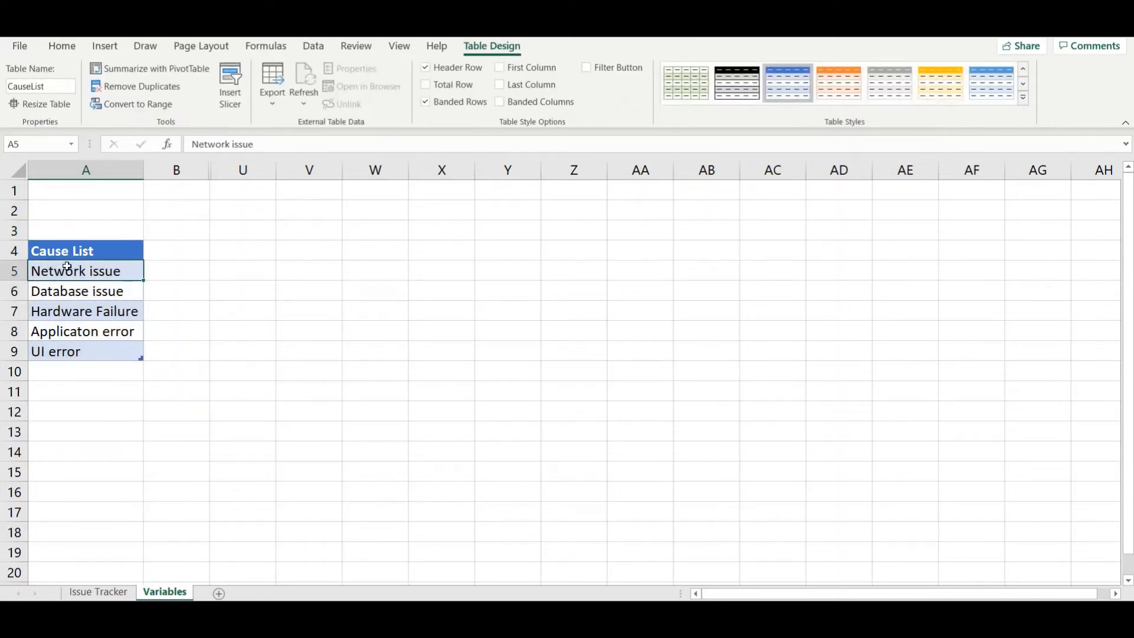
# Step: Enter the issue Major outage in cell A2 of the Issue Tracker sheet and turn off the table's filter button
pyautogui.click(99, 593)
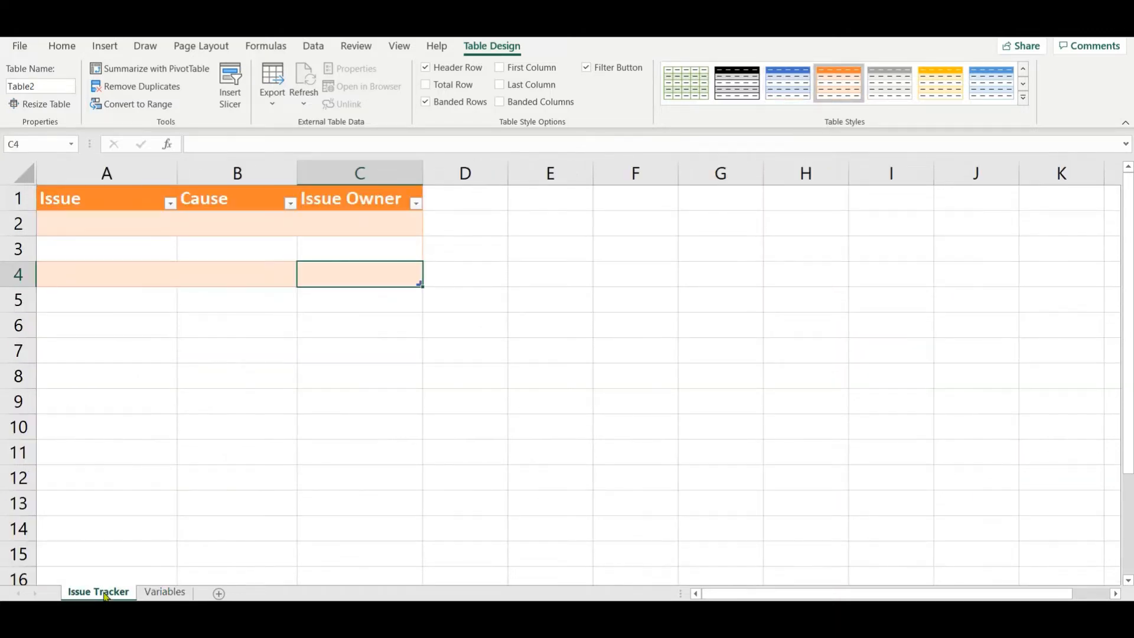
pyautogui.doubleClick(110, 225)
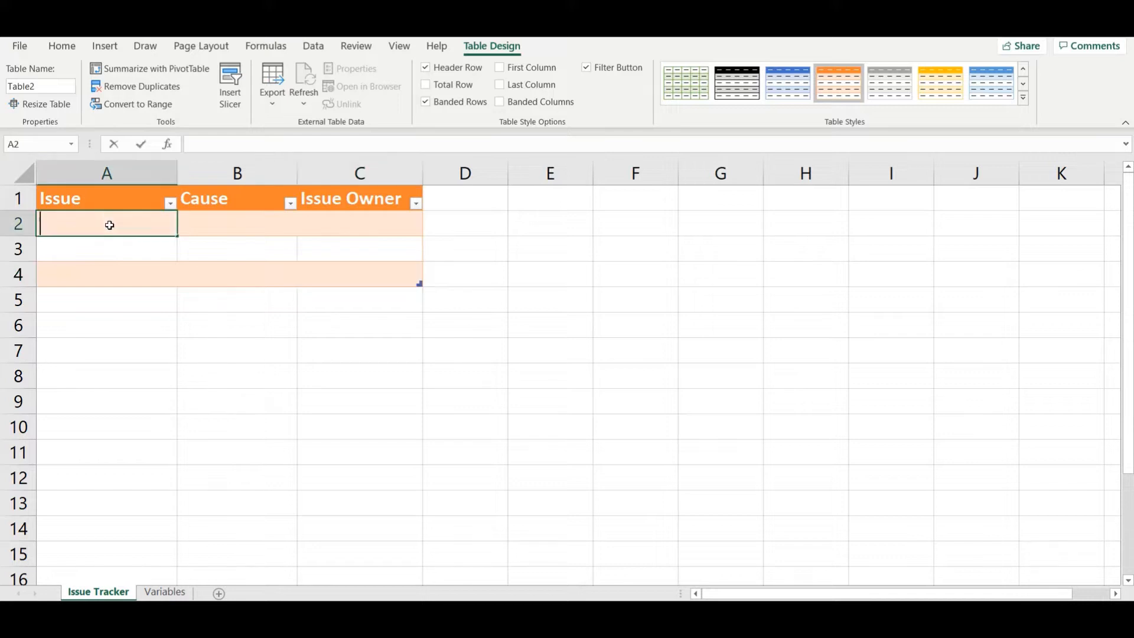
pyautogui.write('Maj')
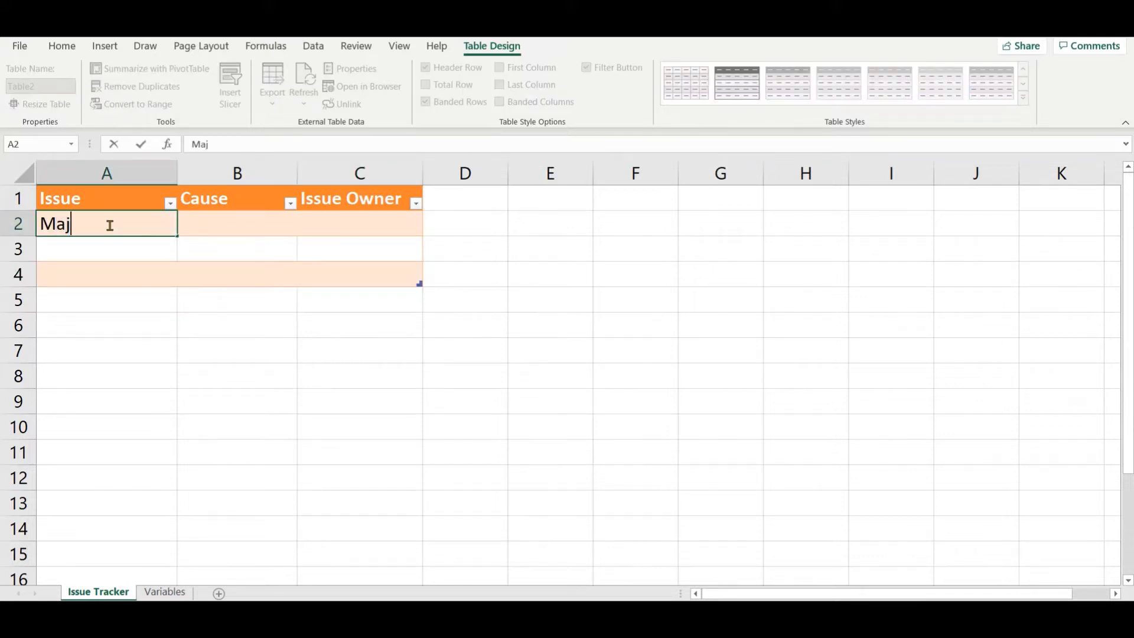
pyautogui.write('or outage')
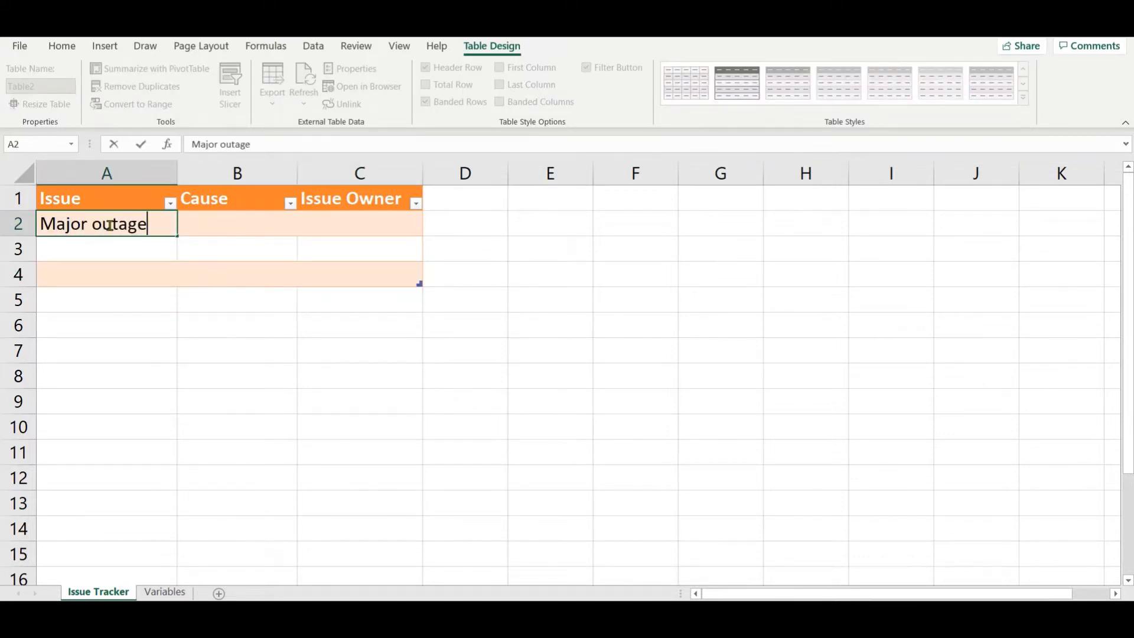
pyautogui.press('Tab')
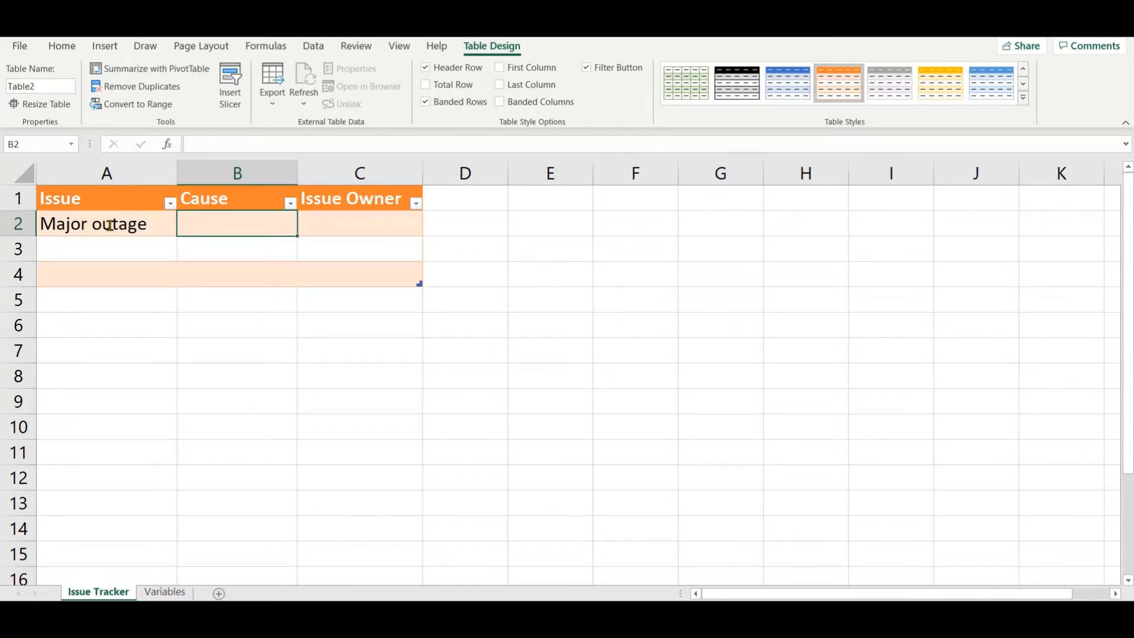
pyautogui.click(608, 68)
# Step: Add list data validation to the Cause cells B2:B4, using cells A5:A9 of the Variables sheet as the source
pyautogui.click(242, 186)
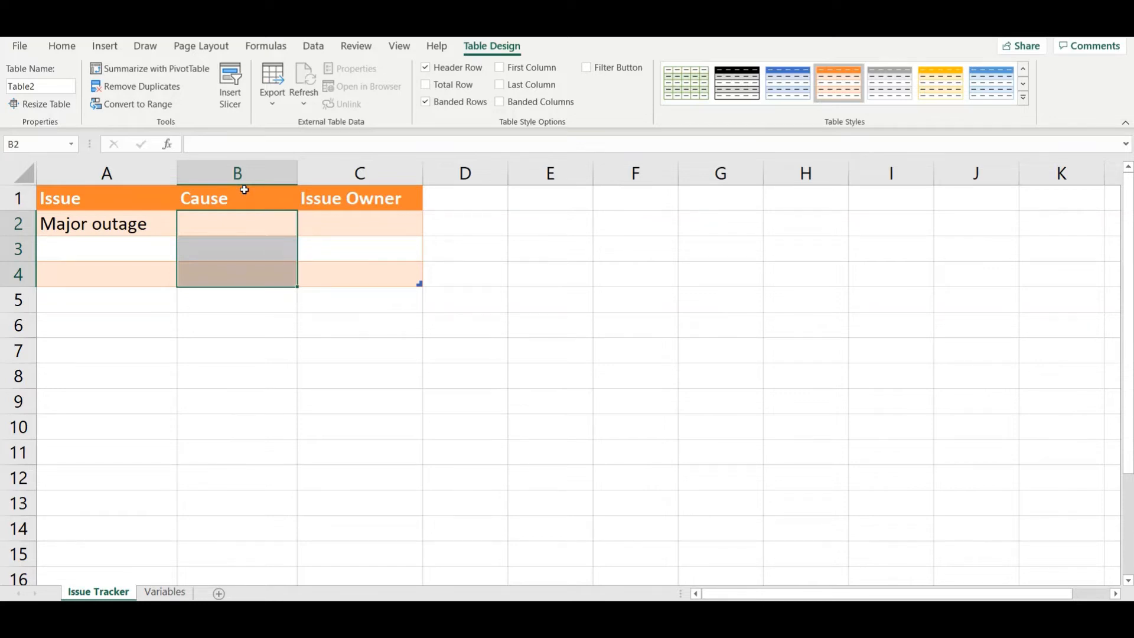
pyautogui.click(314, 45)
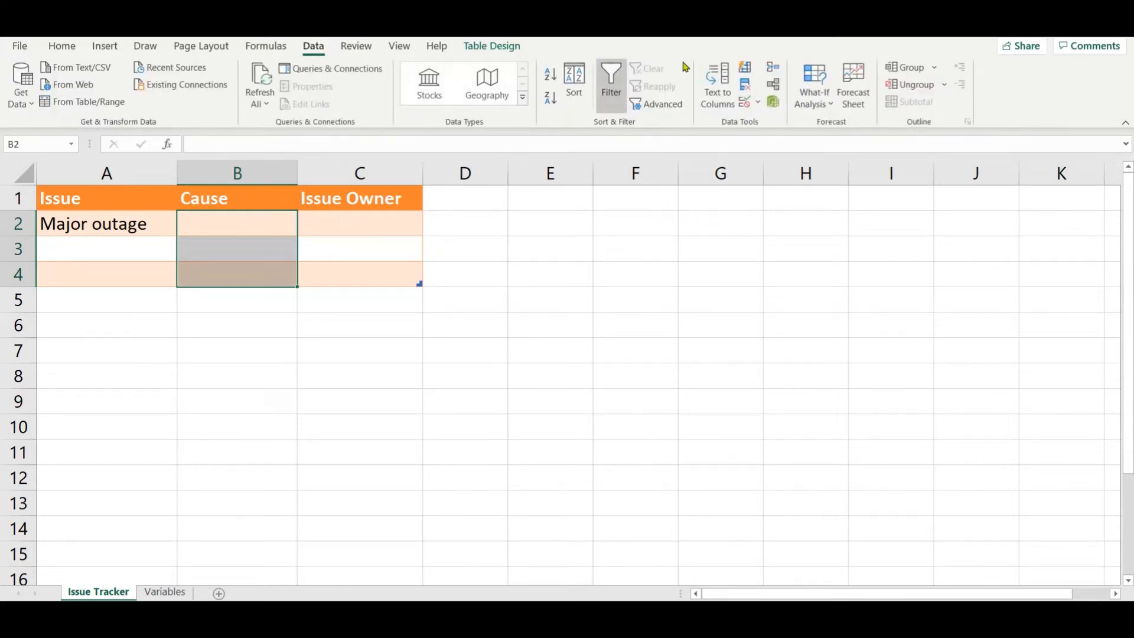
pyautogui.click(757, 103)
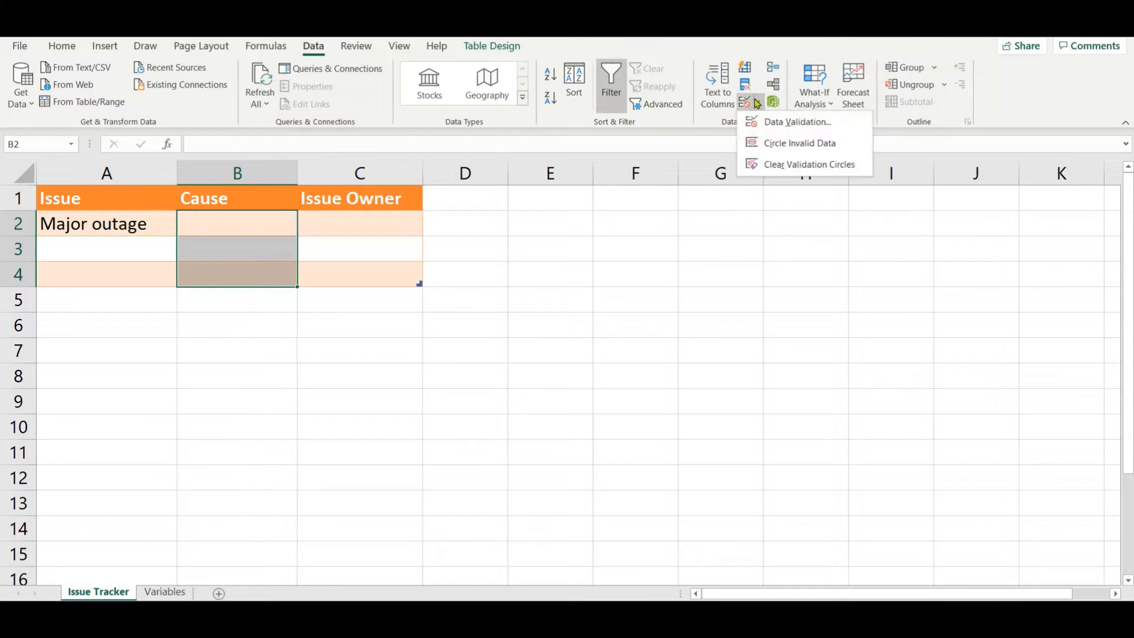
pyautogui.click(768, 121)
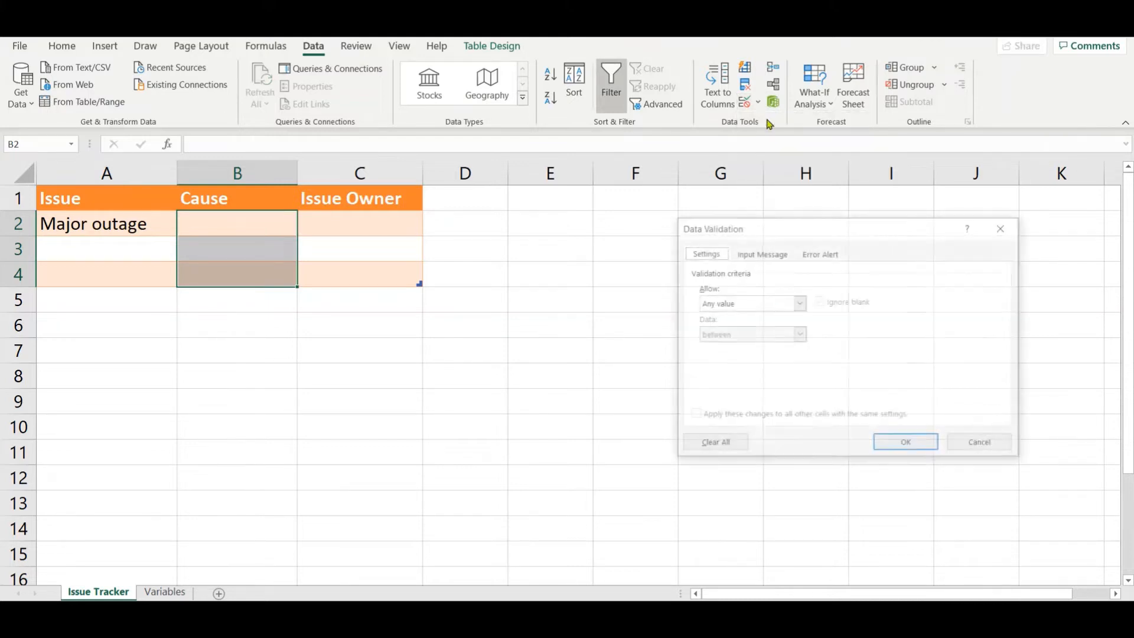
pyautogui.click(742, 303)
pyautogui.click(742, 352)
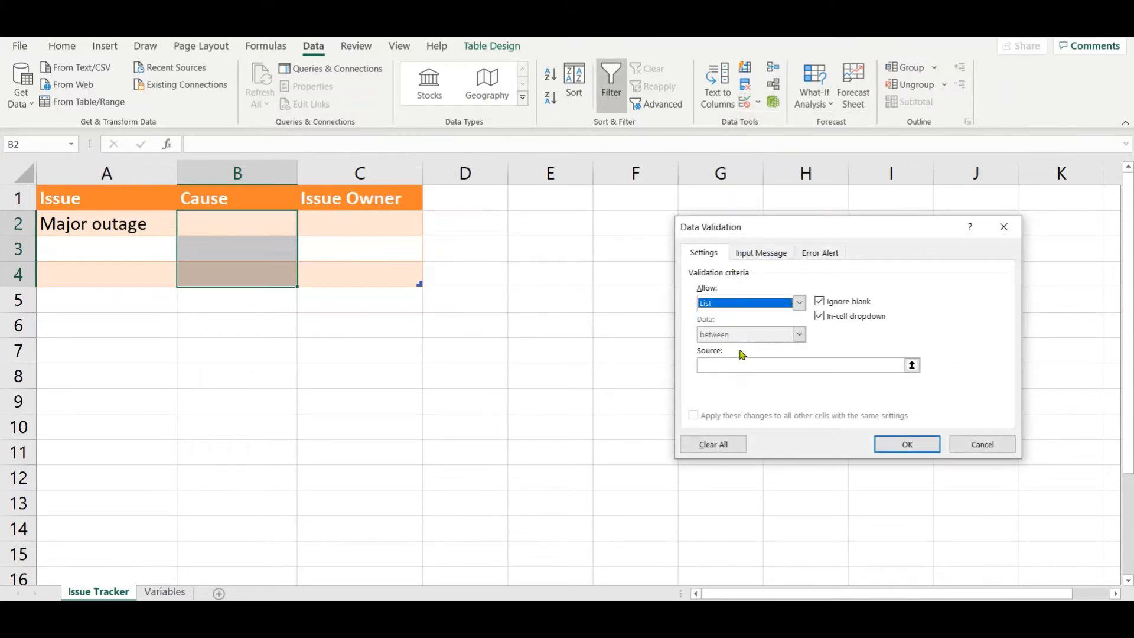
pyautogui.click(738, 366)
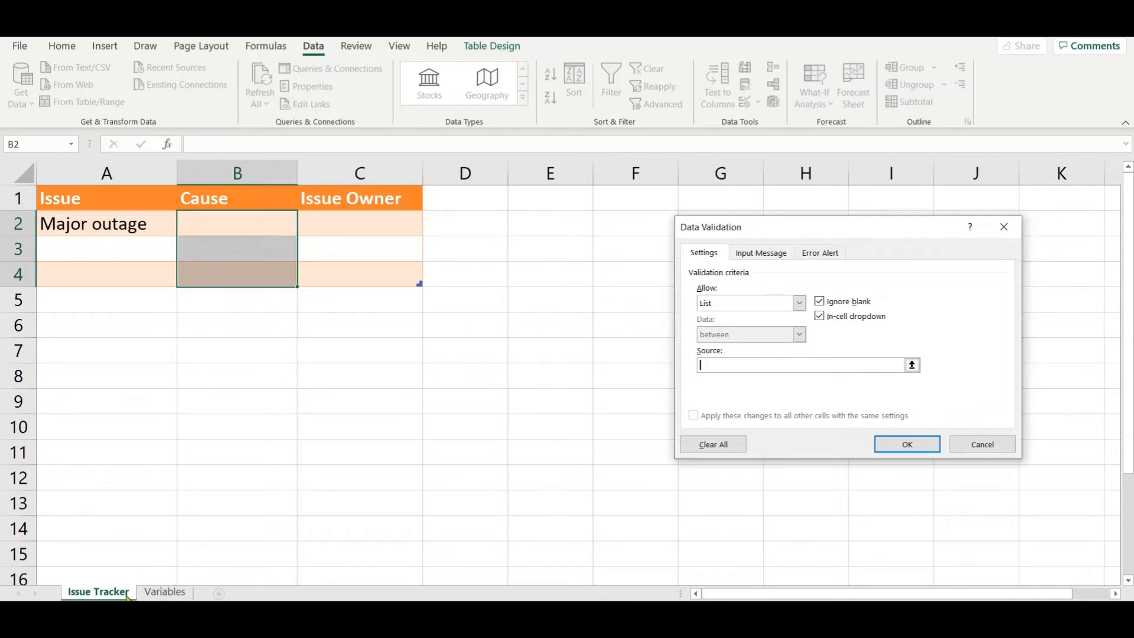
pyautogui.click(177, 596)
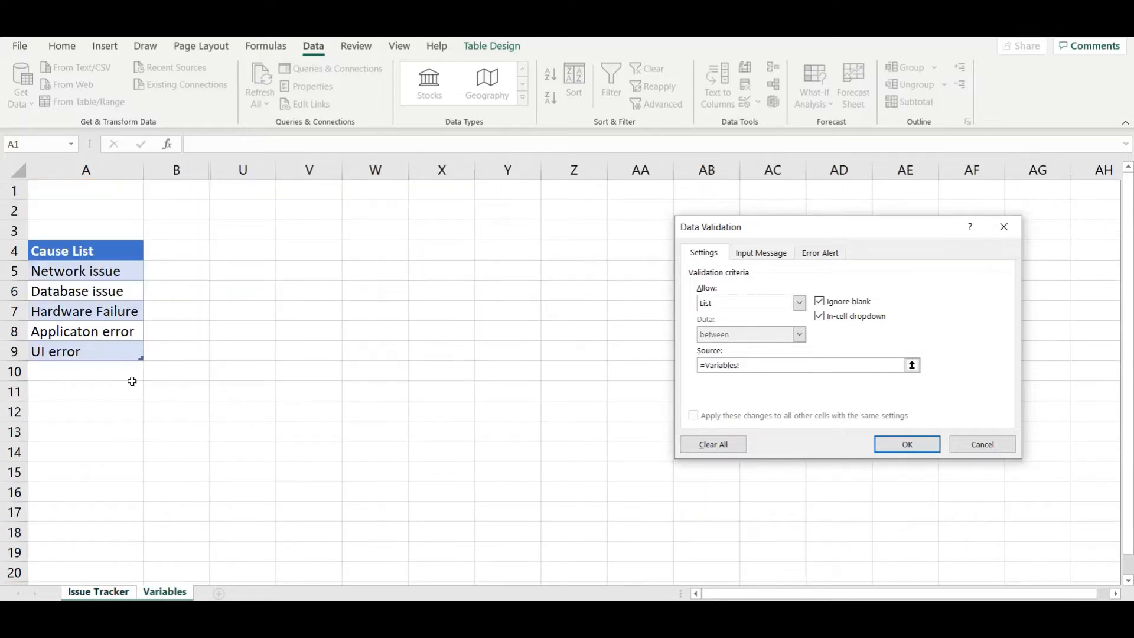
pyautogui.moveTo(99, 271); pyautogui.dragTo(100, 353)
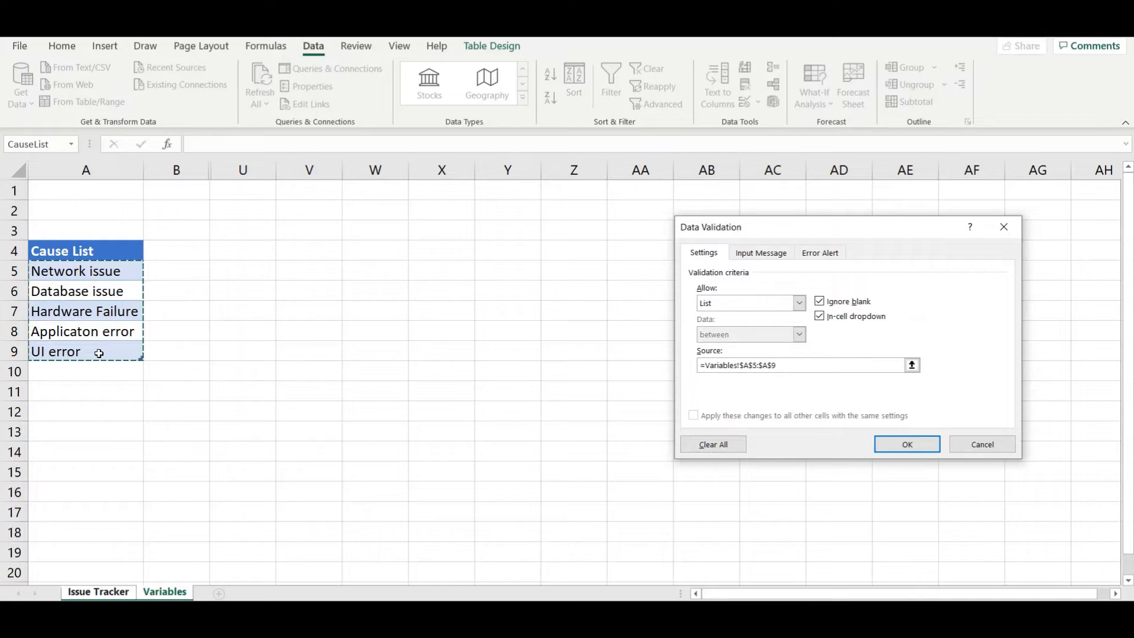
pyautogui.click(921, 444)
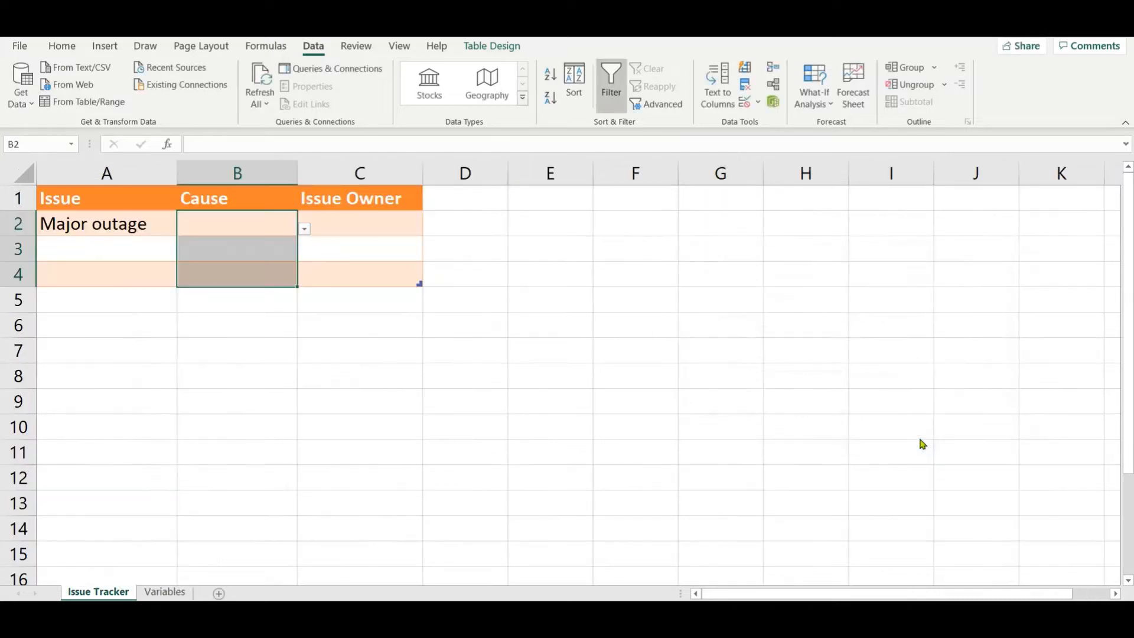
# Step: Choose Network issue from the drop-down list in cell B2 as the cause of the major outage
pyautogui.click(304, 229)
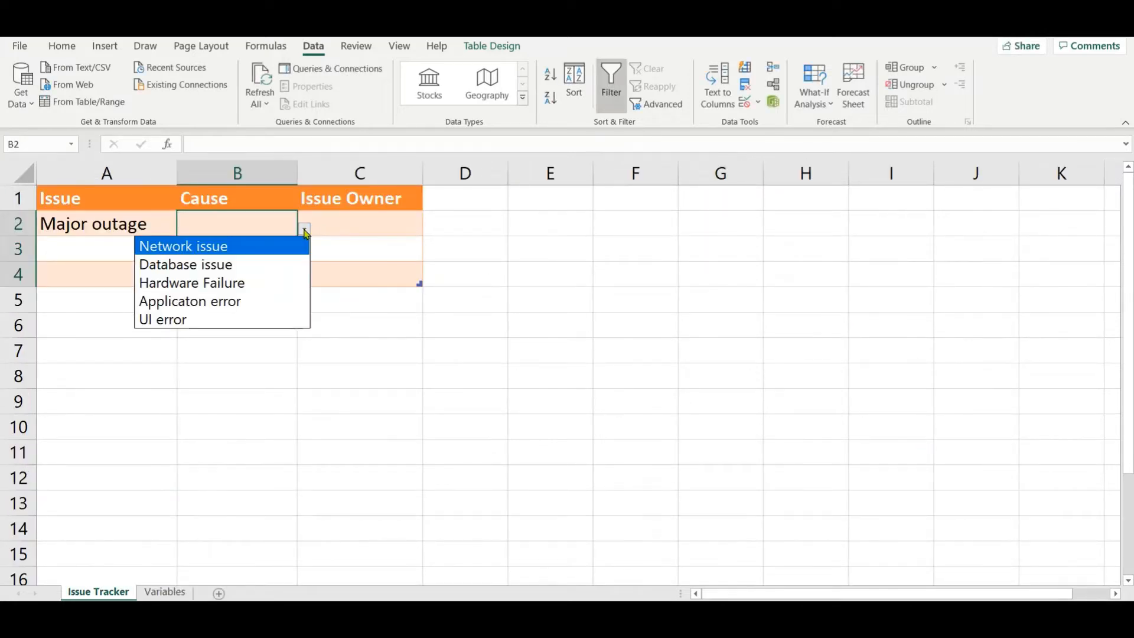
pyautogui.click(304, 230)
pyautogui.click(304, 230)
pyautogui.press('Escape')
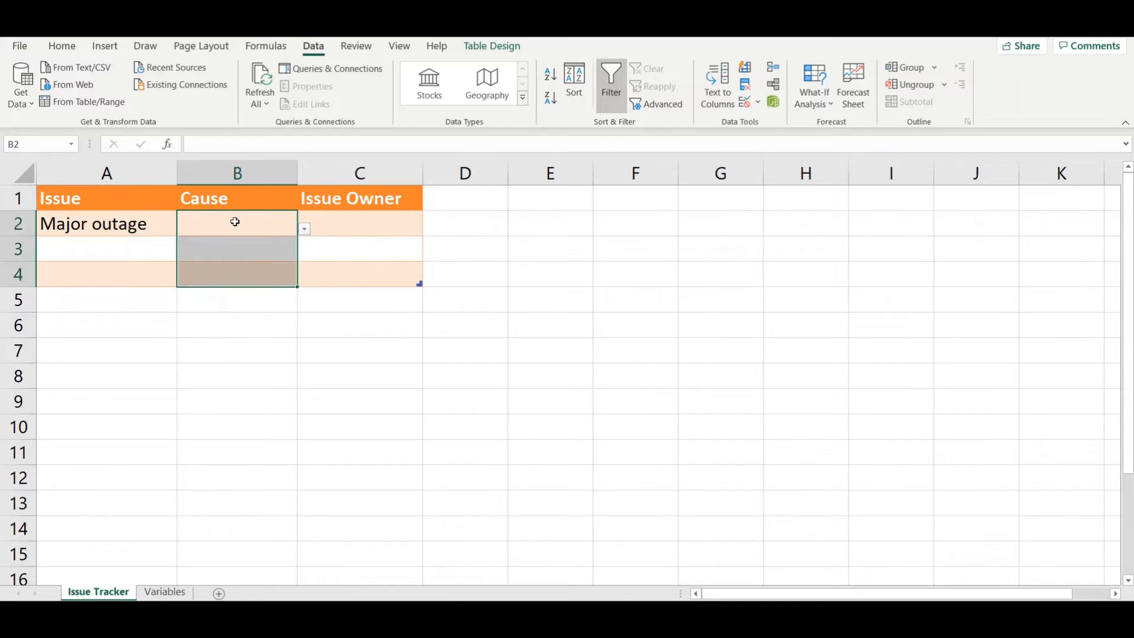
pyautogui.click(305, 229)
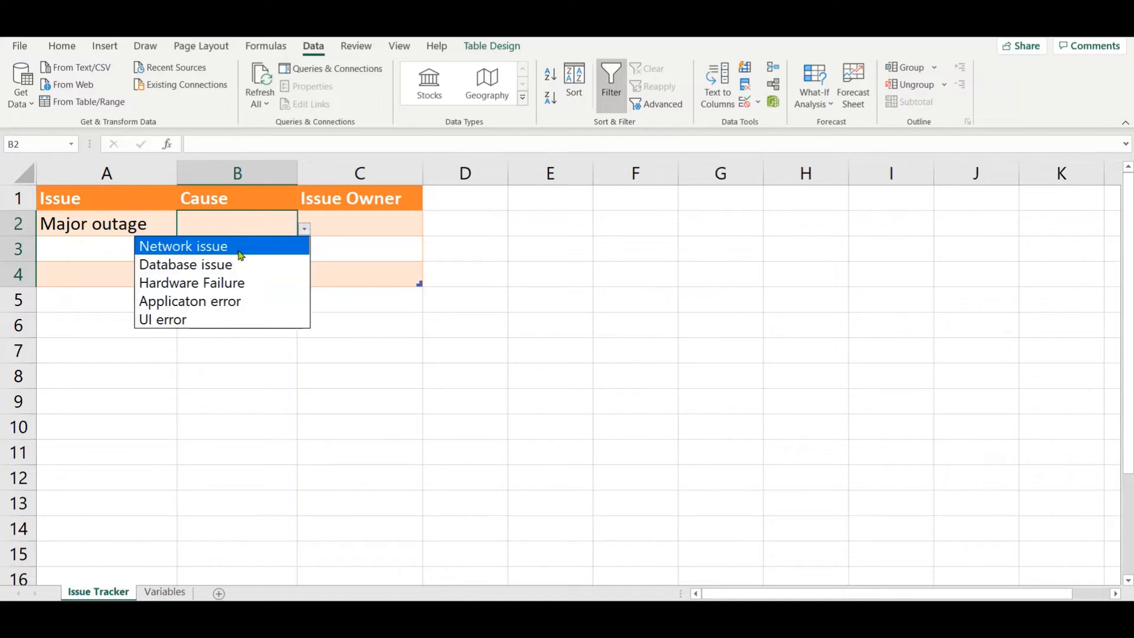
pyautogui.press('Escape')
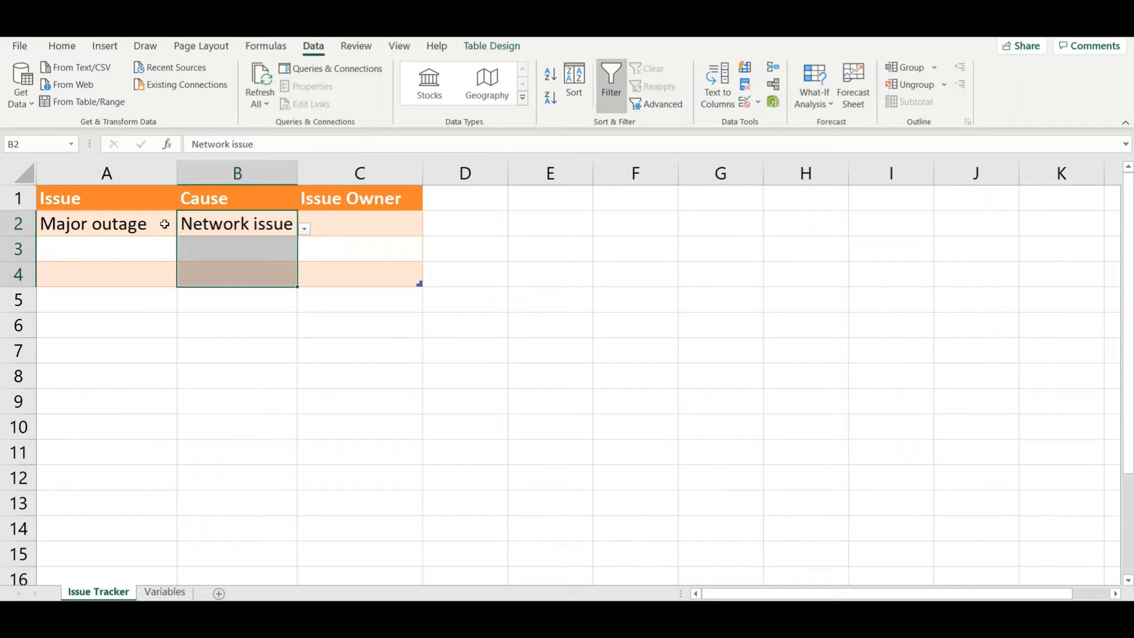
# Step: Enter Data issue in cell A3 as the second issue
pyautogui.doubleClick(144, 248)
pyautogui.write('Da')
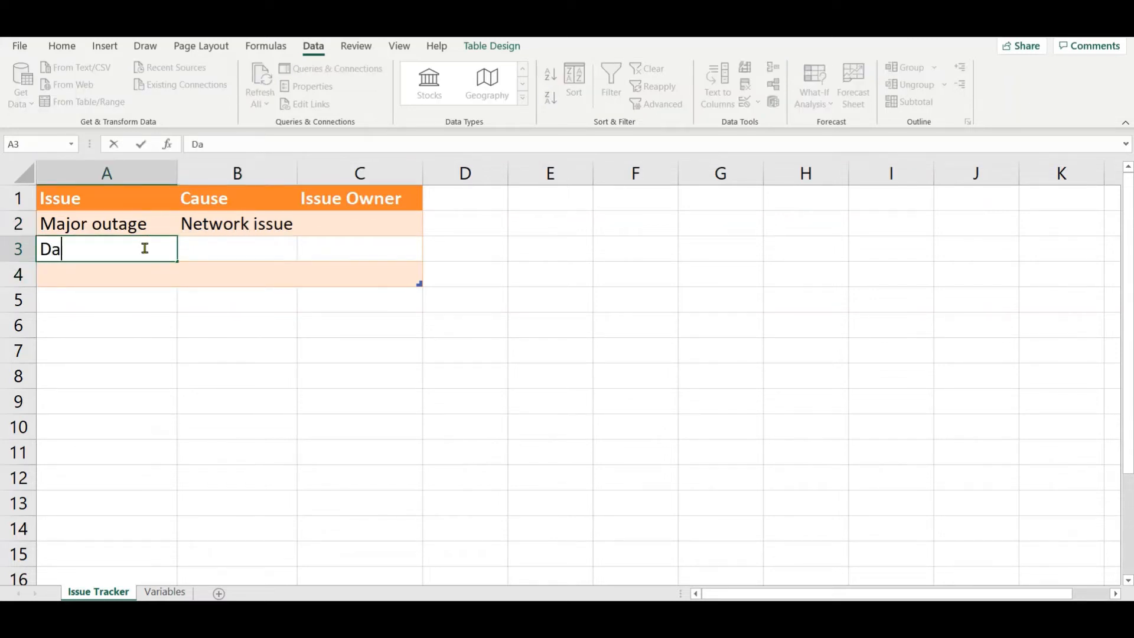
pyautogui.write('ta issue')
pyautogui.press('Tab')
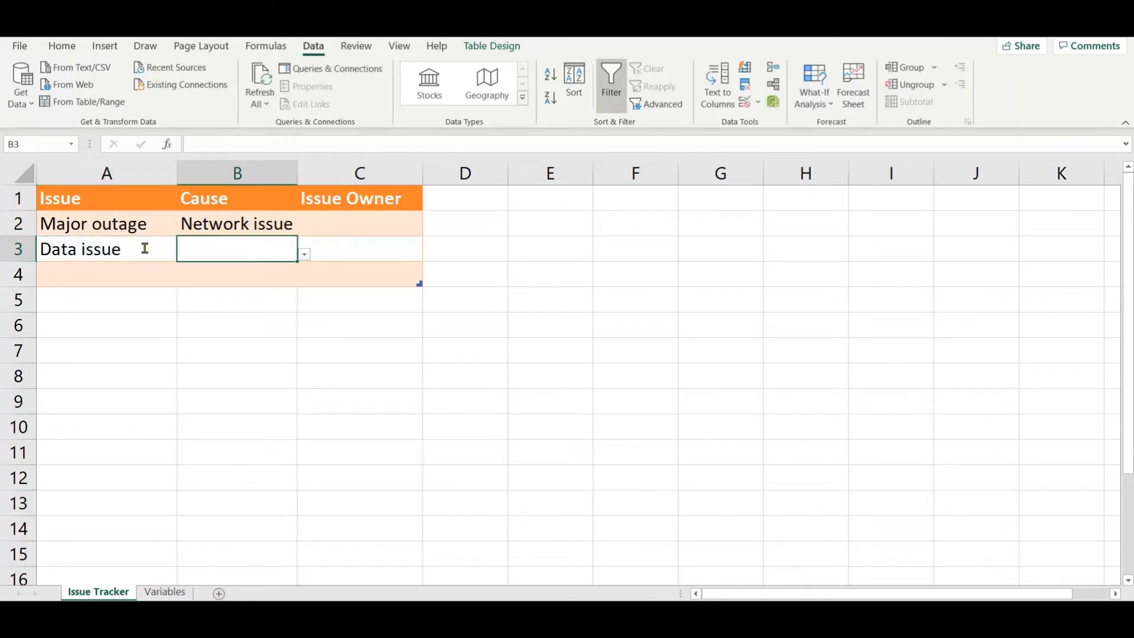
# Step: Change the second issue in cell A3 to Data corruption
pyautogui.click(144, 248)
pyautogui.doubleClick(144, 248)
pyautogui.press('BackSpace')
pyautogui.press('BackSpace')
pyautogui.press('BackSpace')
pyautogui.press('BackSpace')
pyautogui.press('BackSpace')
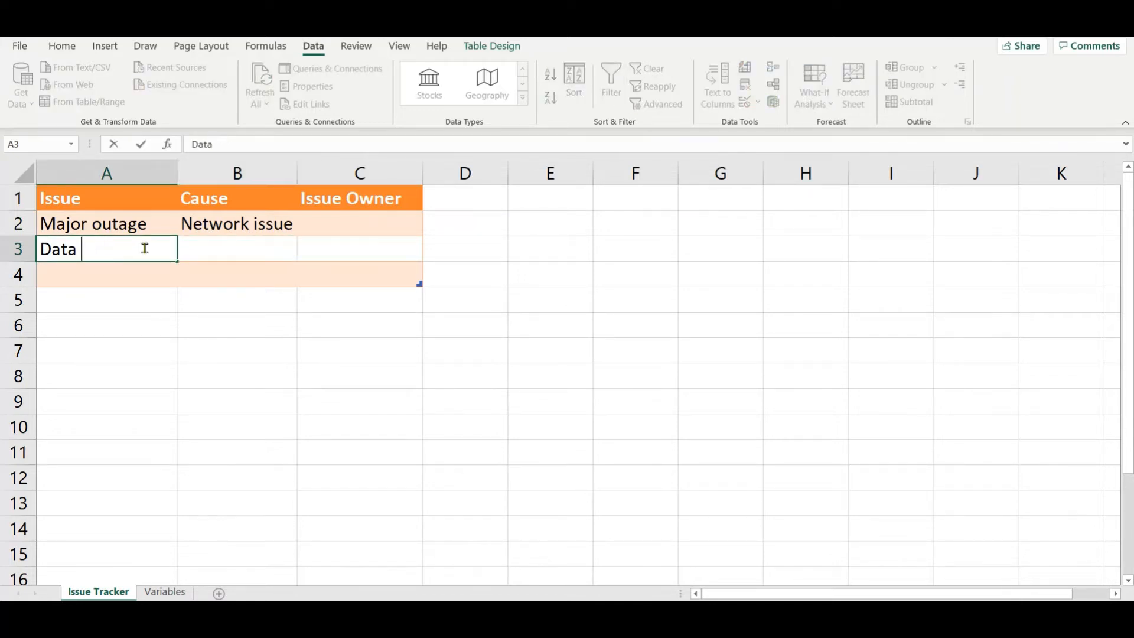
pyautogui.write('corrup')
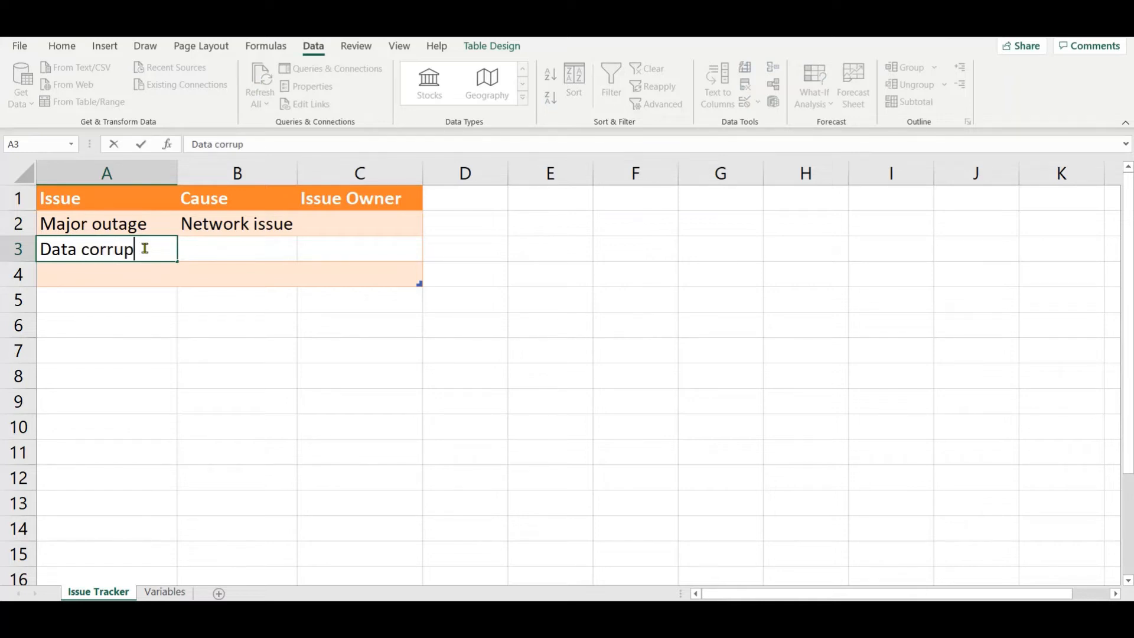
pyautogui.write('tion')
pyautogui.press('Tab')
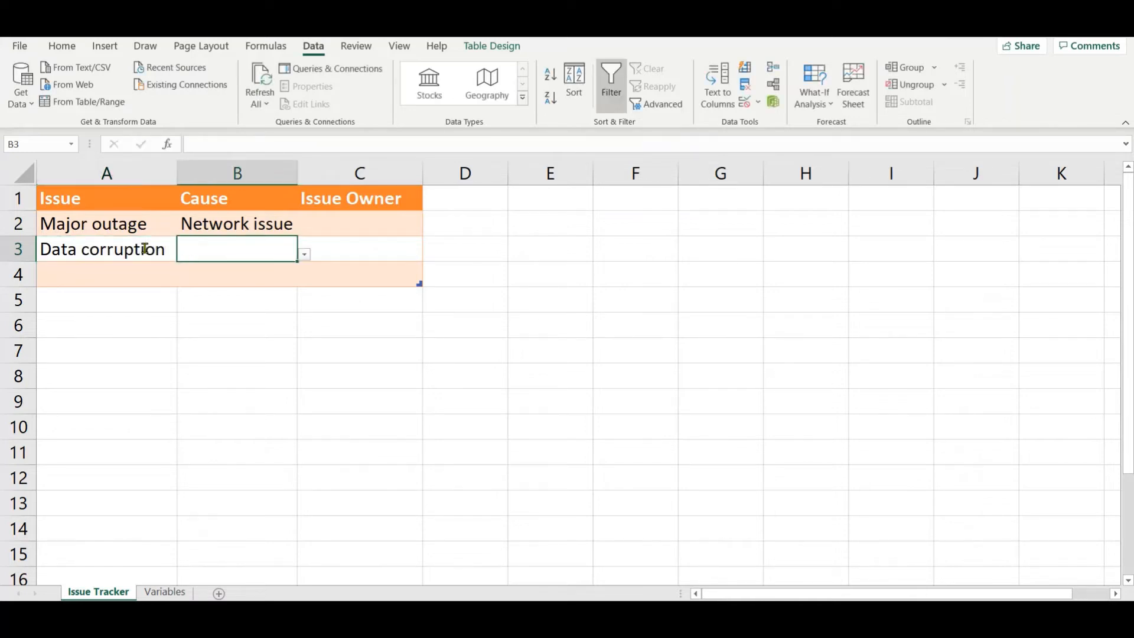
# Step: Choose Database issue from the drop-down list in cell B3 and widen column B slightly to fit it
pyautogui.click(303, 255)
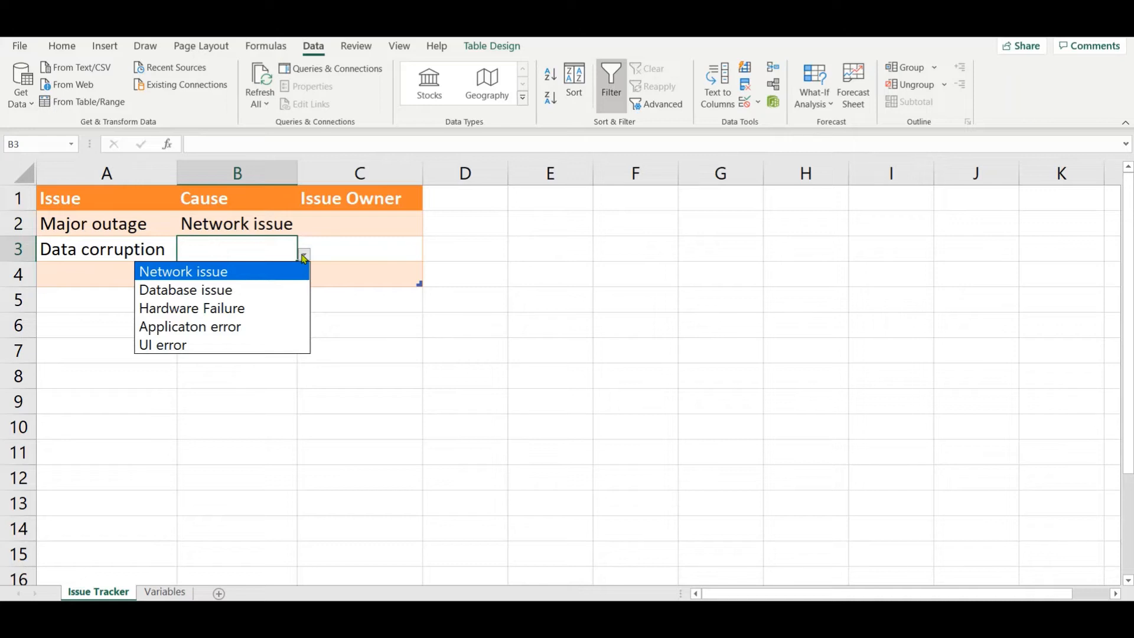
pyautogui.click(268, 291)
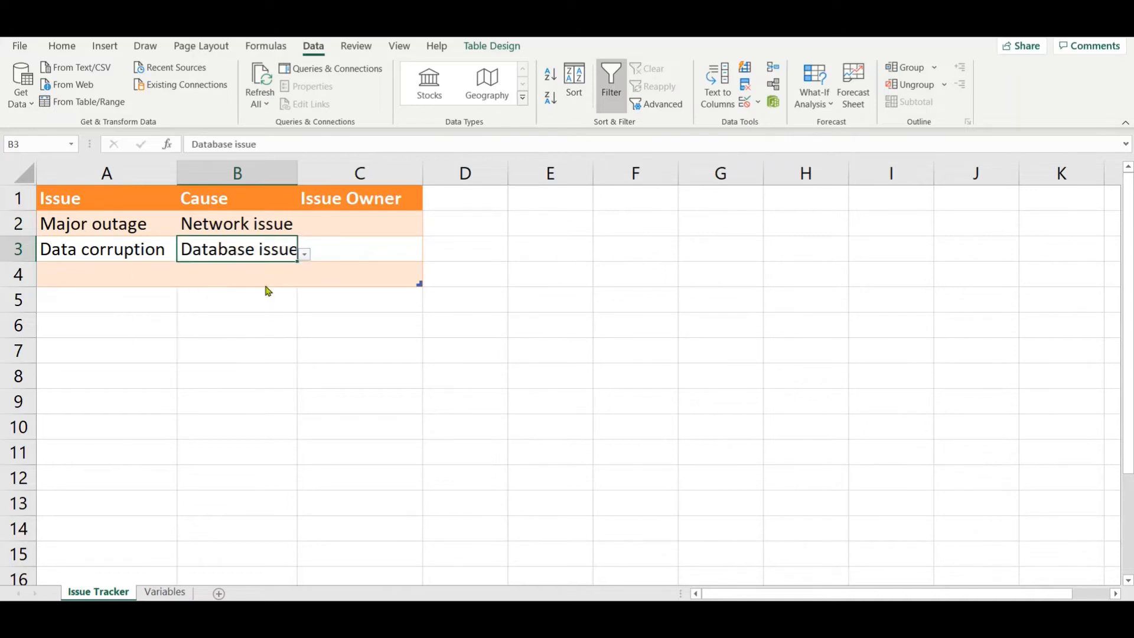
pyautogui.moveTo(294, 171); pyautogui.dragTo(301, 172)
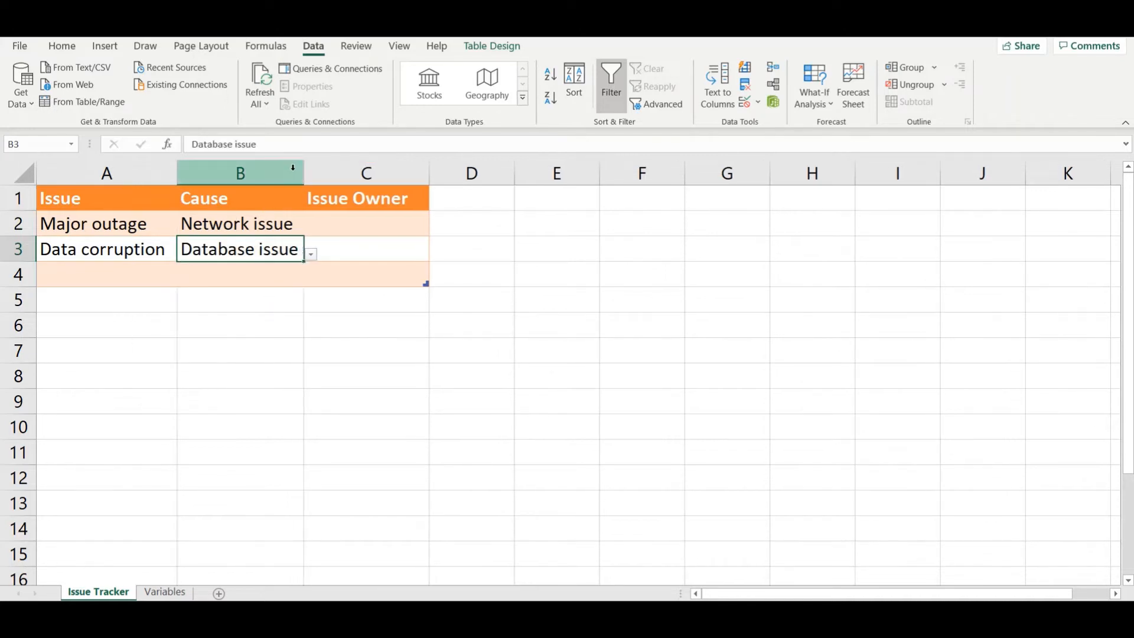
# Step: Enter the issue Working as expected in cell A4 and auto-fit the width of column A
pyautogui.doubleClick(123, 278)
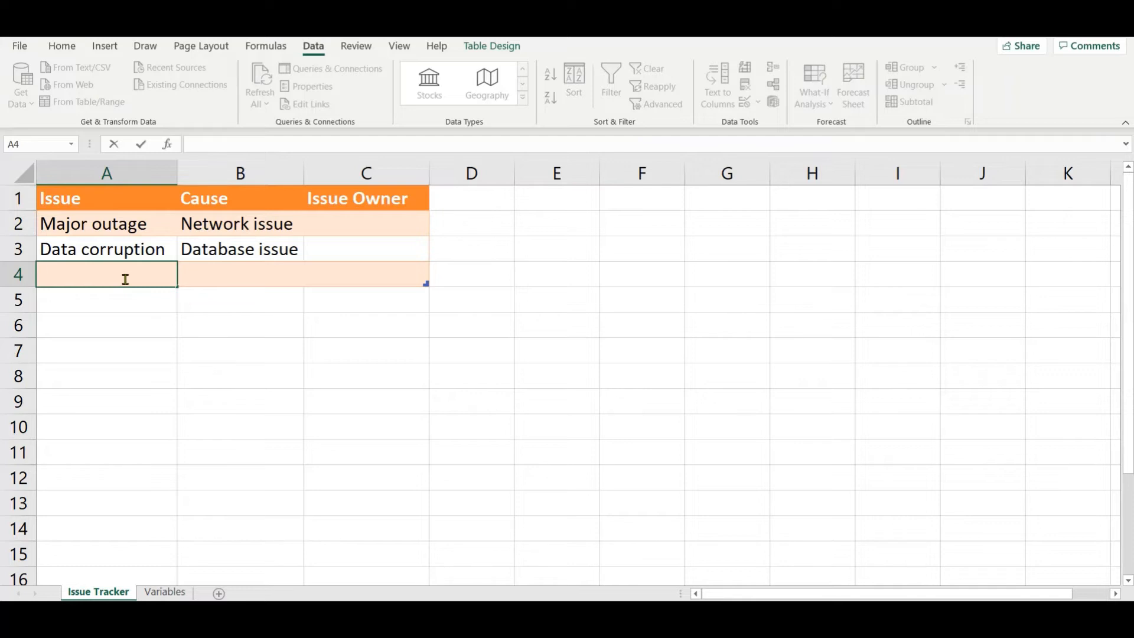
pyautogui.write('I')
pyautogui.press('BackSpace')
pyautogui.write('Working as expe')
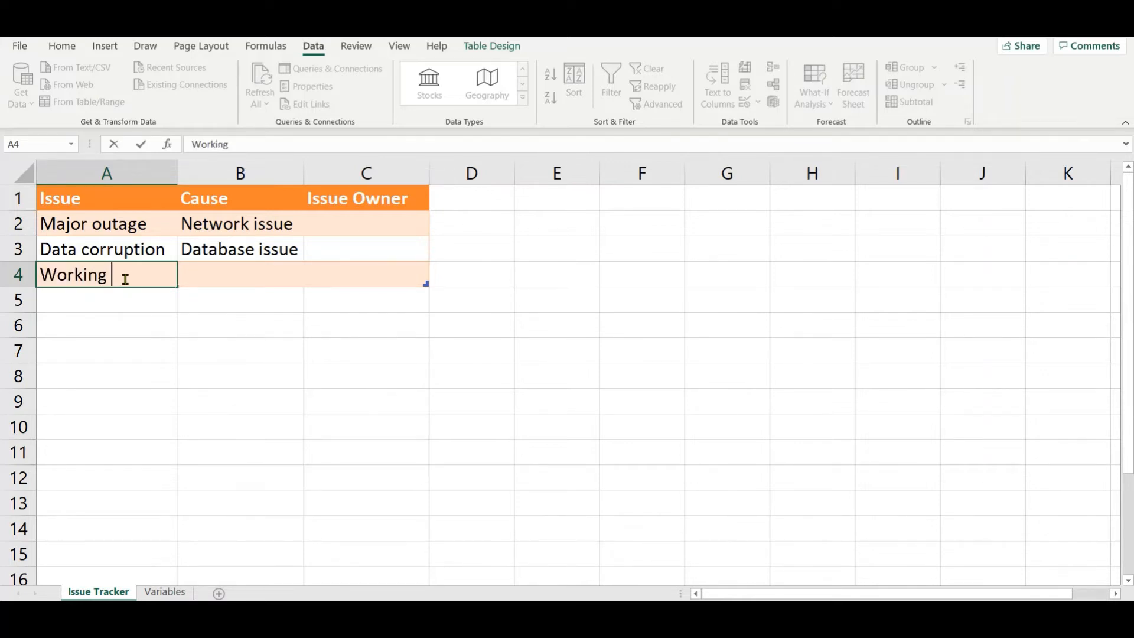
pyautogui.write('cted')
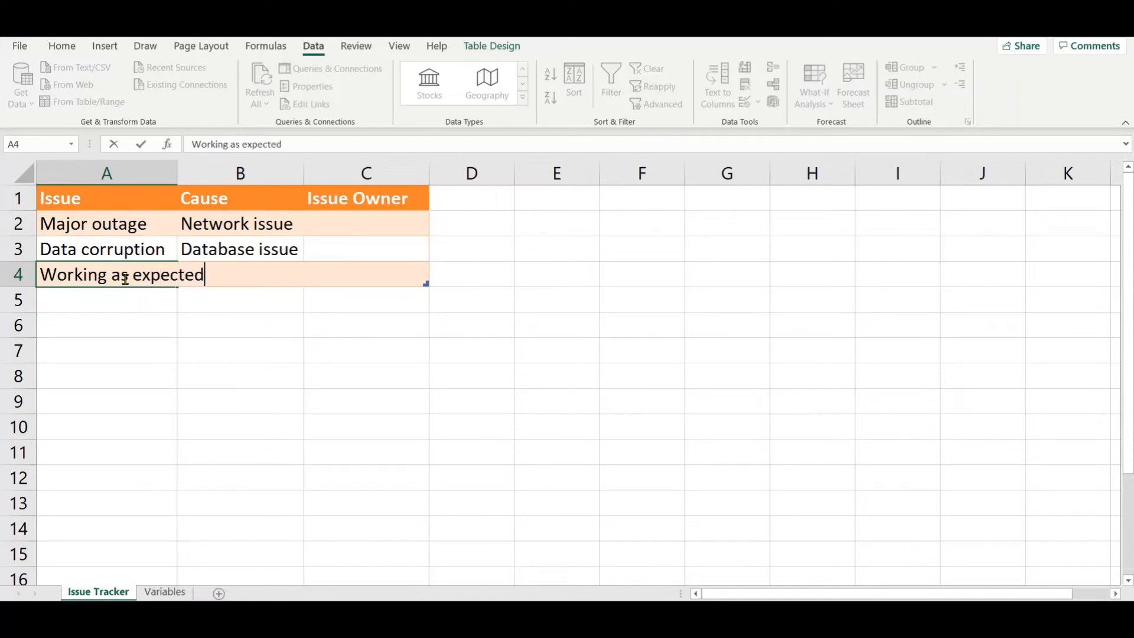
pyautogui.press('Tab')
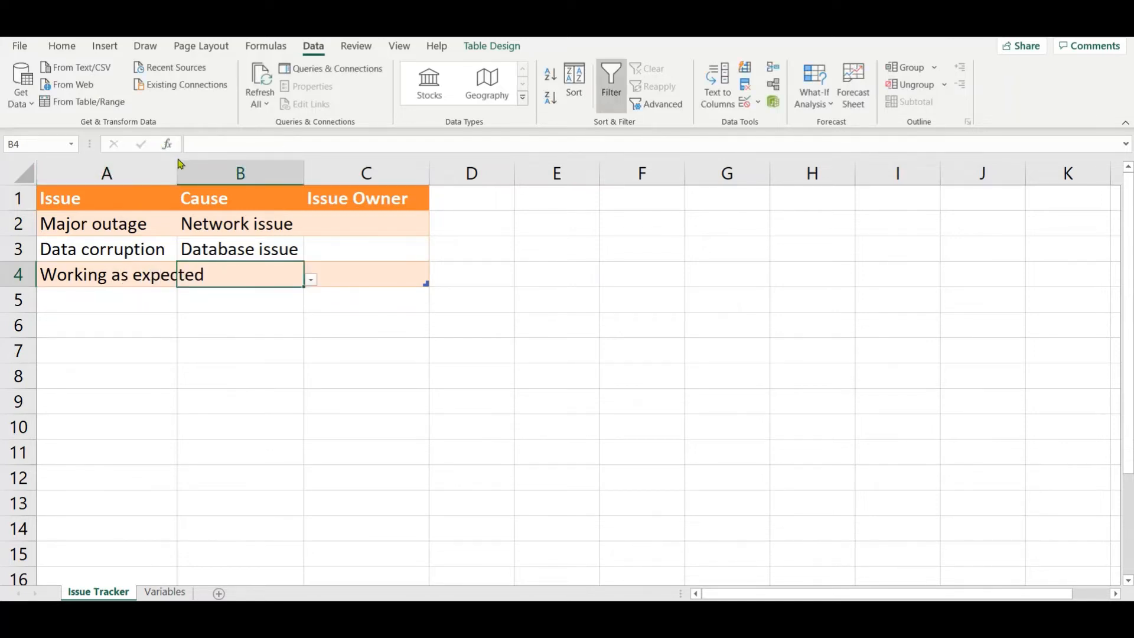
pyautogui.doubleClick(178, 171)
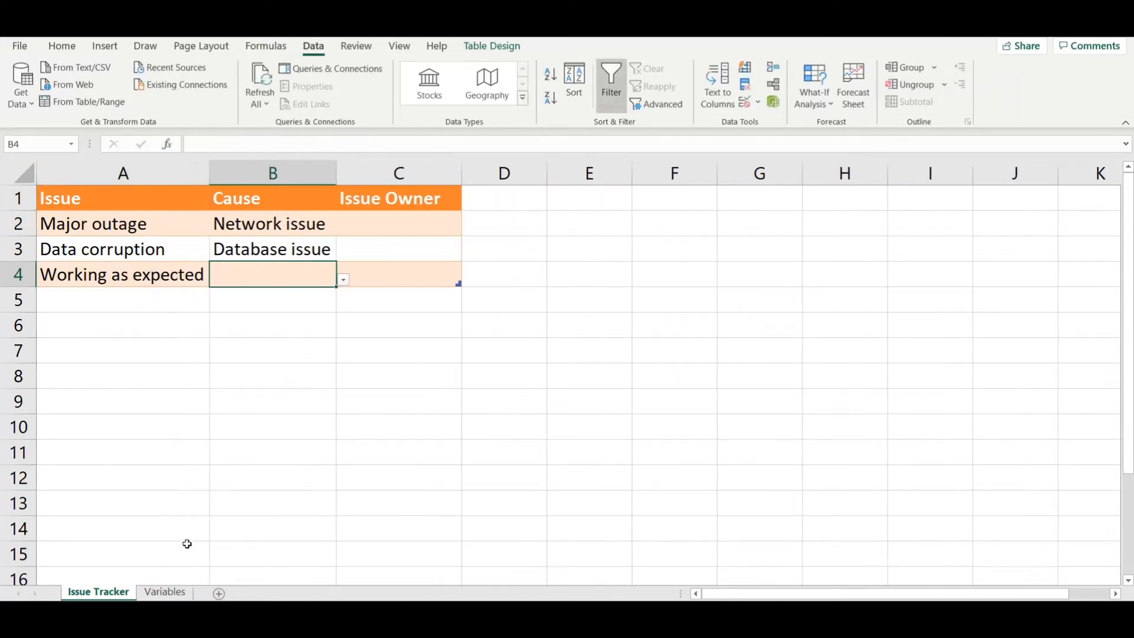
# Step: Compare the cause list on the Variables sheet with the drop-down options for cell B4, and return to the Variables sheet
pyautogui.click(159, 592)
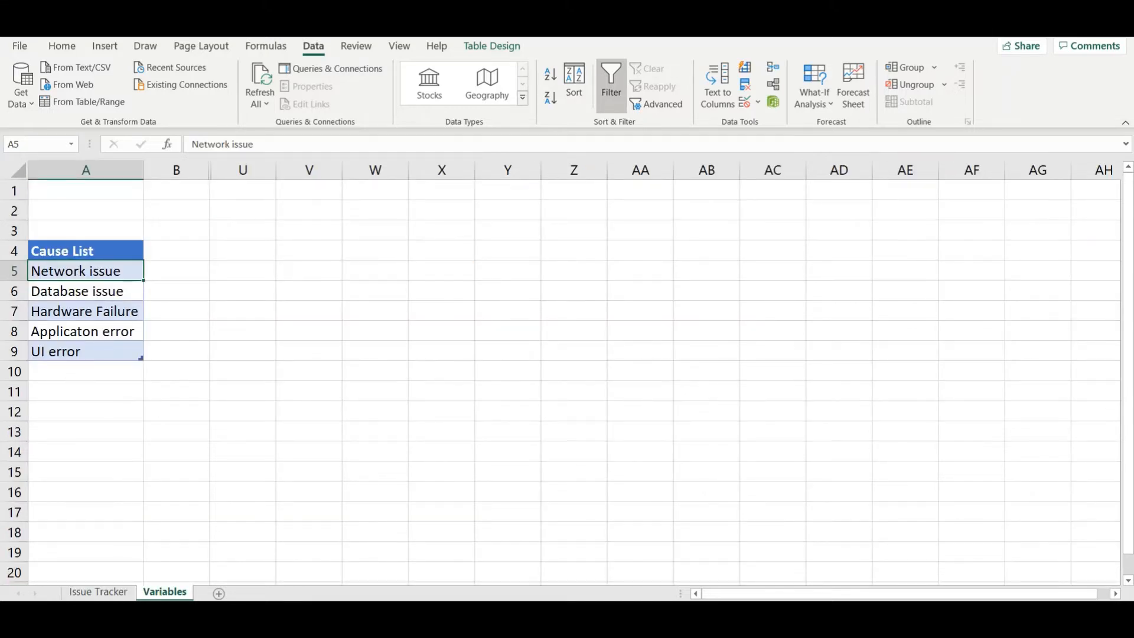
pyautogui.click(90, 593)
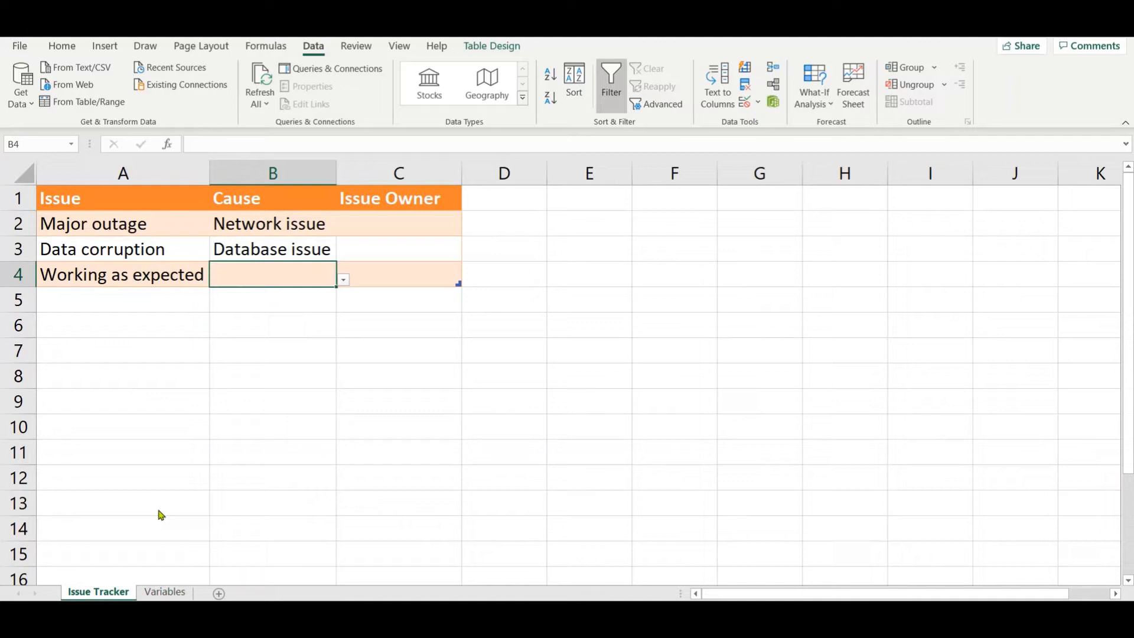
pyautogui.click(344, 280)
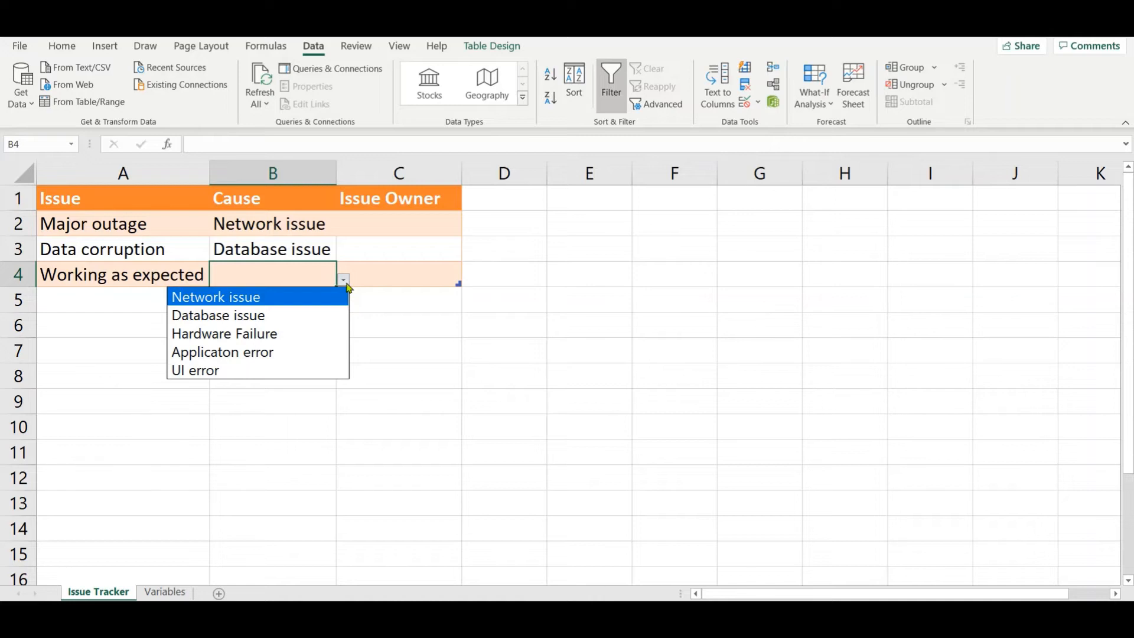
pyautogui.click(155, 593)
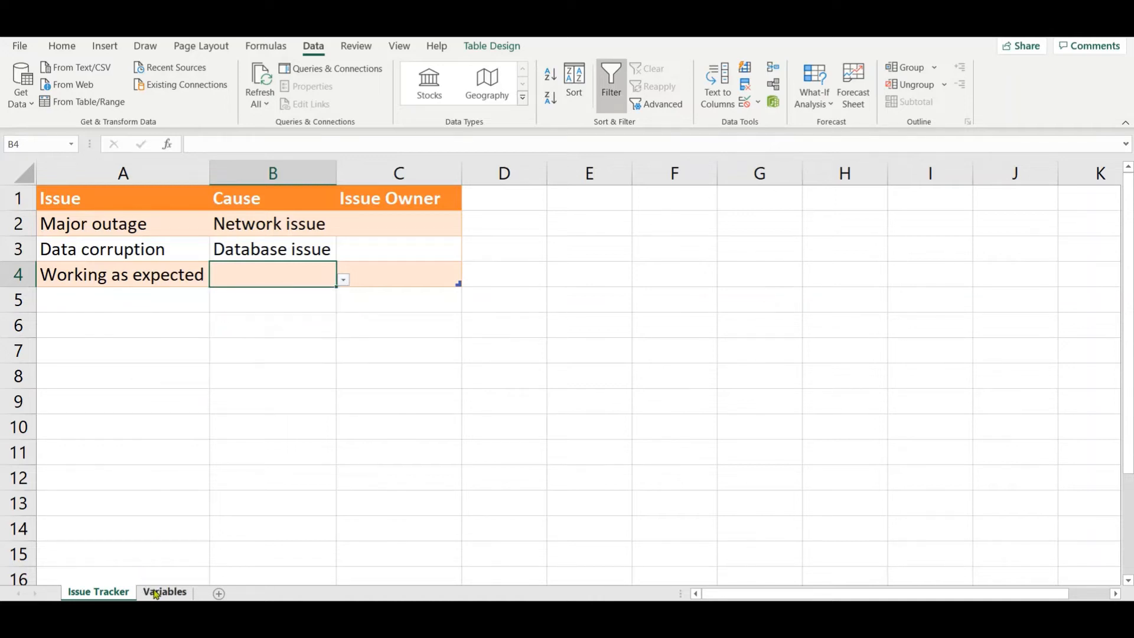
# Step: Add End user error to the cause list in cell A10 on the Variables sheet
pyautogui.click(155, 592)
pyautogui.doubleClick(59, 365)
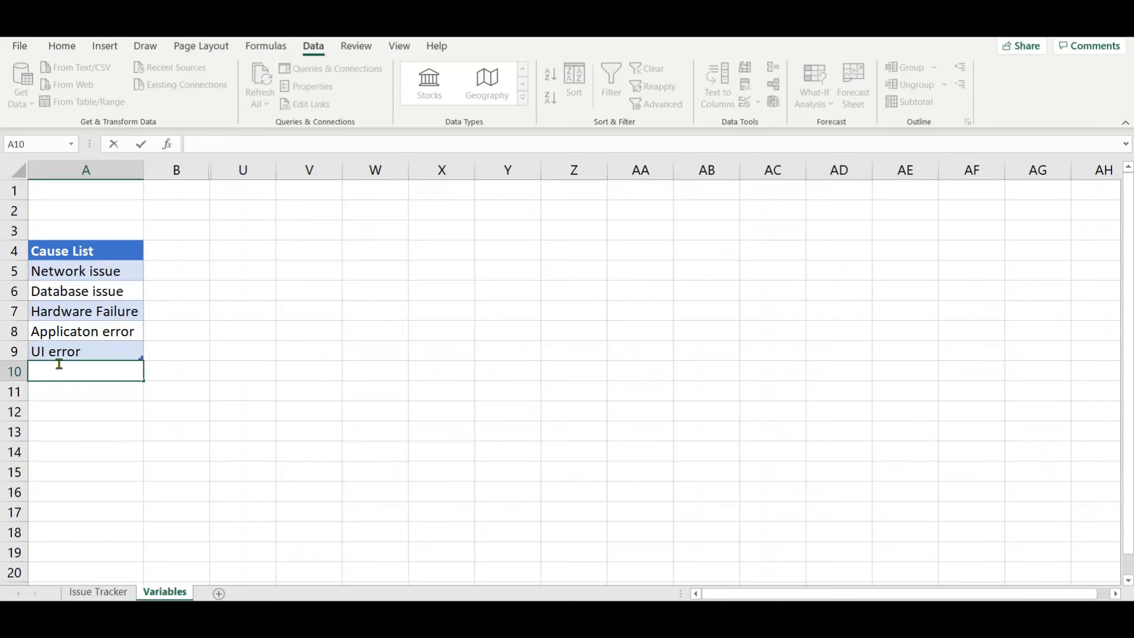
pyautogui.write('End user error')
pyautogui.press('Return')
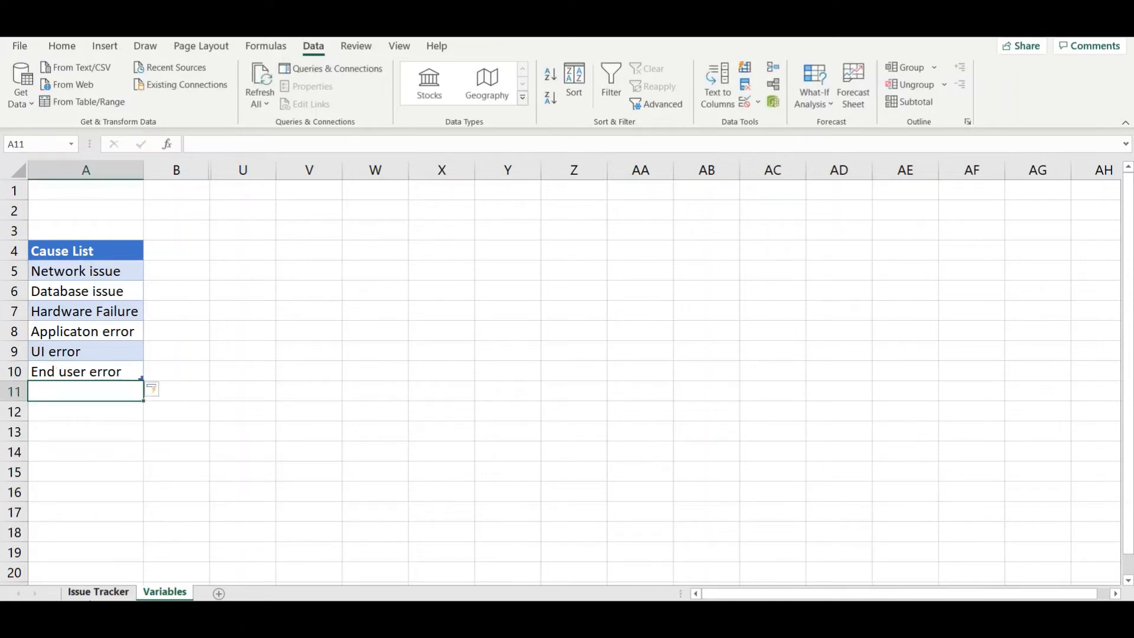
# Step: Check the drop-down options for cells B4 and B3 on the Issue Tracker sheet without choosing a value
pyautogui.click(98, 591)
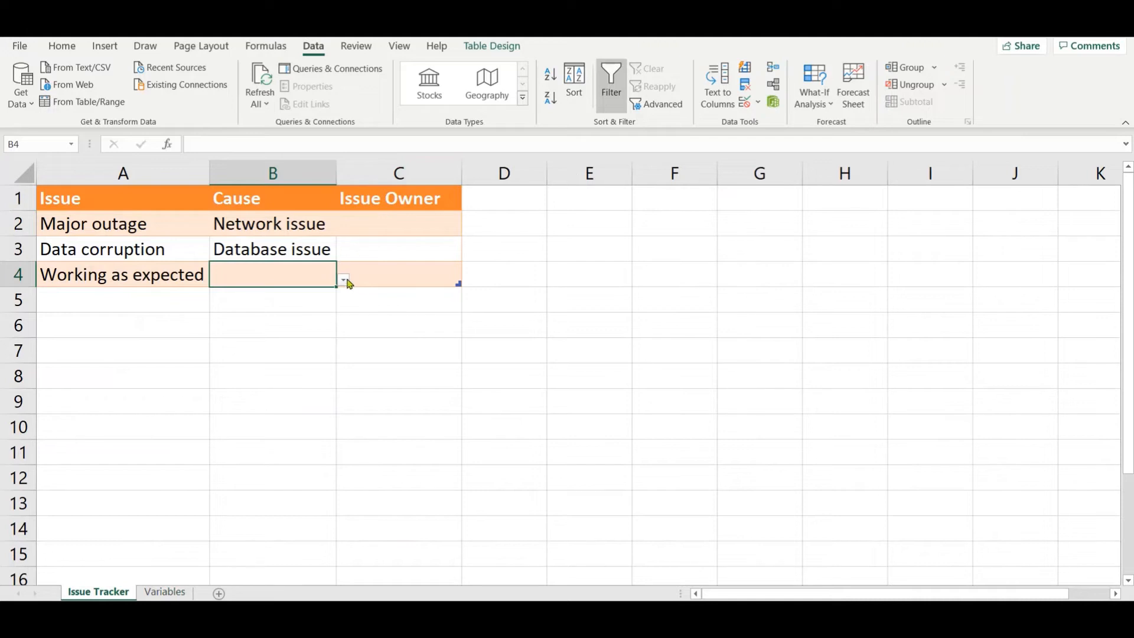
pyautogui.click(344, 280)
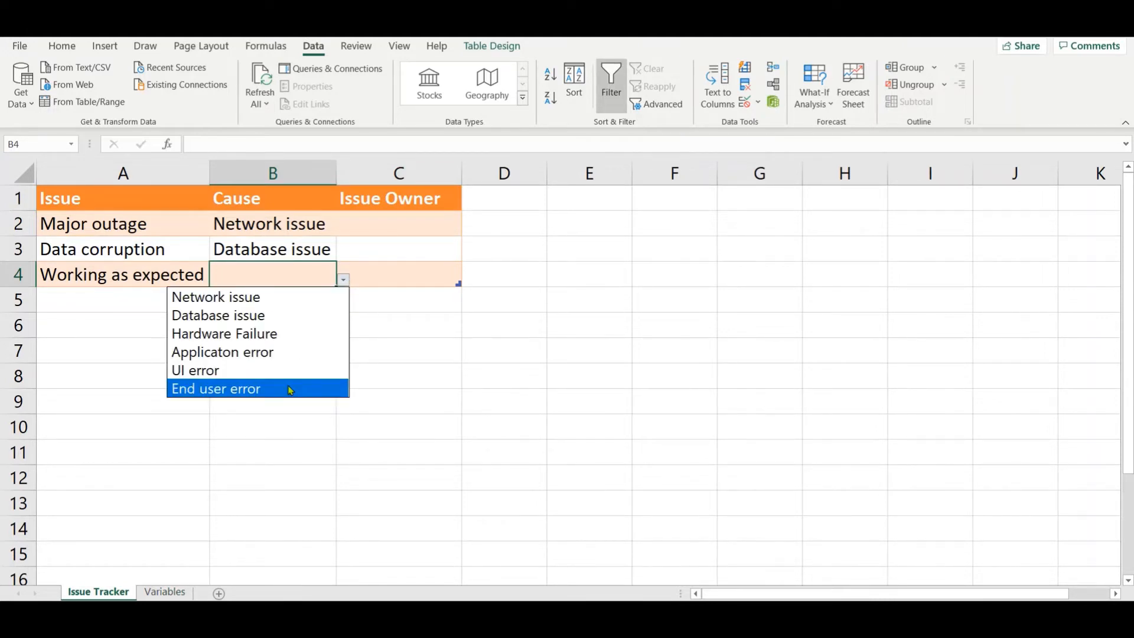
pyautogui.click(266, 245)
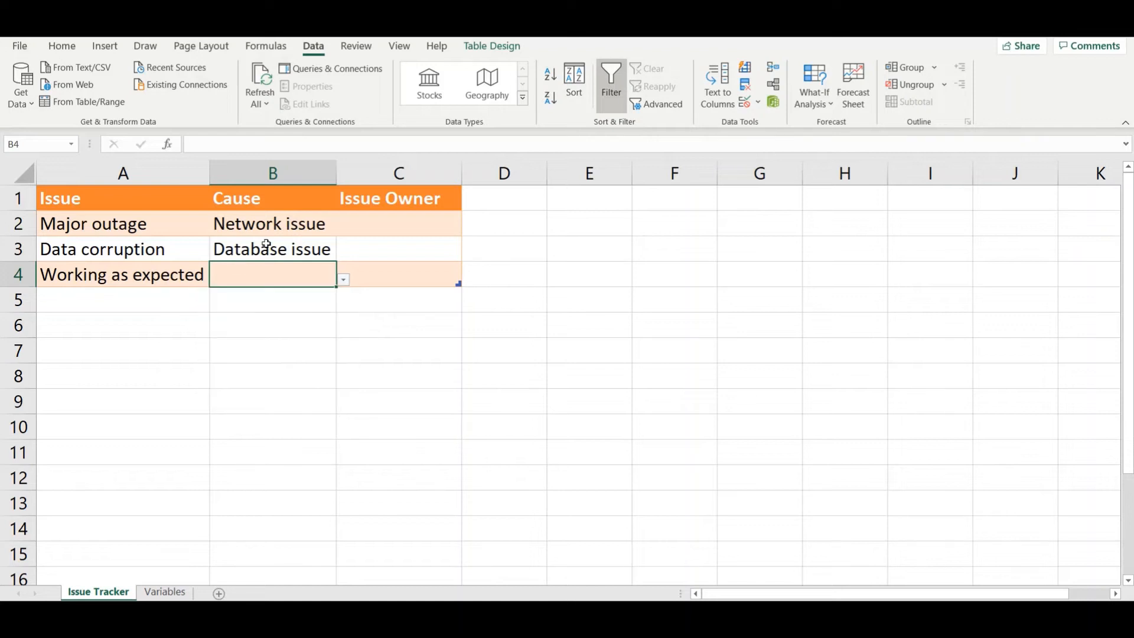
pyautogui.click(278, 243)
pyautogui.click(344, 255)
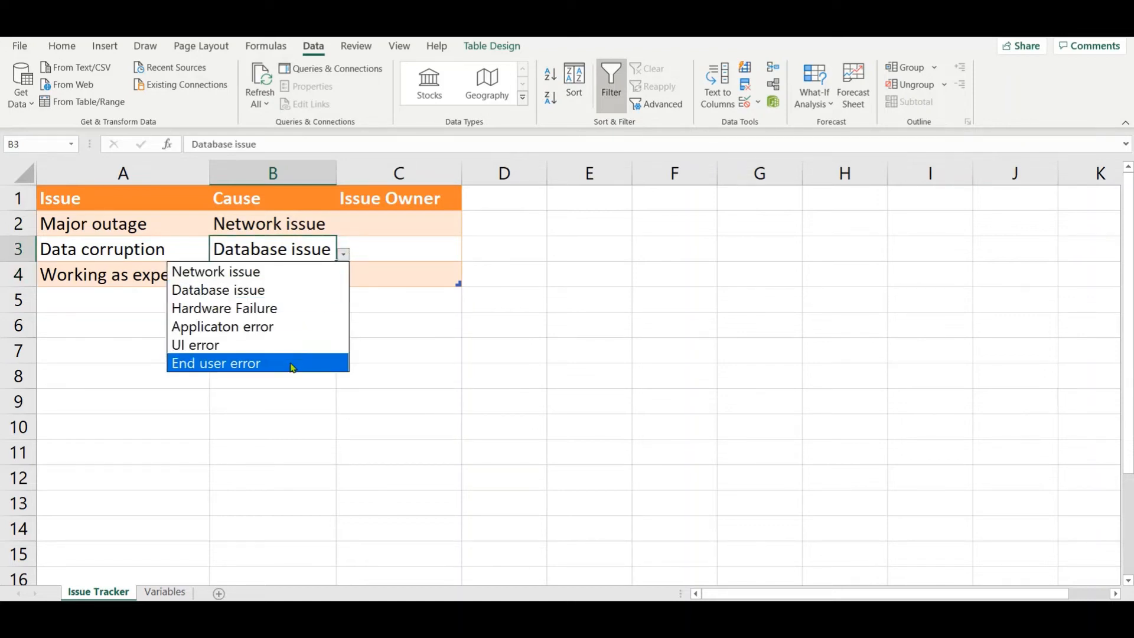
pyautogui.click(303, 225)
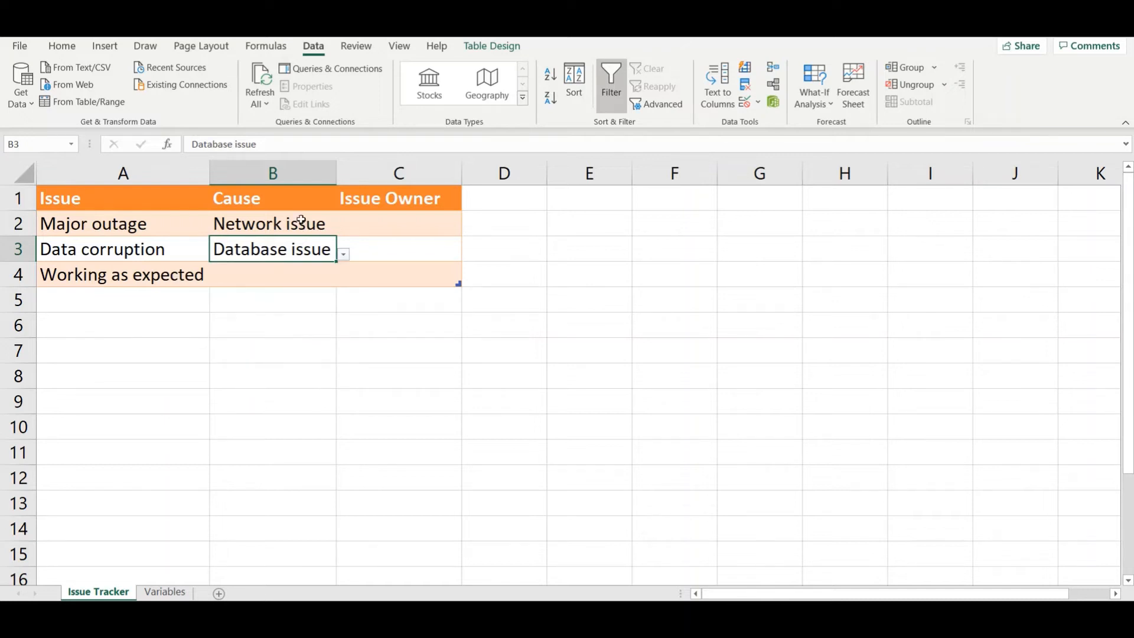
# Step: Add No issue to the cause list in cell A11 on the Variables sheet
pyautogui.click(168, 596)
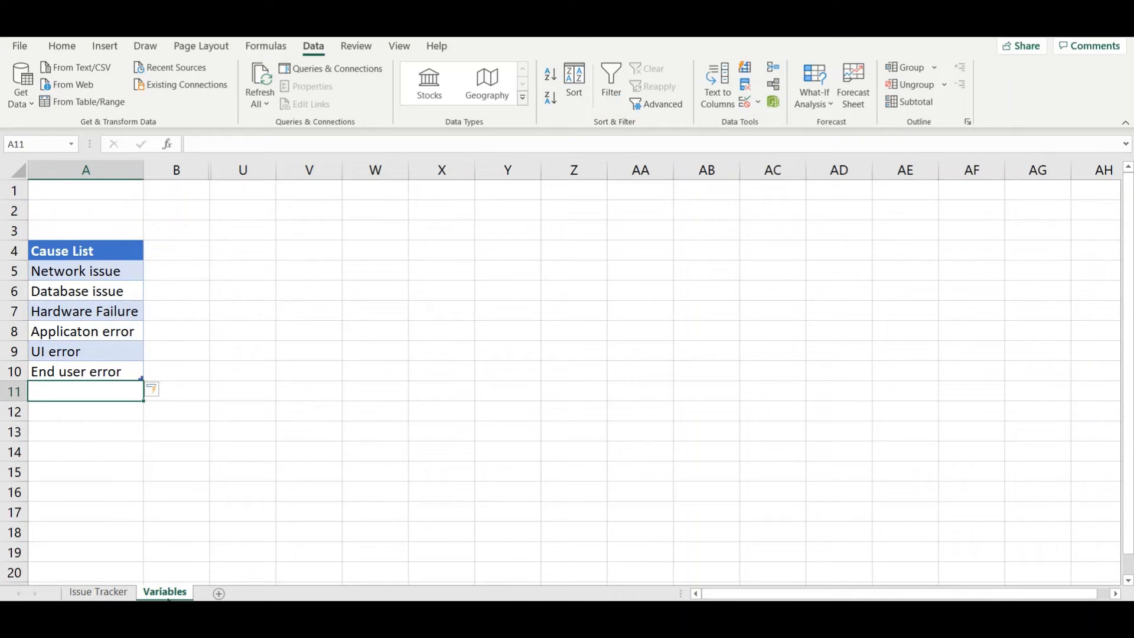
pyautogui.click(86, 272)
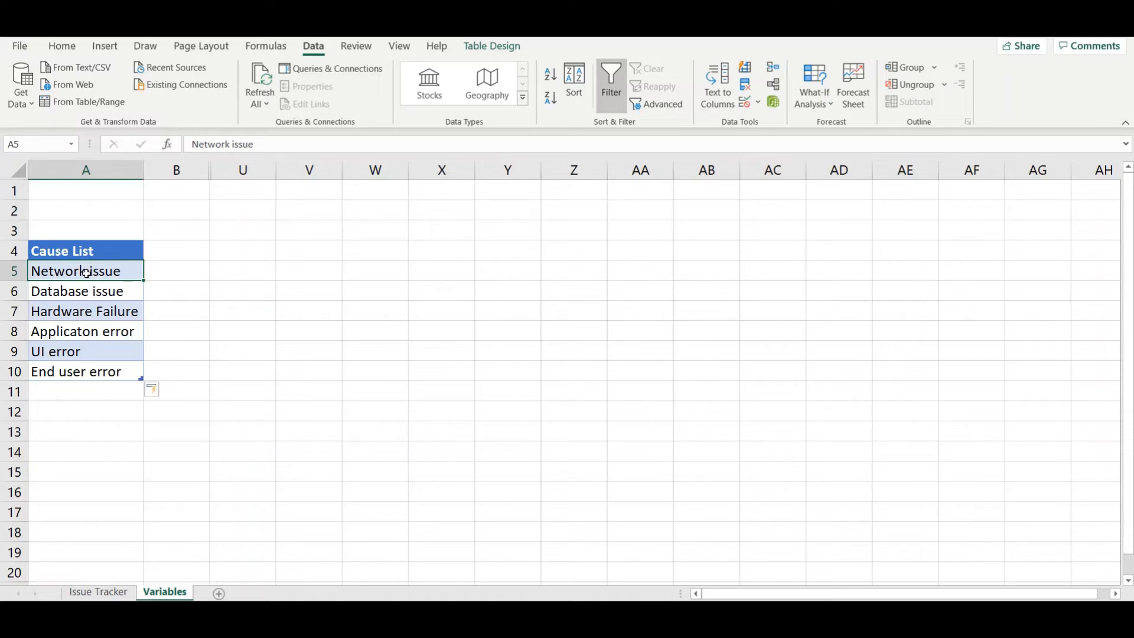
pyautogui.click(75, 369)
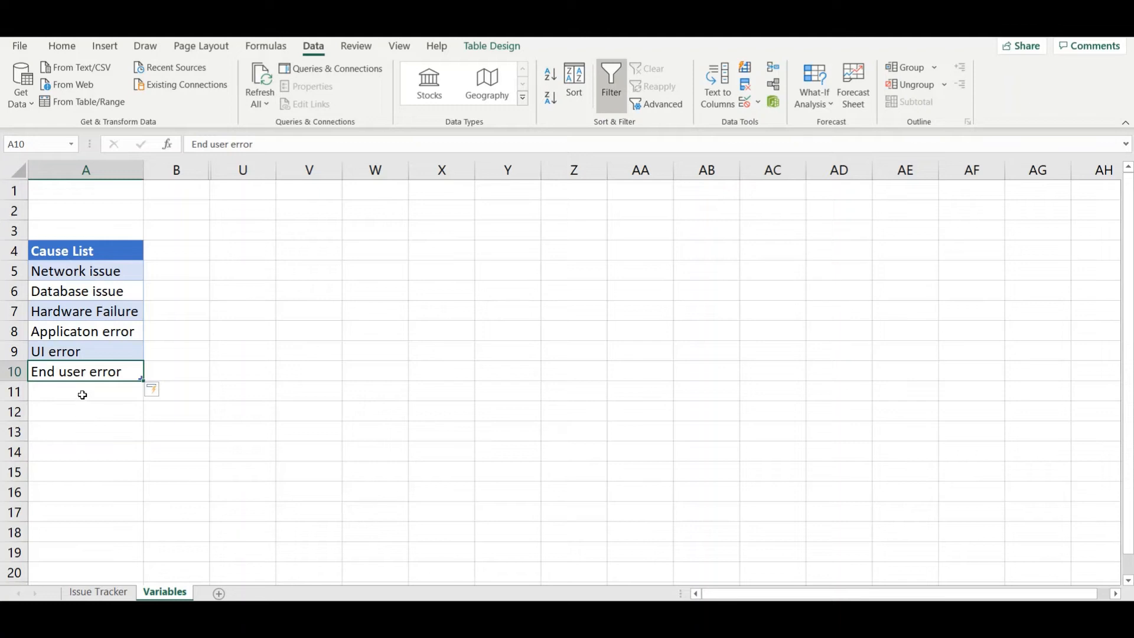
pyautogui.click(82, 394)
pyautogui.write('No')
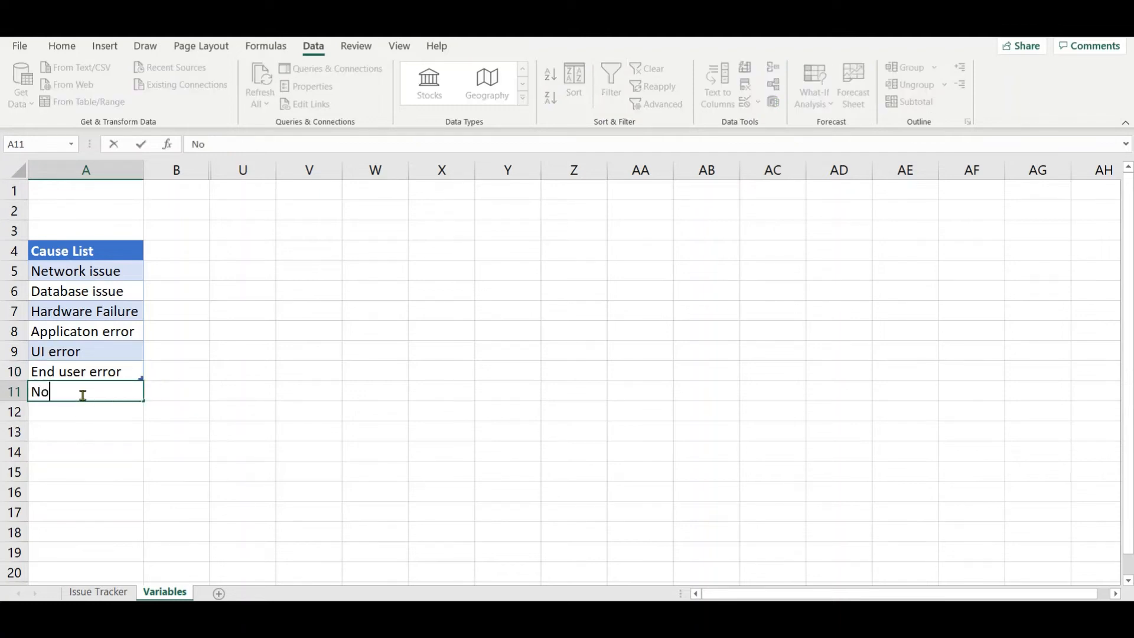
pyautogui.write(' issue')
pyautogui.press('Return')
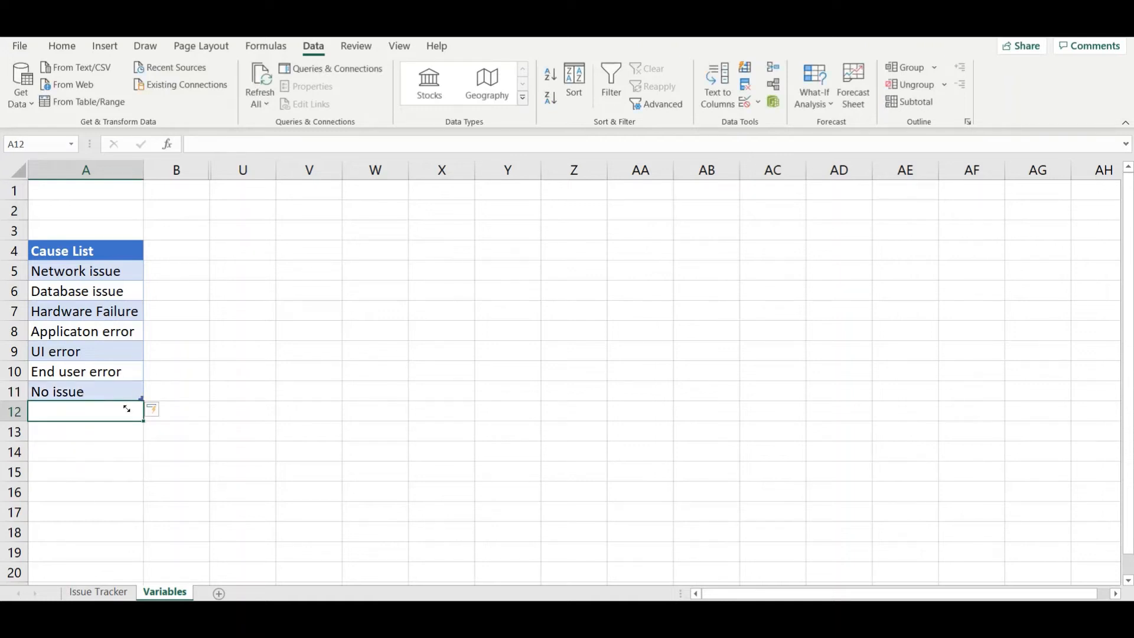
# Step: Check the Cause drop-down options for cell B3 on the Issue Tracker sheet, and return to cell A11 on the Variables sheet
pyautogui.click(98, 592)
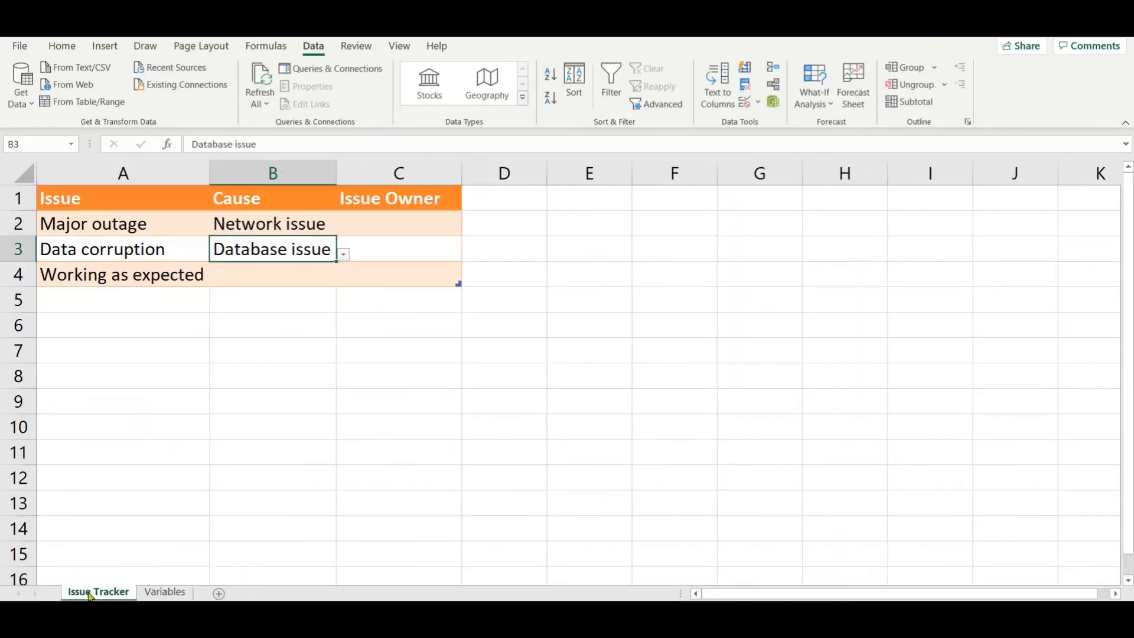
pyautogui.click(343, 254)
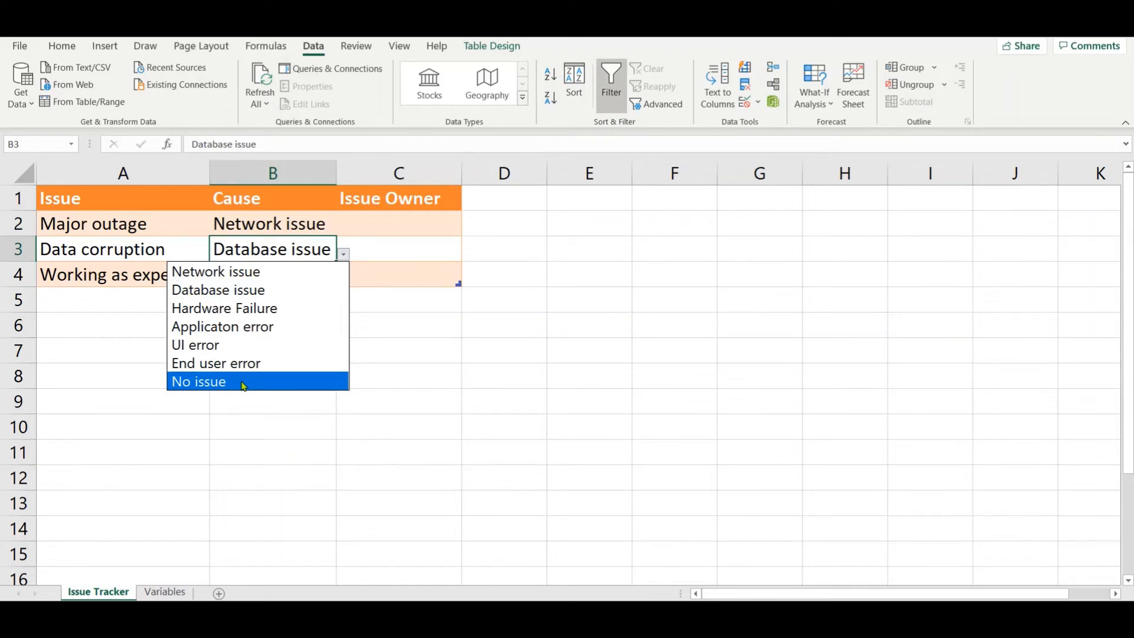
pyautogui.press('Escape')
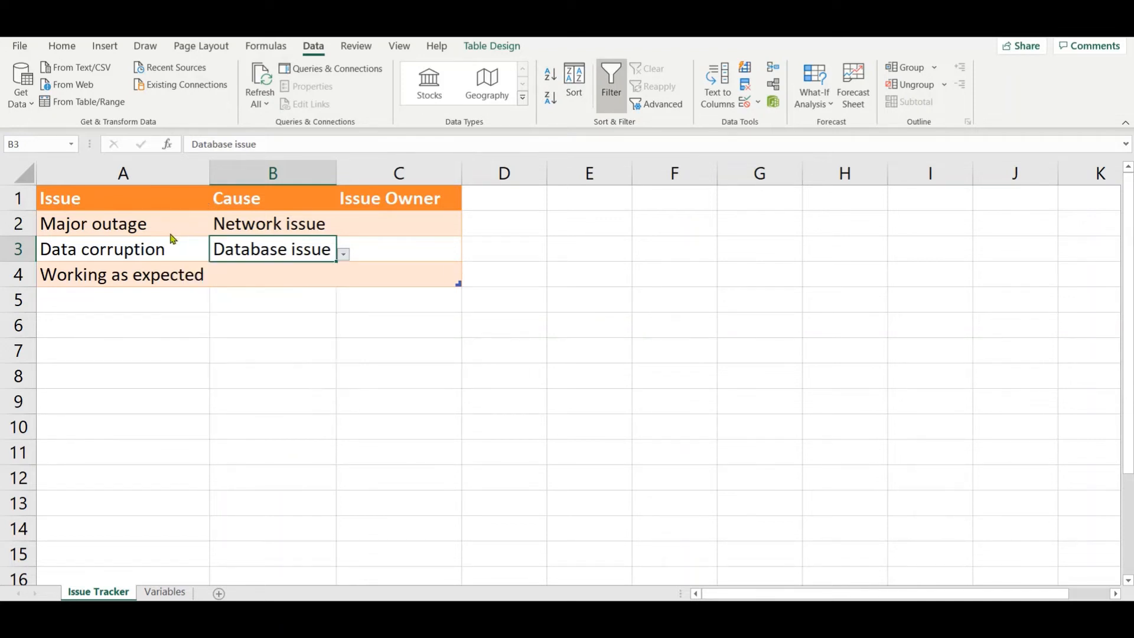
pyautogui.click(164, 591)
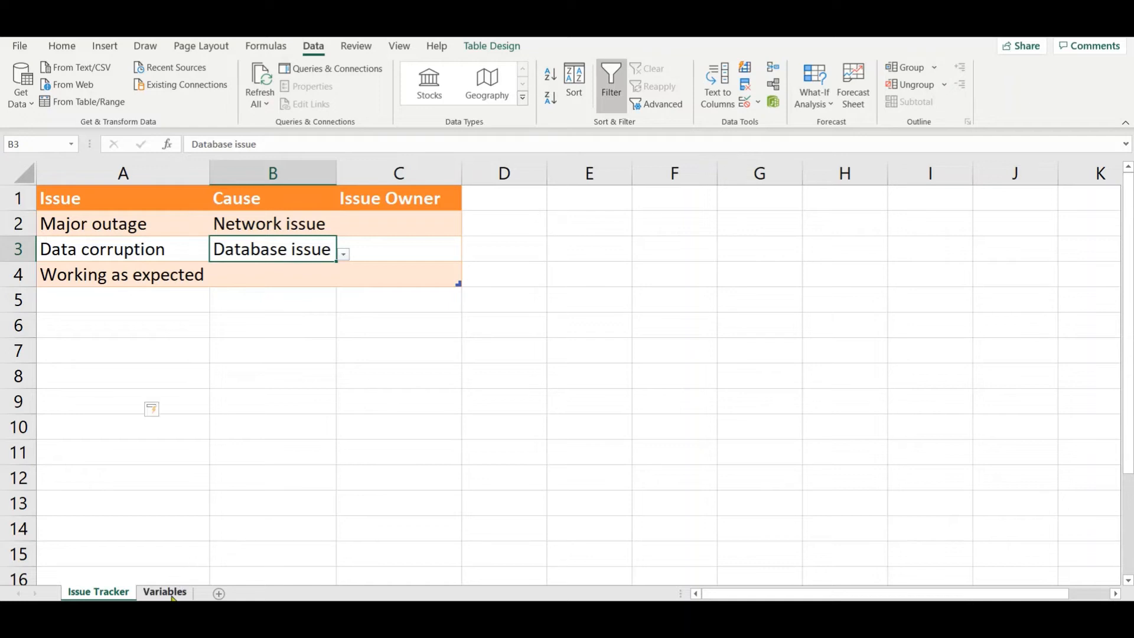
pyautogui.click(92, 390)
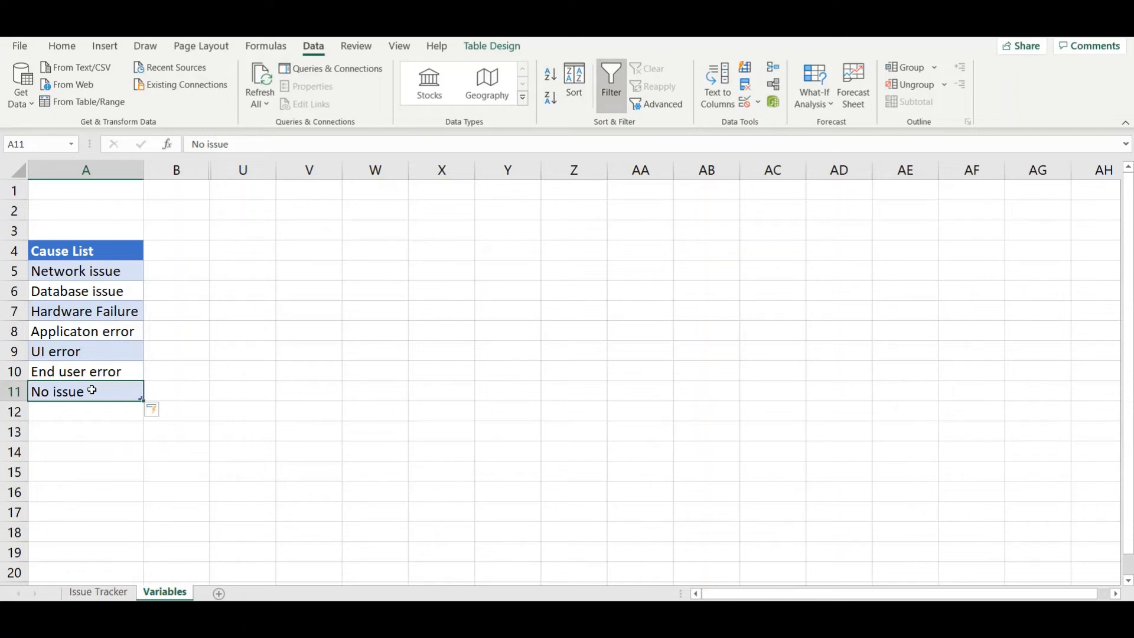
# Step: Review the data validation source for the Cause column on the Issue Tracker sheet, and leave the settings without changing them
pyautogui.click(102, 594)
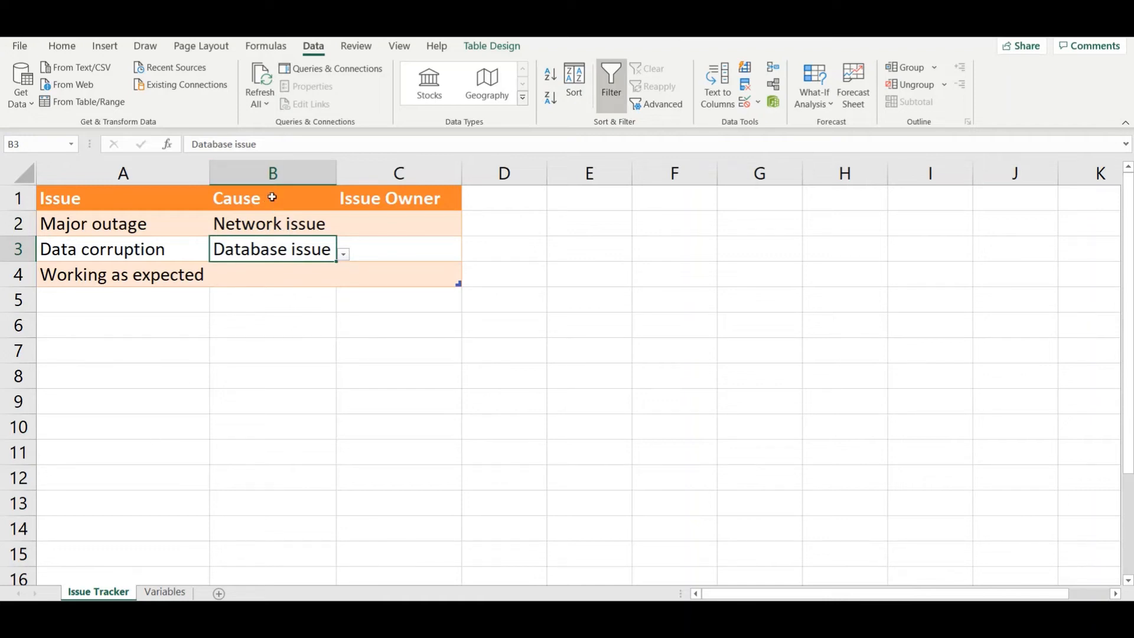
pyautogui.click(273, 187)
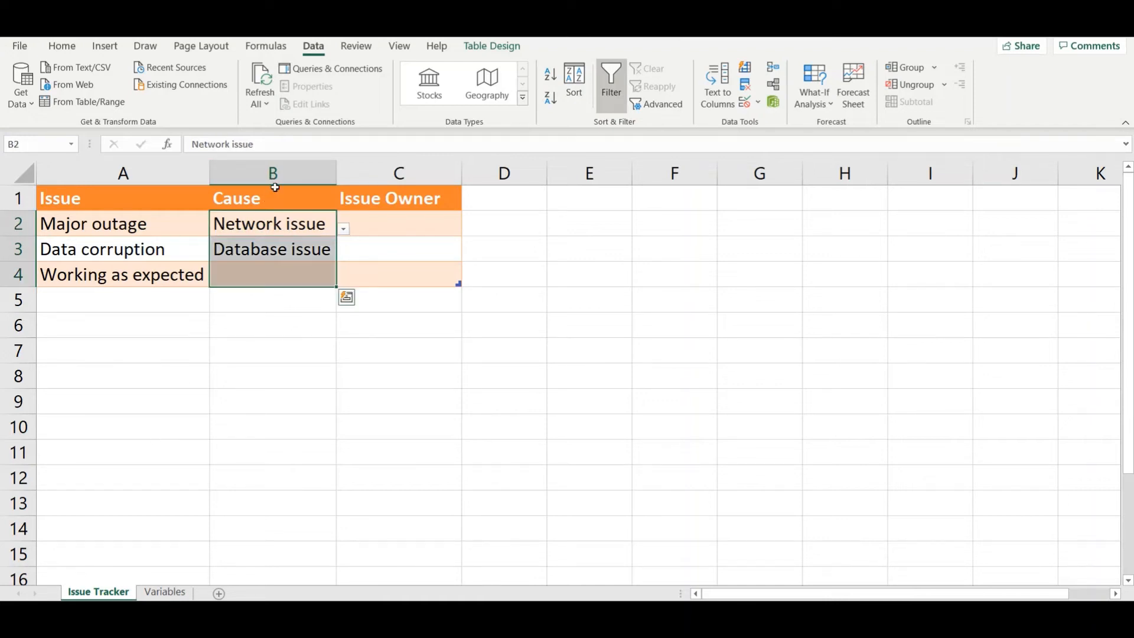
pyautogui.click(759, 103)
pyautogui.click(785, 119)
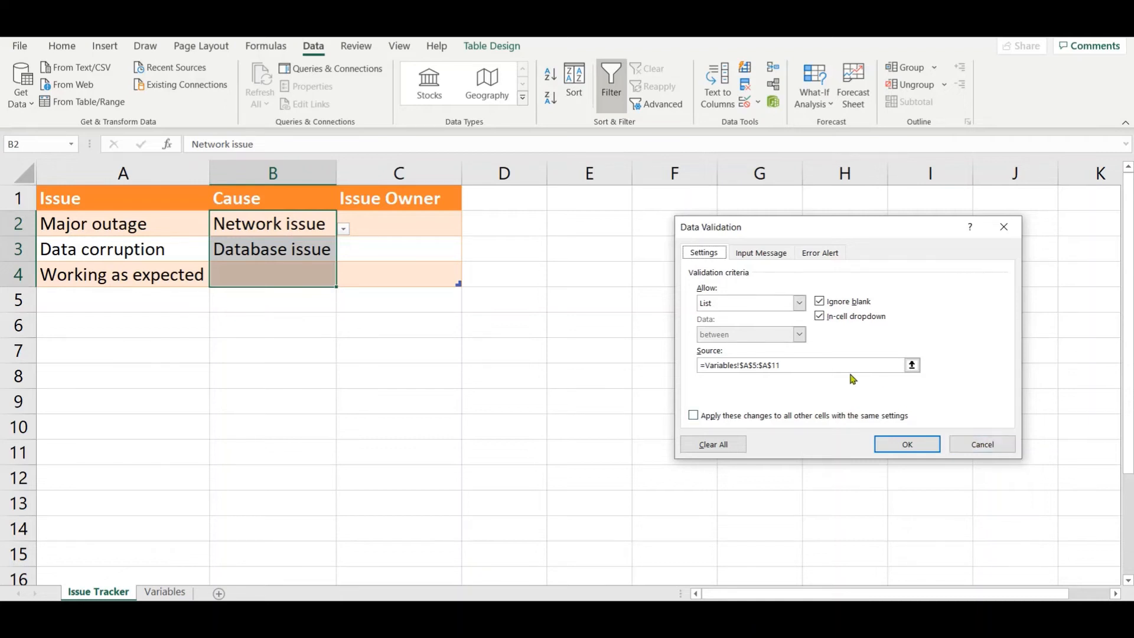
pyautogui.click(993, 449)
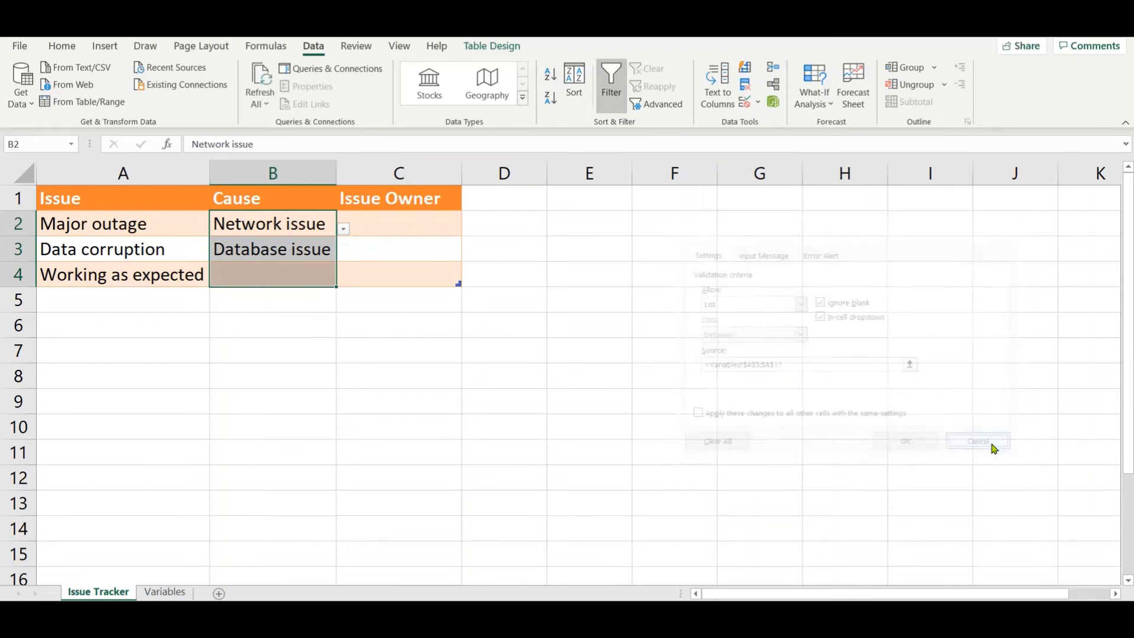
# Step: Start defining a new name on the Variables sheet and name it CausalList
pyautogui.click(168, 593)
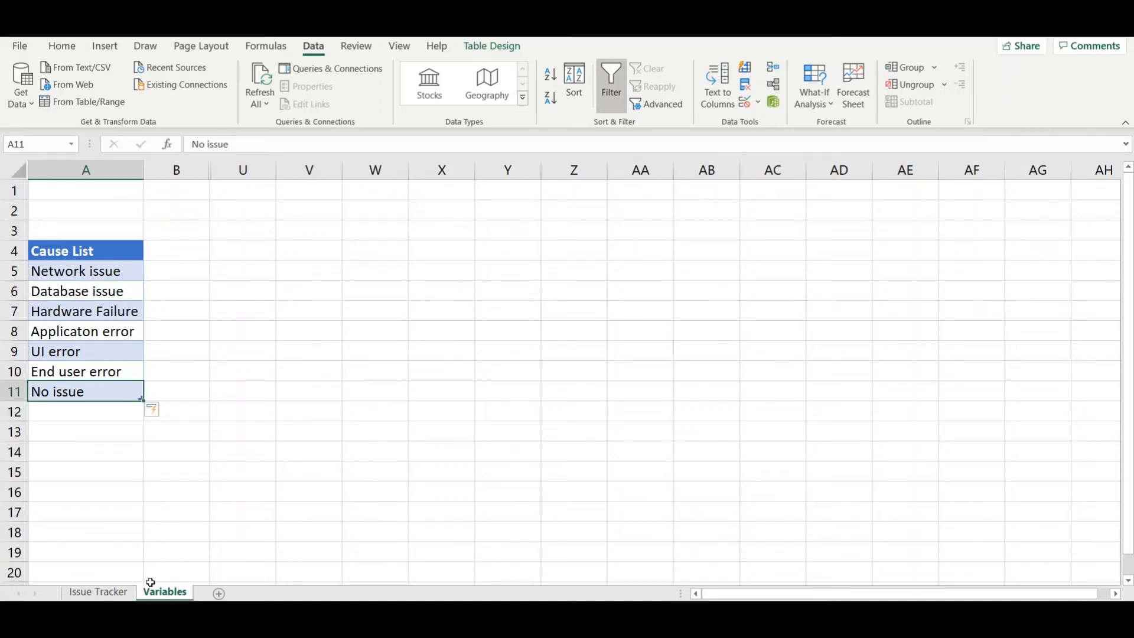
pyautogui.click(263, 51)
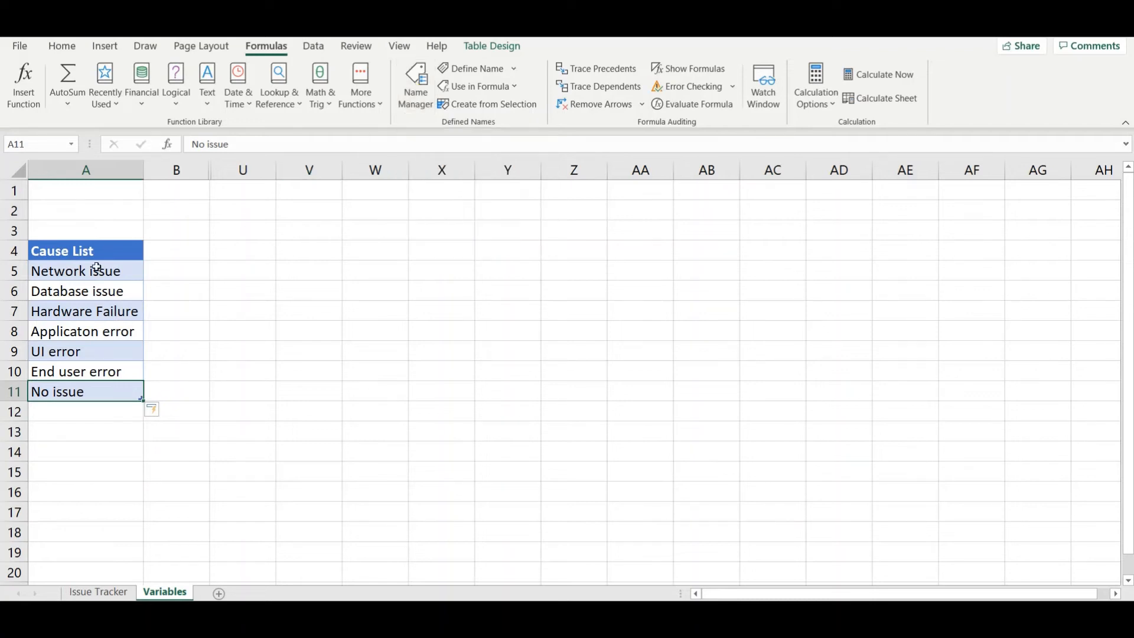
pyautogui.click(452, 77)
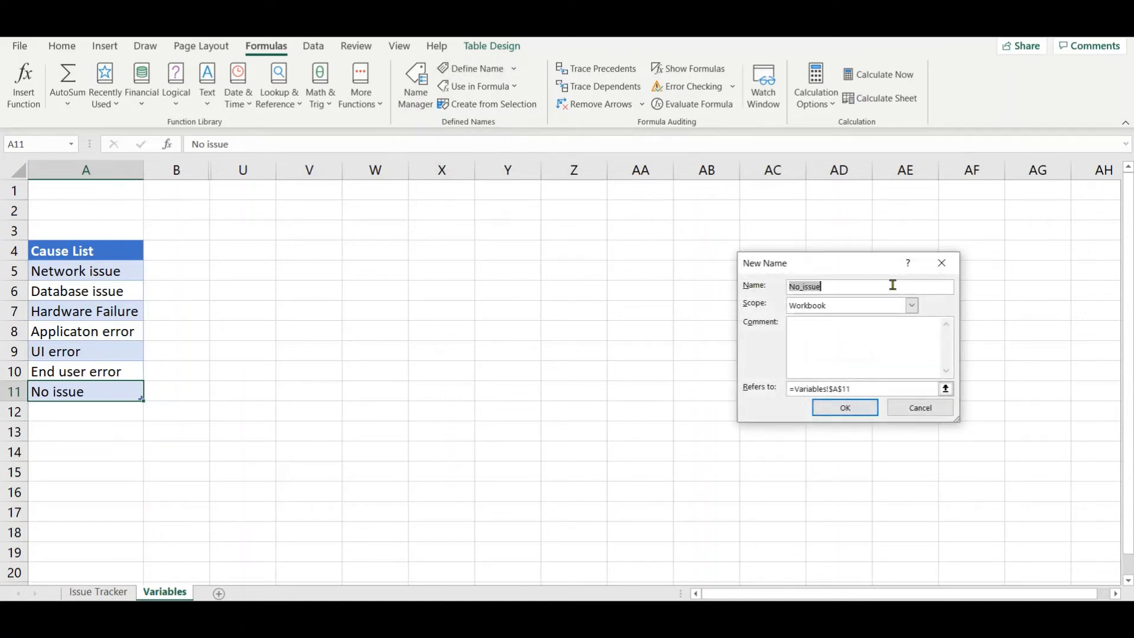
pyautogui.write('CausealList')
# Step: Make the CausalList name refer to the cause entries in A5:A11, keep its scope as Workbook, and create it
pyautogui.moveTo(861, 388); pyautogui.dragTo(788, 388)
pyautogui.press('BackSpace')
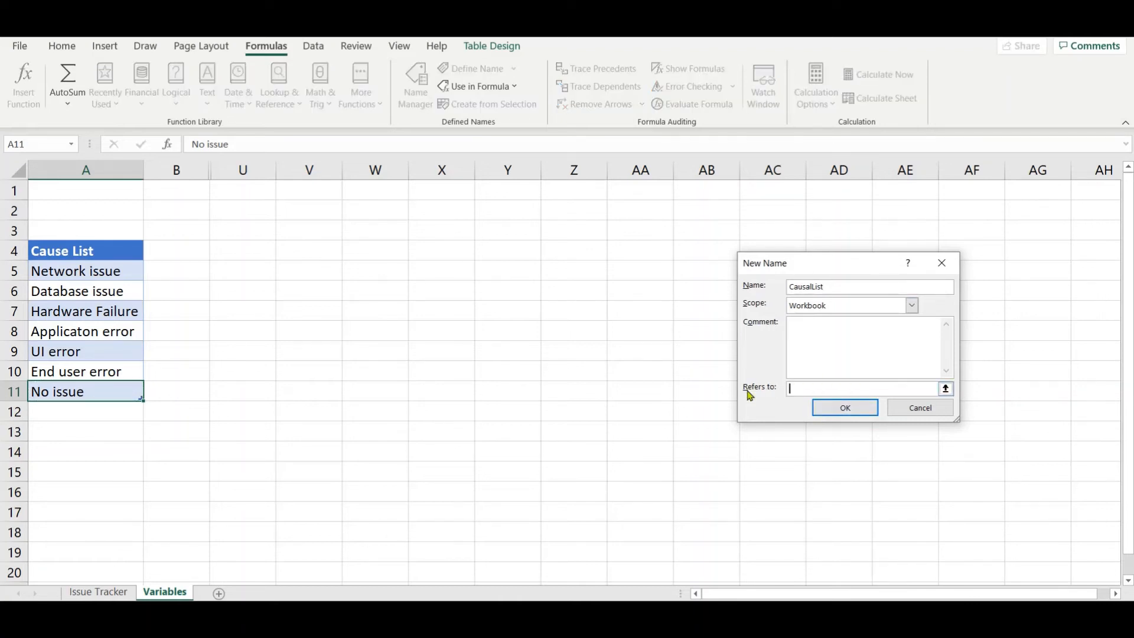
pyautogui.moveTo(89, 275); pyautogui.dragTo(88, 389)
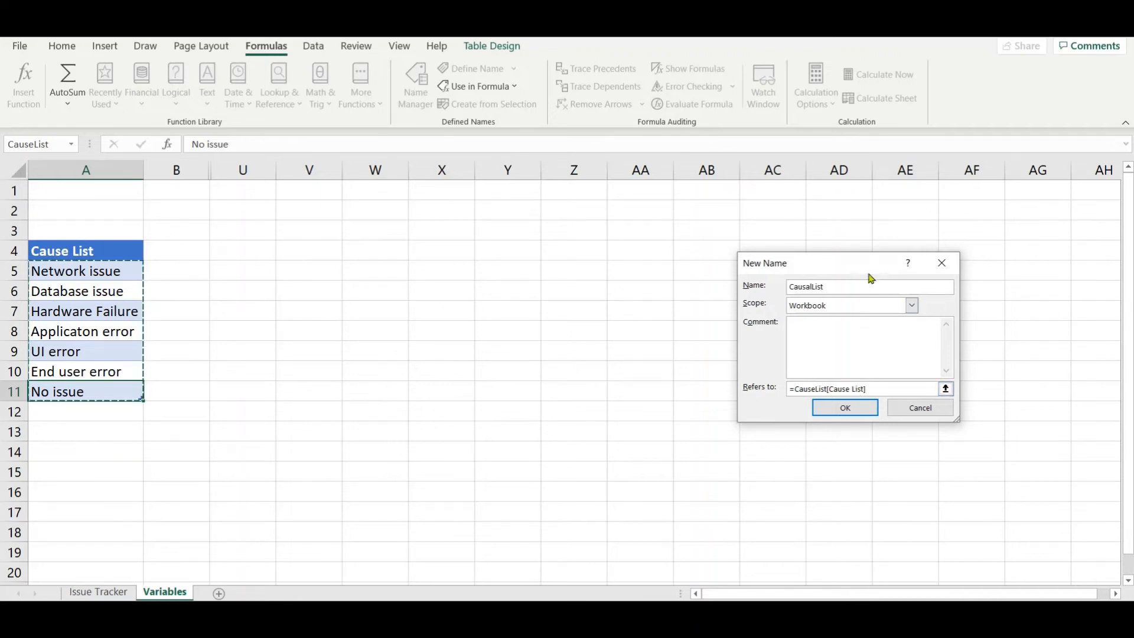
pyautogui.click(850, 304)
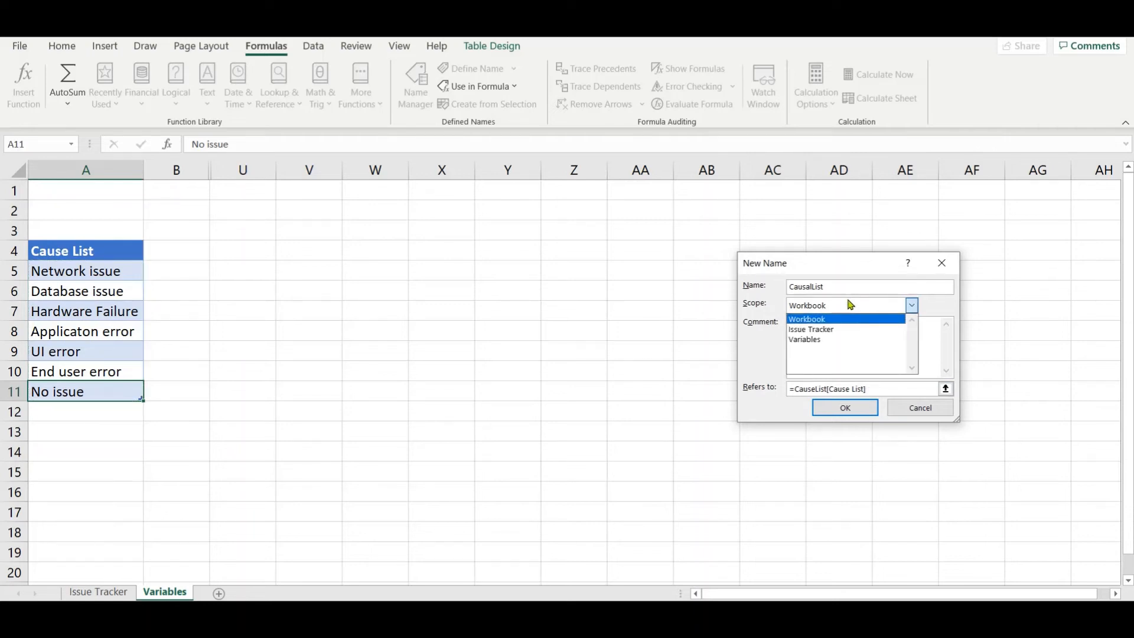
pyautogui.click(850, 304)
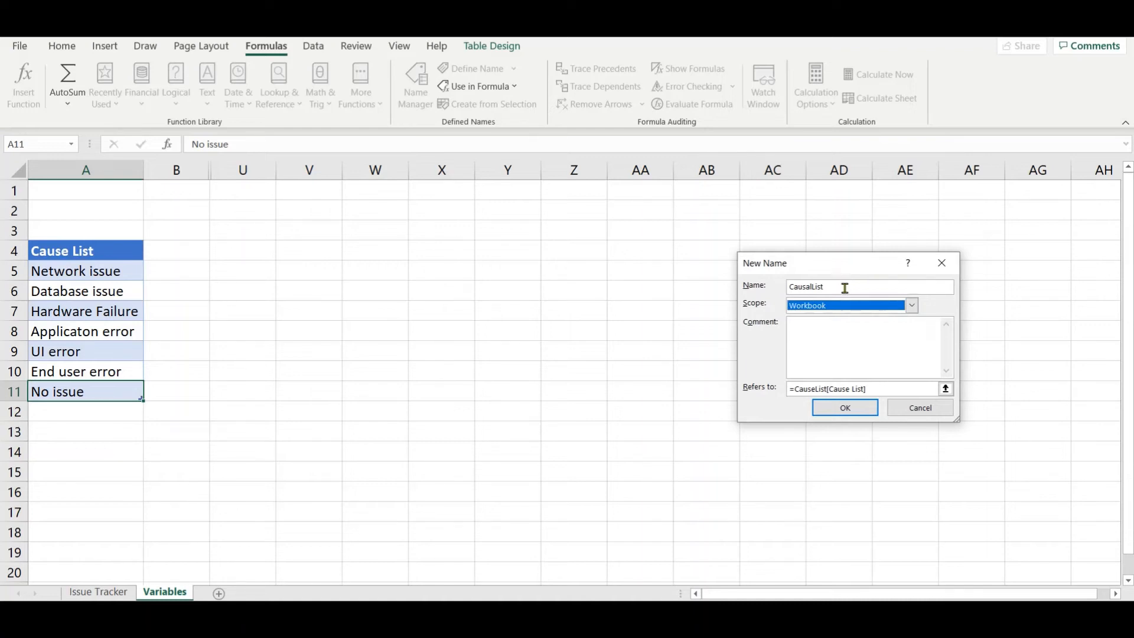
pyautogui.click(845, 287)
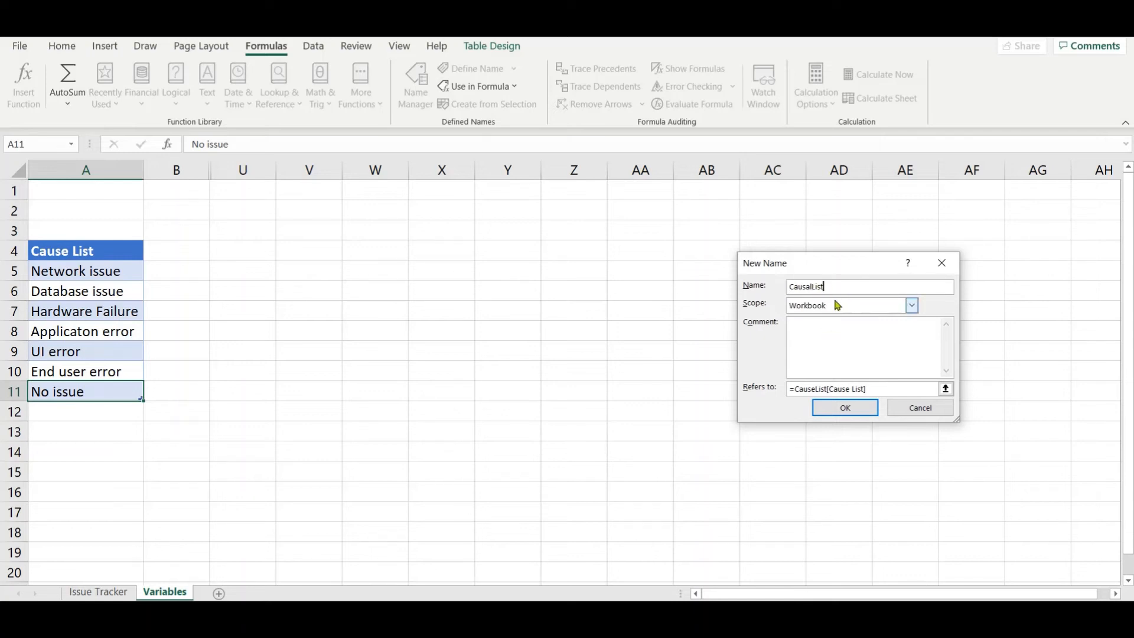
pyautogui.click(857, 412)
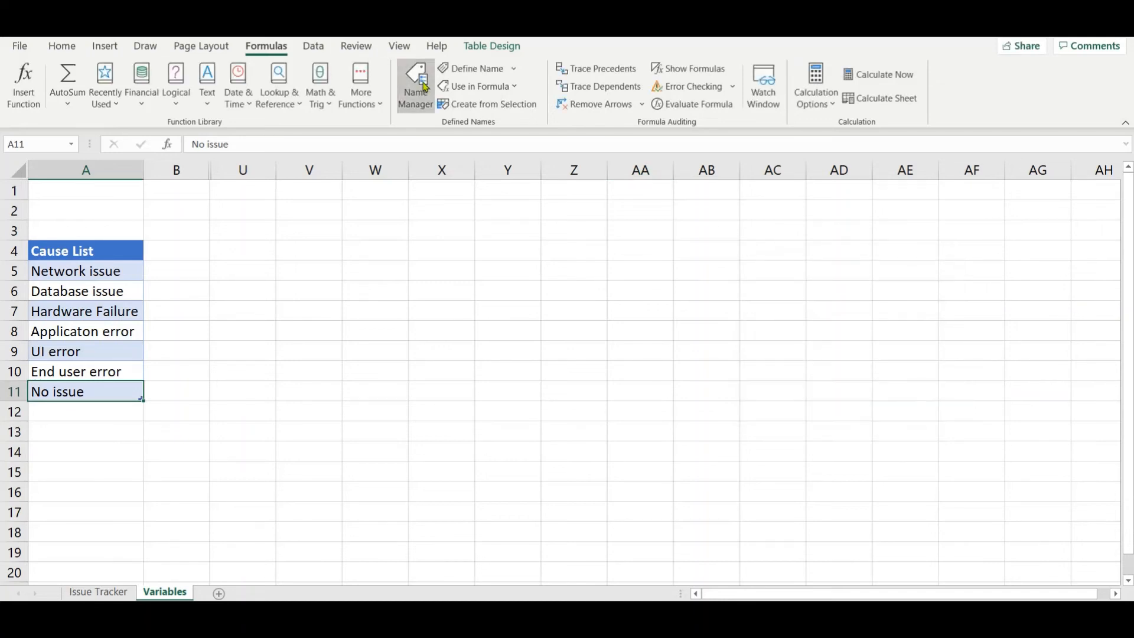
# Step: Compare the CausalList defined name with the CauseList table and the Architects name in the Name Manager
pyautogui.click(425, 87)
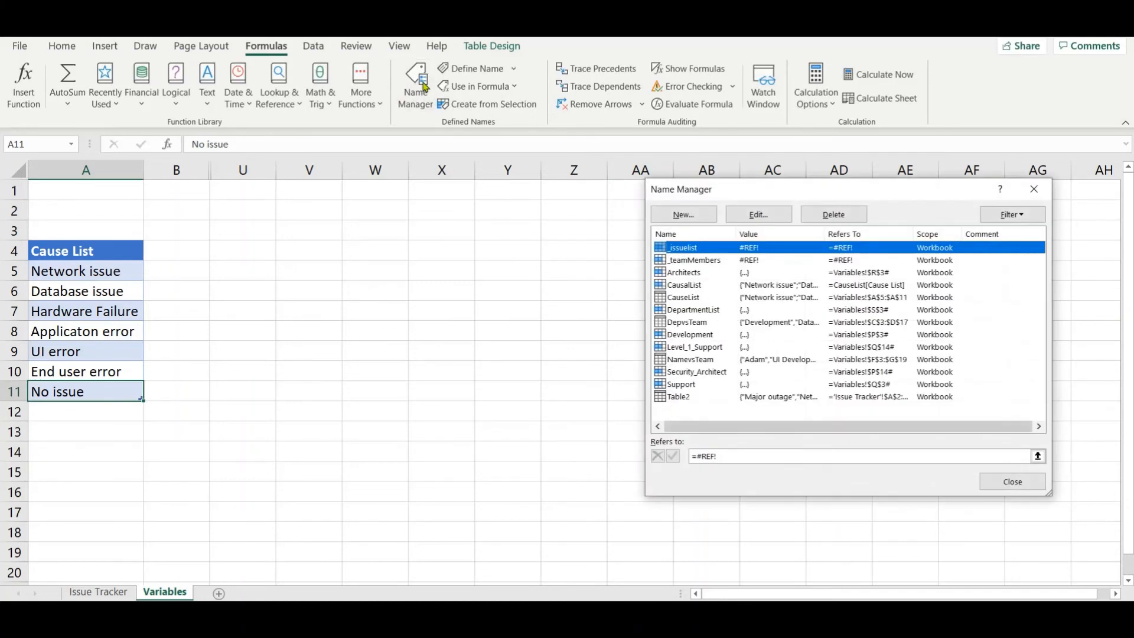
pyautogui.click(697, 289)
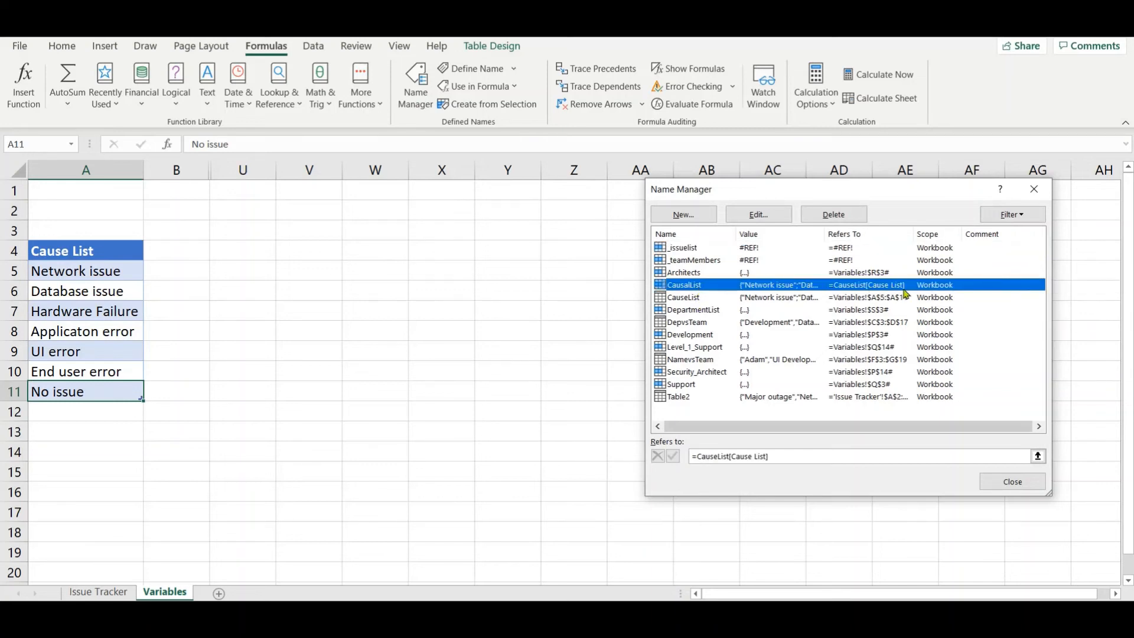
pyautogui.click(689, 297)
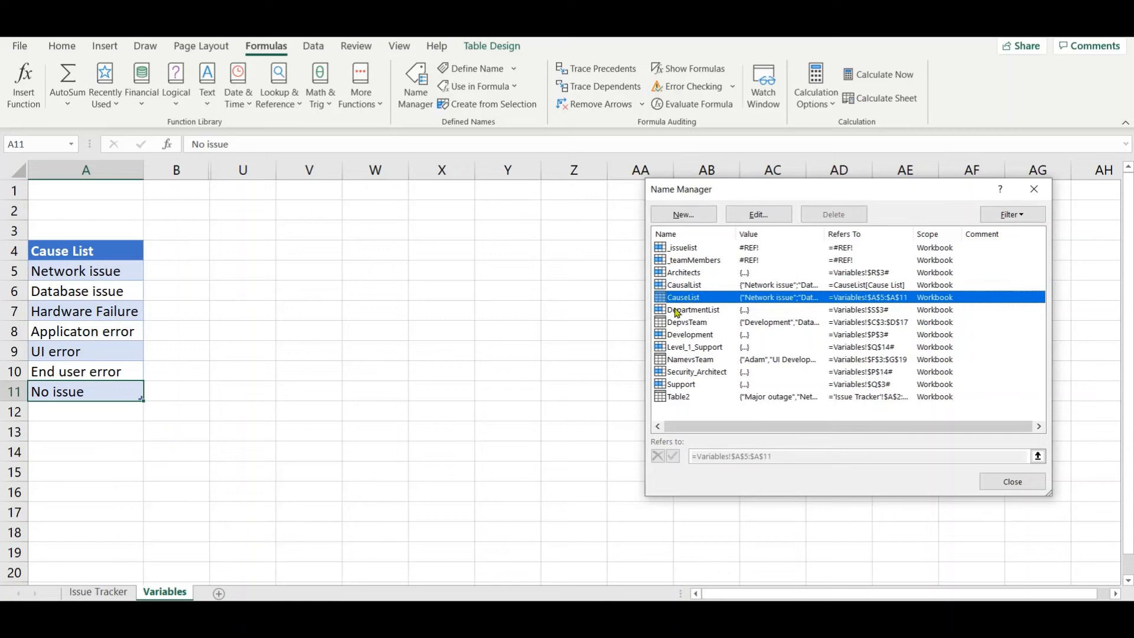
pyautogui.click(682, 272)
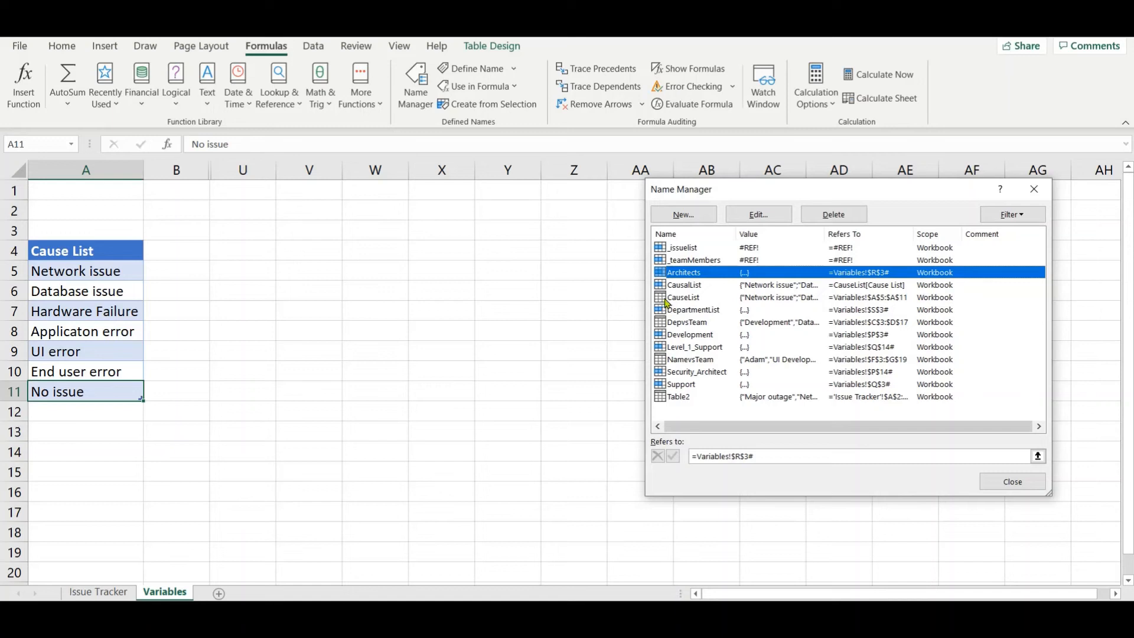
pyautogui.click(696, 299)
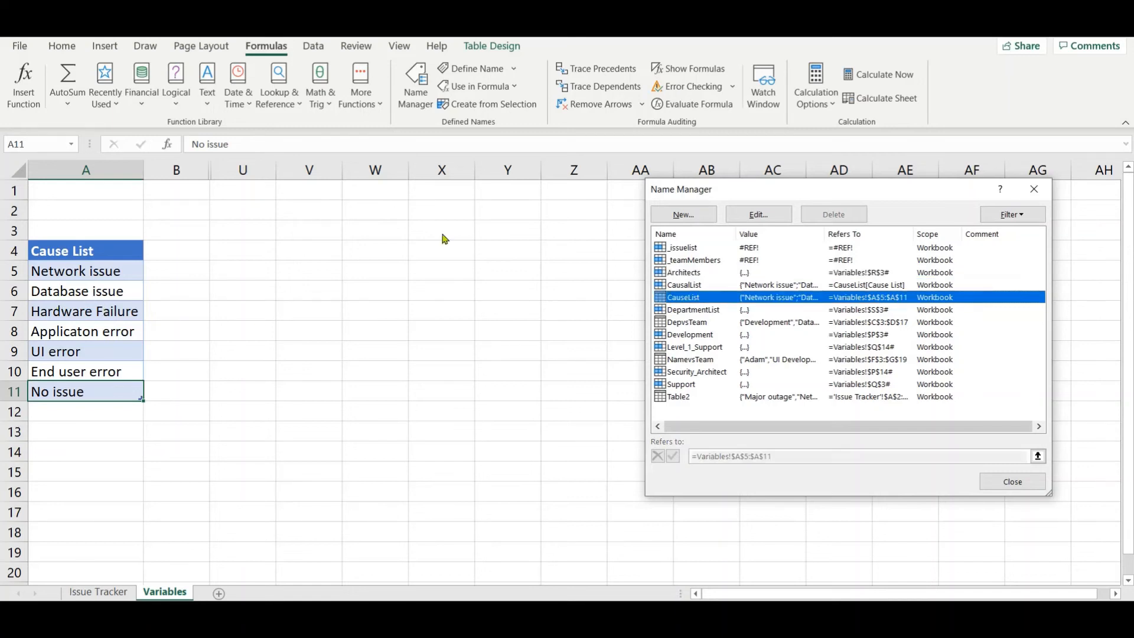
# Step: Check what the CausalList defined name refers to in the Name Manager, and leave it as it is
pyautogui.click(682, 287)
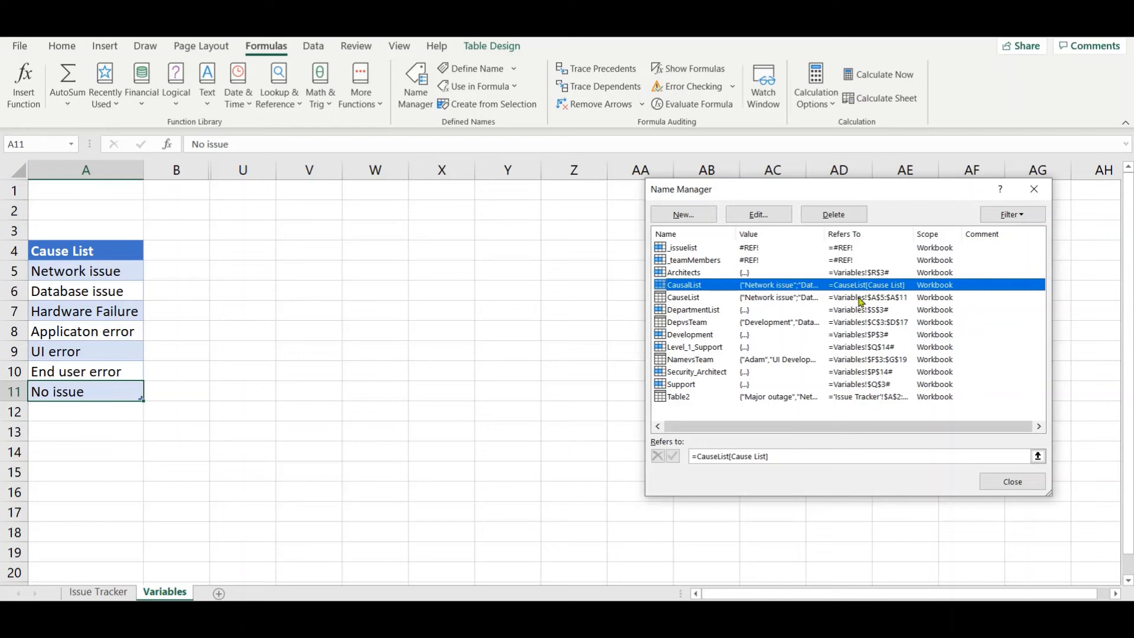
pyautogui.click(1021, 480)
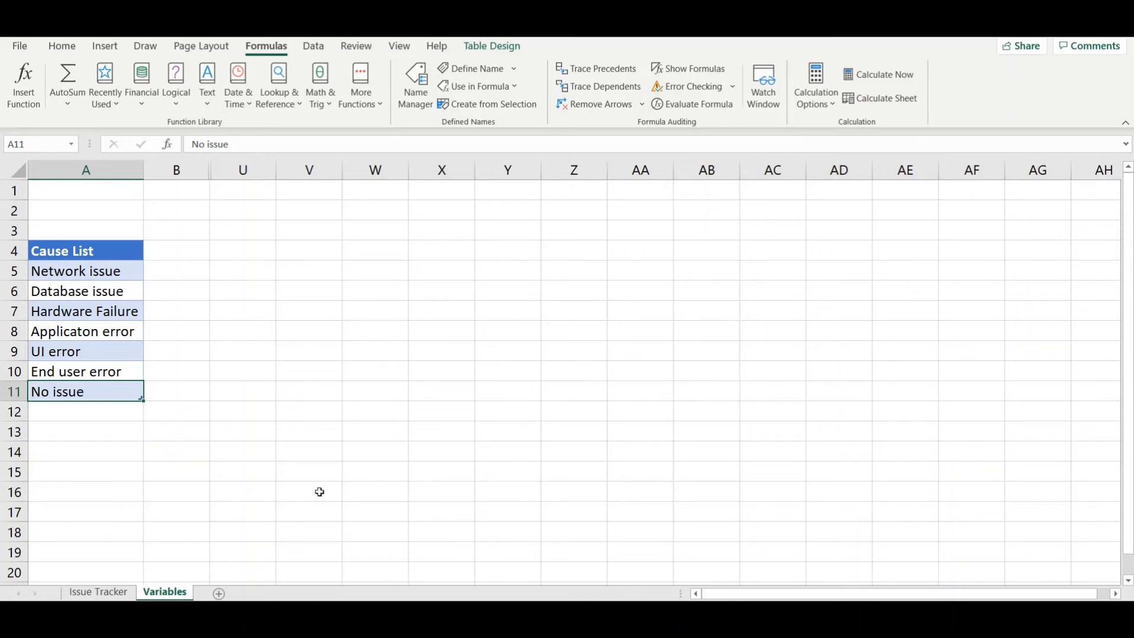
# Step: Select the Cause column's data cells B2:B4 on the Issue Tracker sheet in preparation for editing their data validation
pyautogui.click(112, 591)
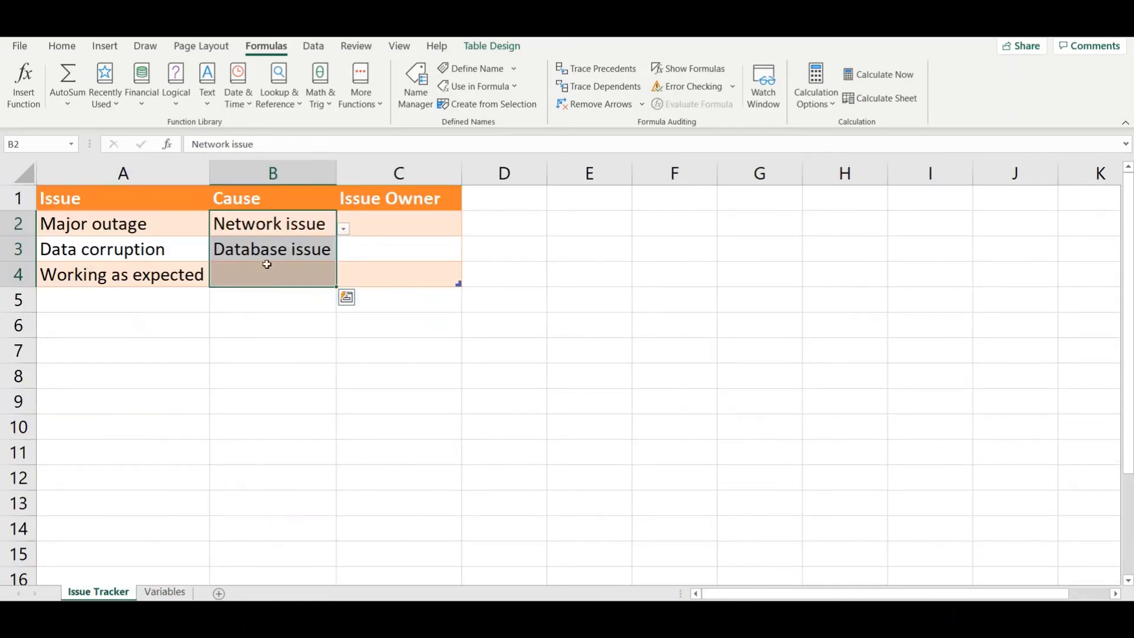
pyautogui.click(313, 226)
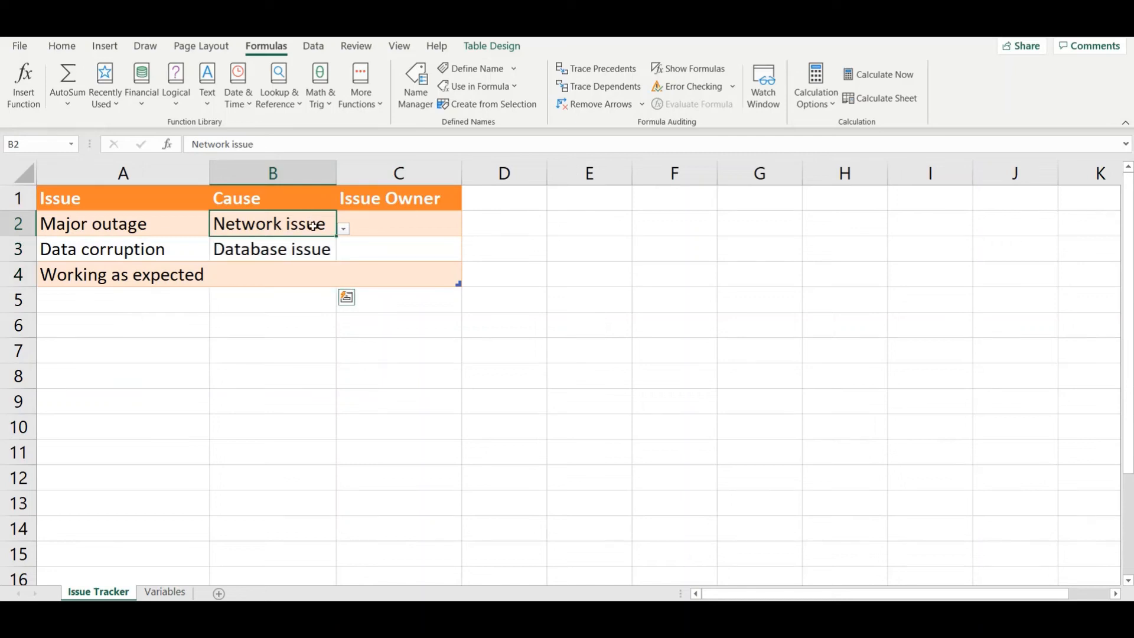
pyautogui.click(289, 189)
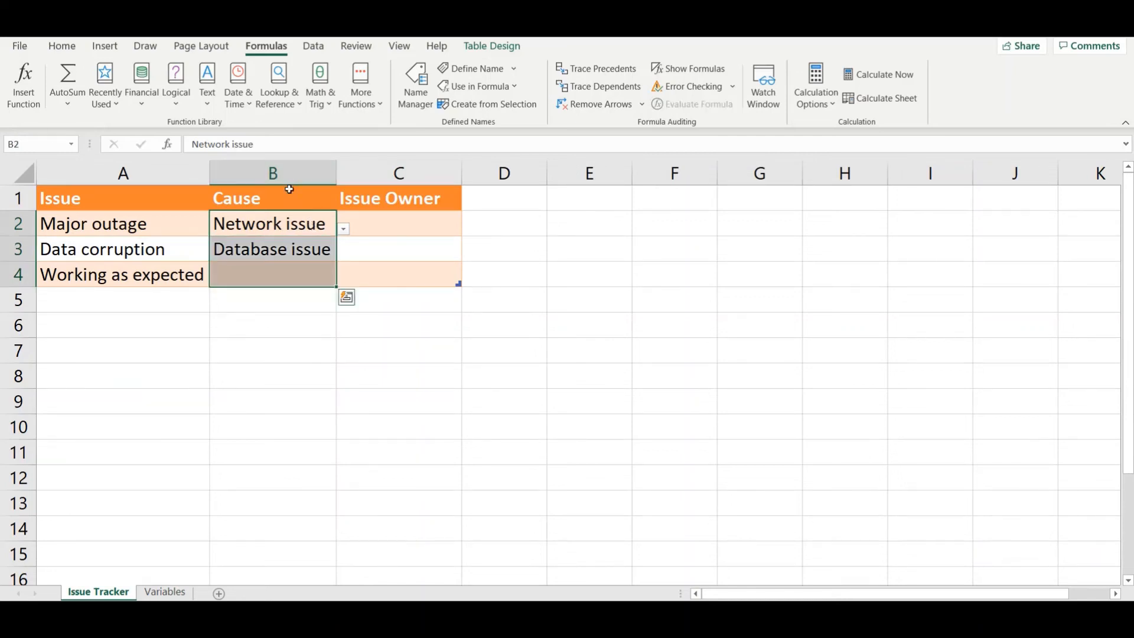
pyautogui.click(313, 46)
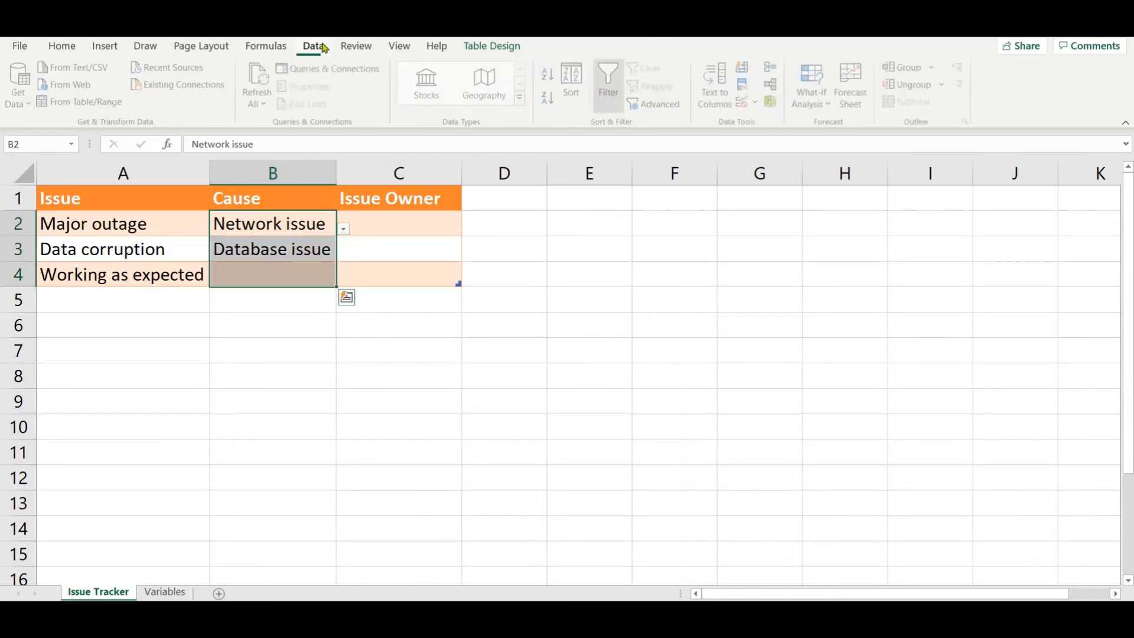
pyautogui.click(750, 102)
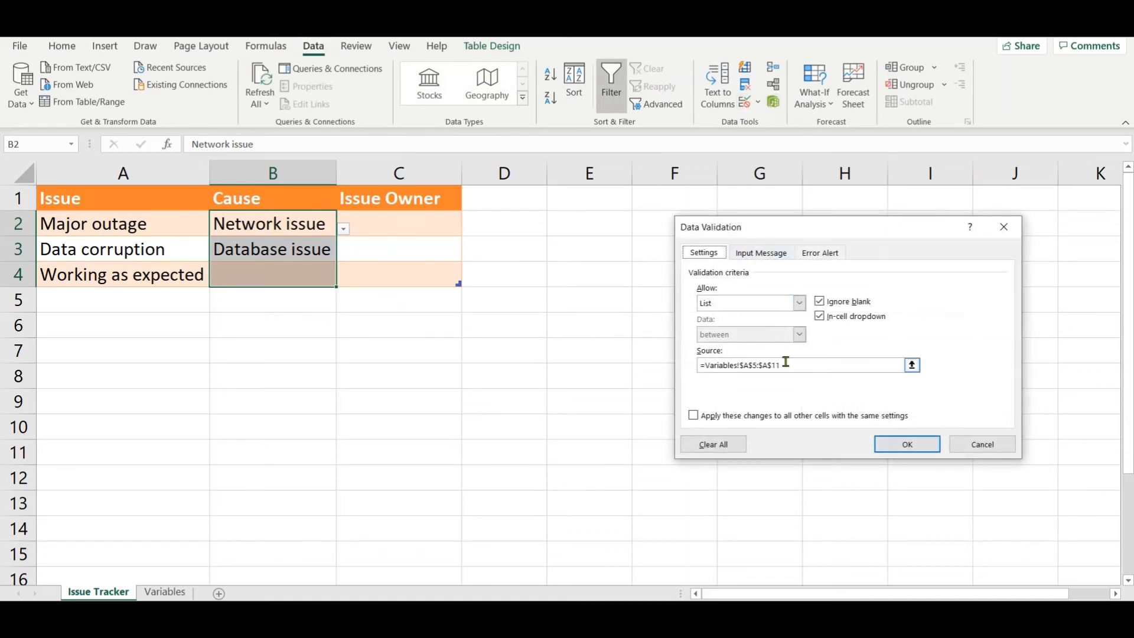
pyautogui.click(787, 362)
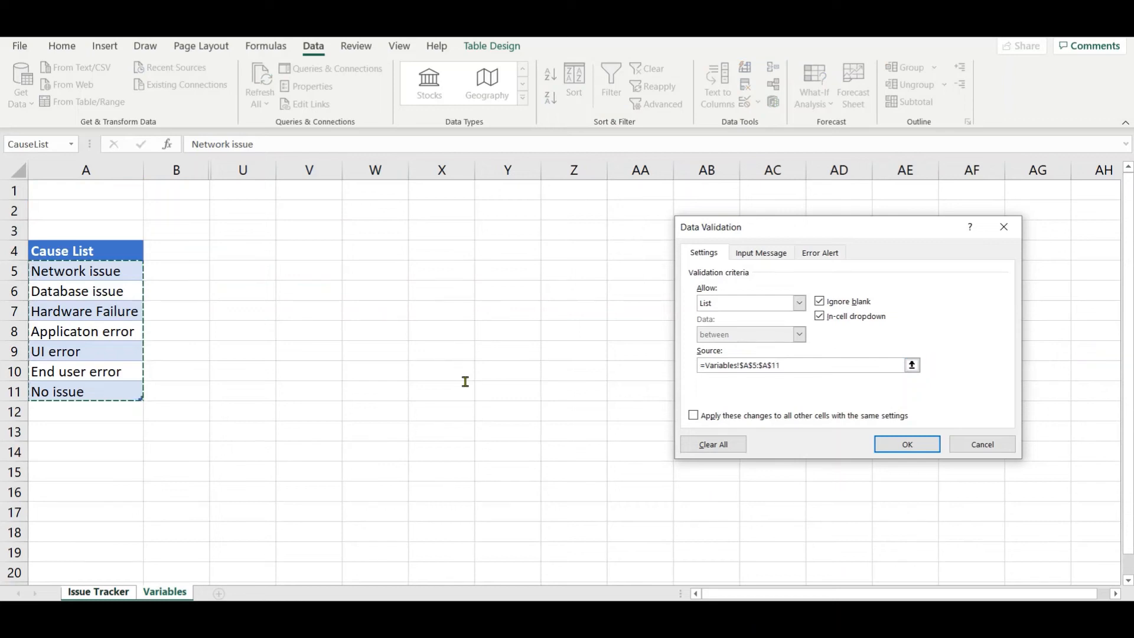
pyautogui.press('BackSpace')
pyautogui.press('BackSpace')
pyautogui.press('BackSpace')
pyautogui.press('BackSpace')
pyautogui.press('BackSpace')
pyautogui.press('BackSpace')
pyautogui.press('BackSpace')
pyautogui.press('BackSpace')
pyautogui.press('BackSpace')
pyautogui.press('BackSpace')
pyautogui.press('BackSpace')
pyautogui.press('BackSpace')
pyautogui.press('BackSpace')
pyautogui.press('BackSpace')
pyautogui.press('BackSpace')
pyautogui.press('BackSpace')
pyautogui.press('BackSpace')
pyautogui.press('BackSpace')
pyautogui.press('BackSpace')
pyautogui.press('BackSpace')
pyautogui.press('BackSpace')
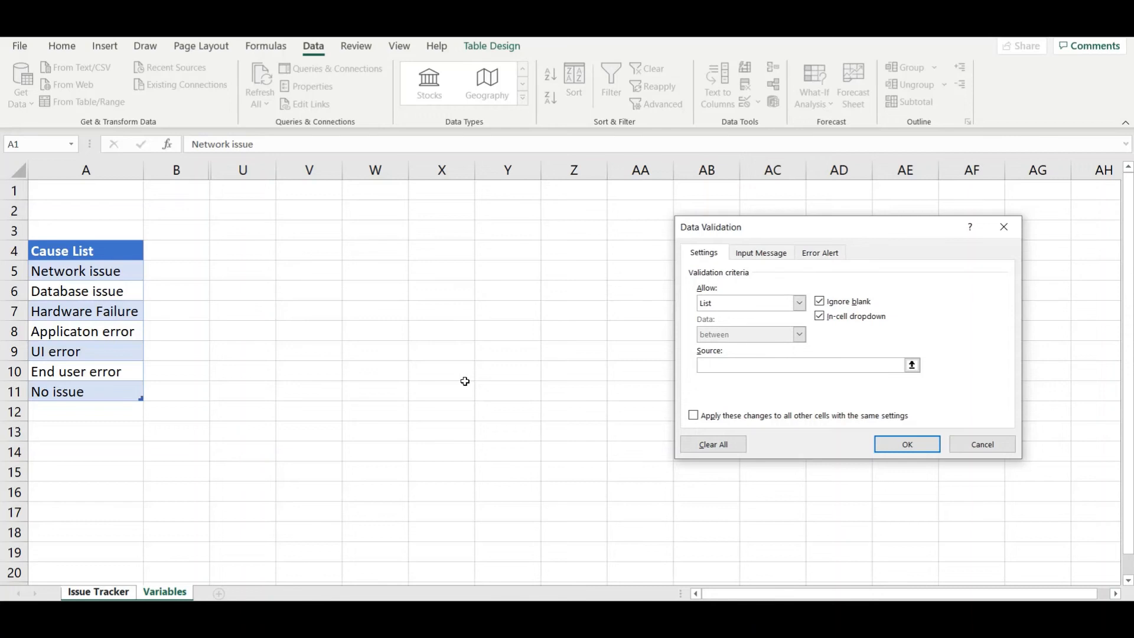
pyautogui.press('F3')
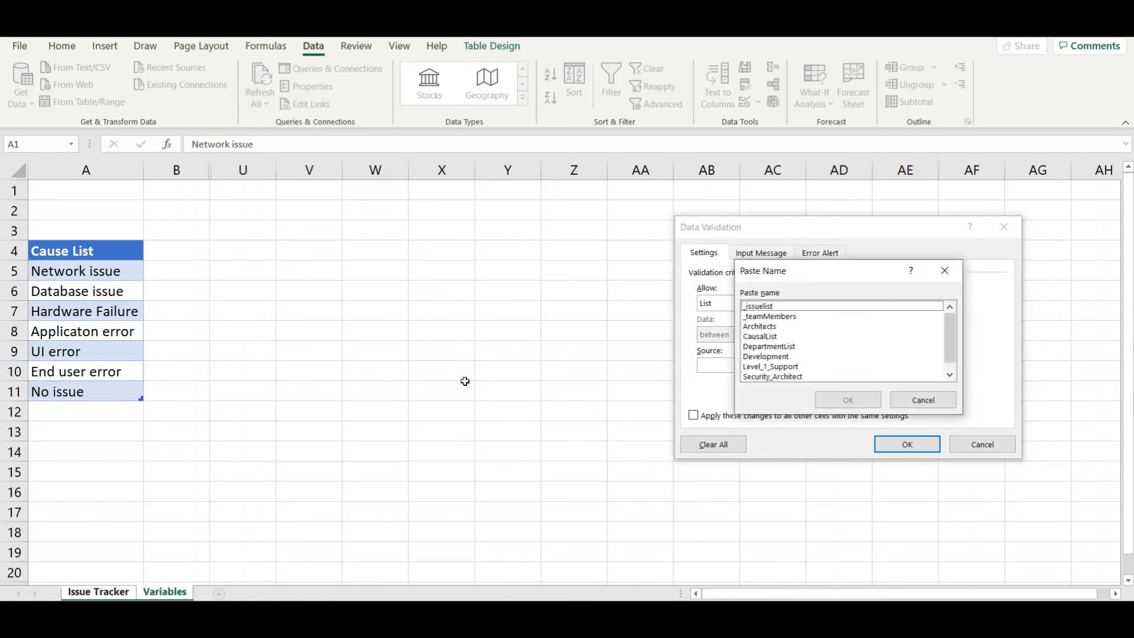
pyautogui.press('Escape')
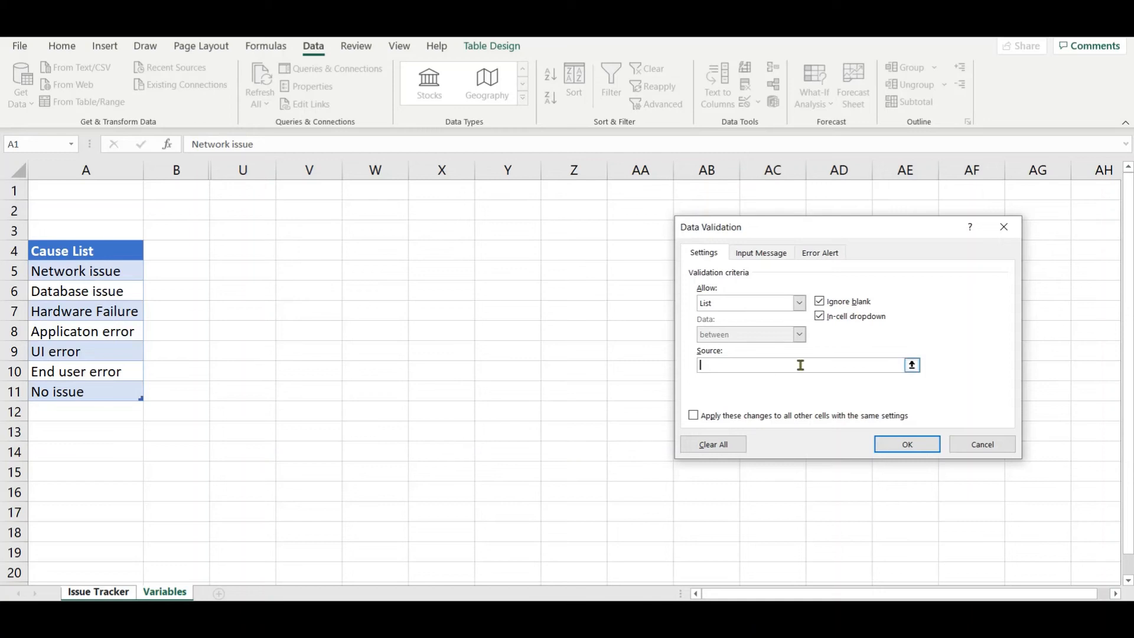
pyautogui.press('XF86AudioRaiseVolume')
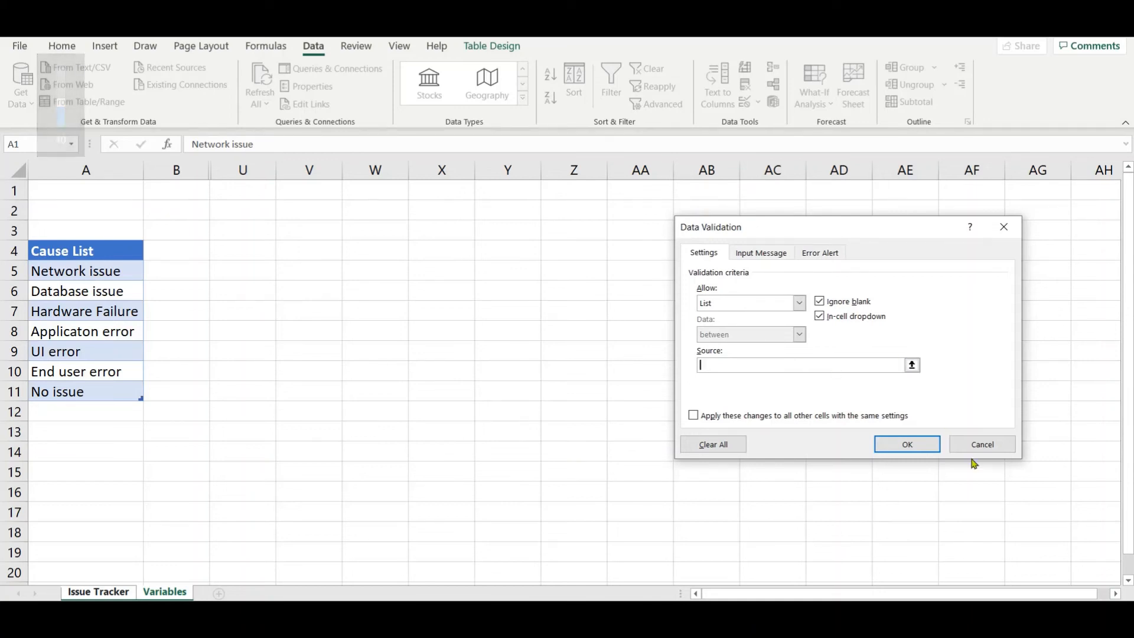
pyautogui.click(975, 448)
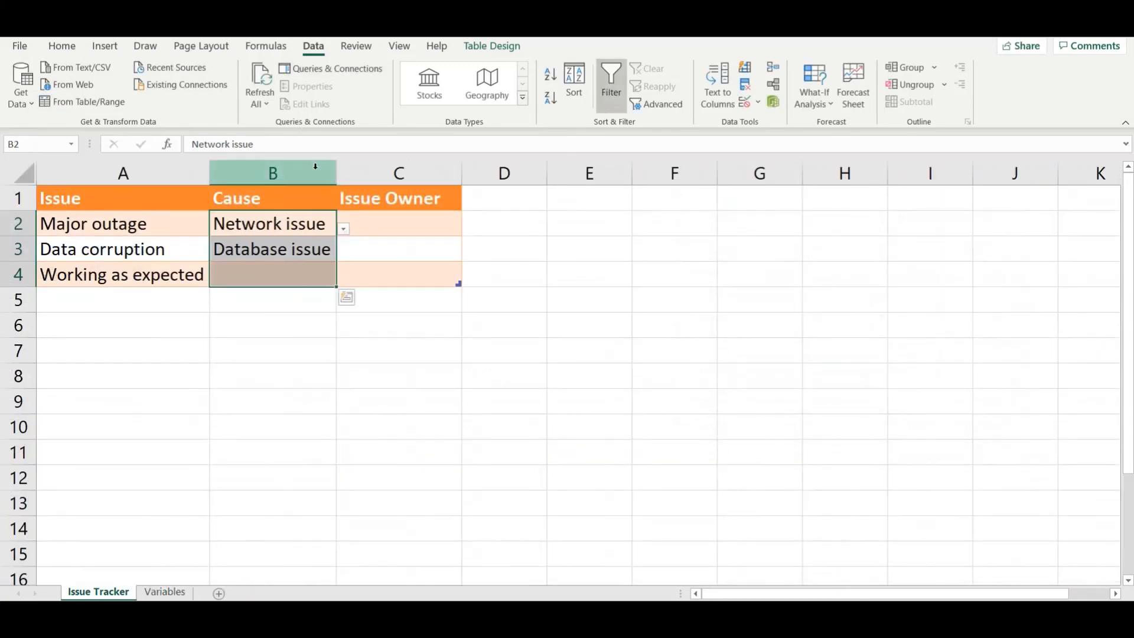
# Step: Replace the list source in the Cause cells' data validation with the defined name CausalList and apply it
pyautogui.click(748, 103)
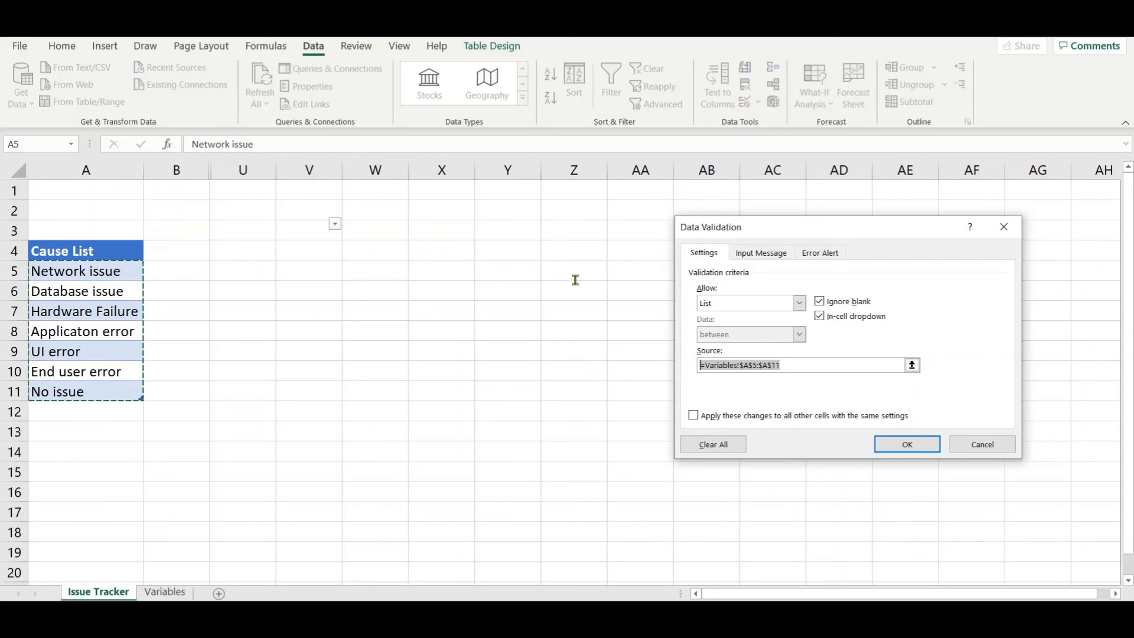
pyautogui.press('BackSpace')
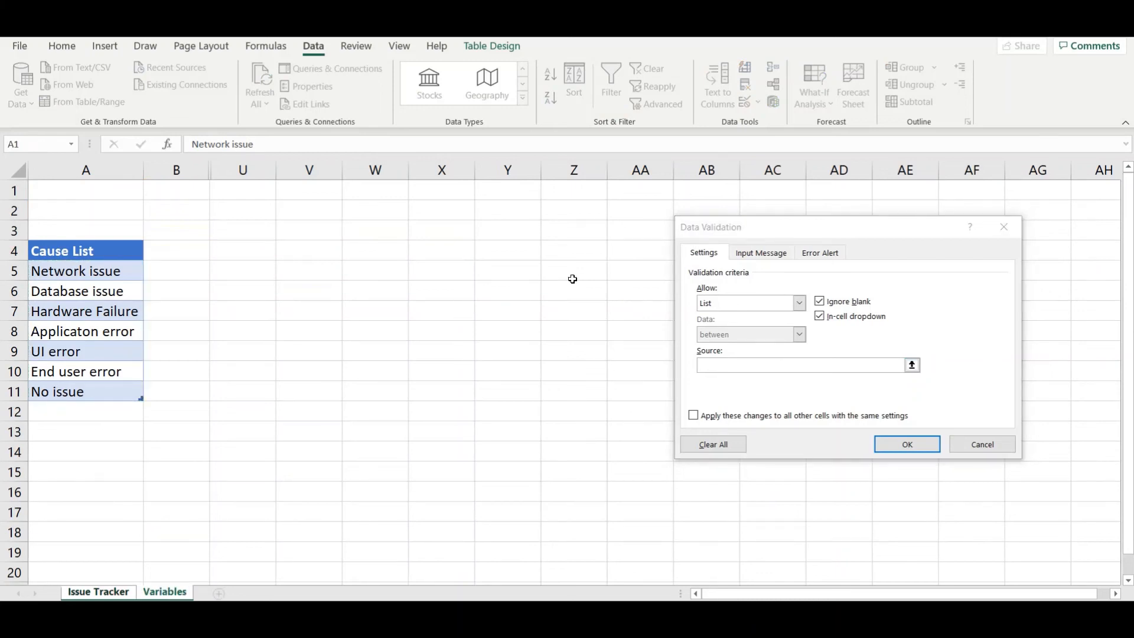
pyautogui.press('F3')
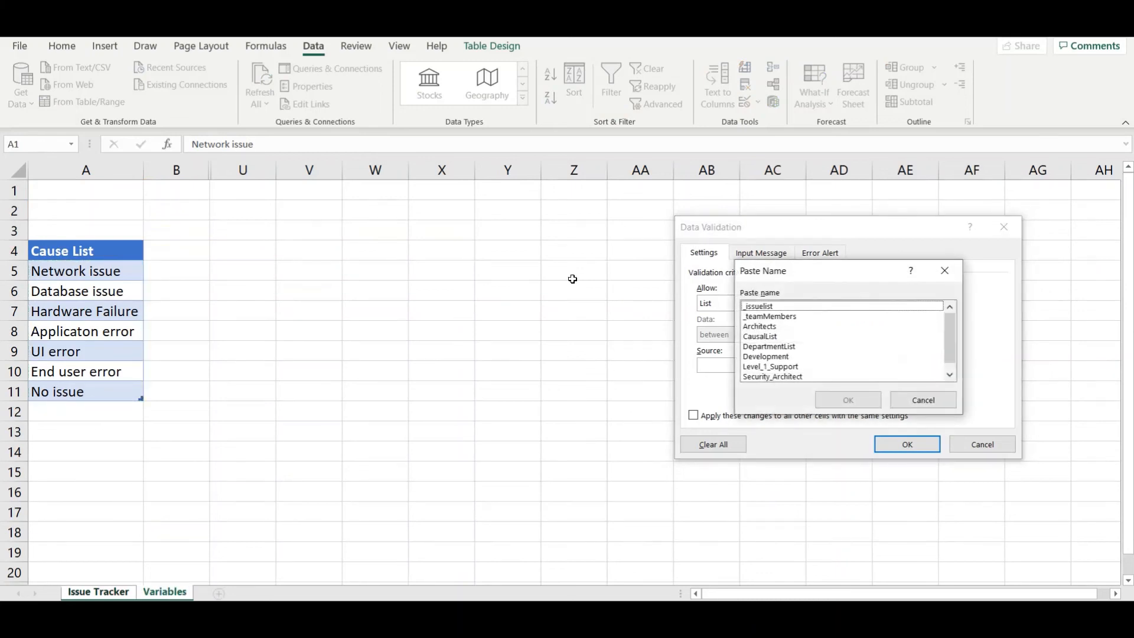
pyautogui.doubleClick(761, 336)
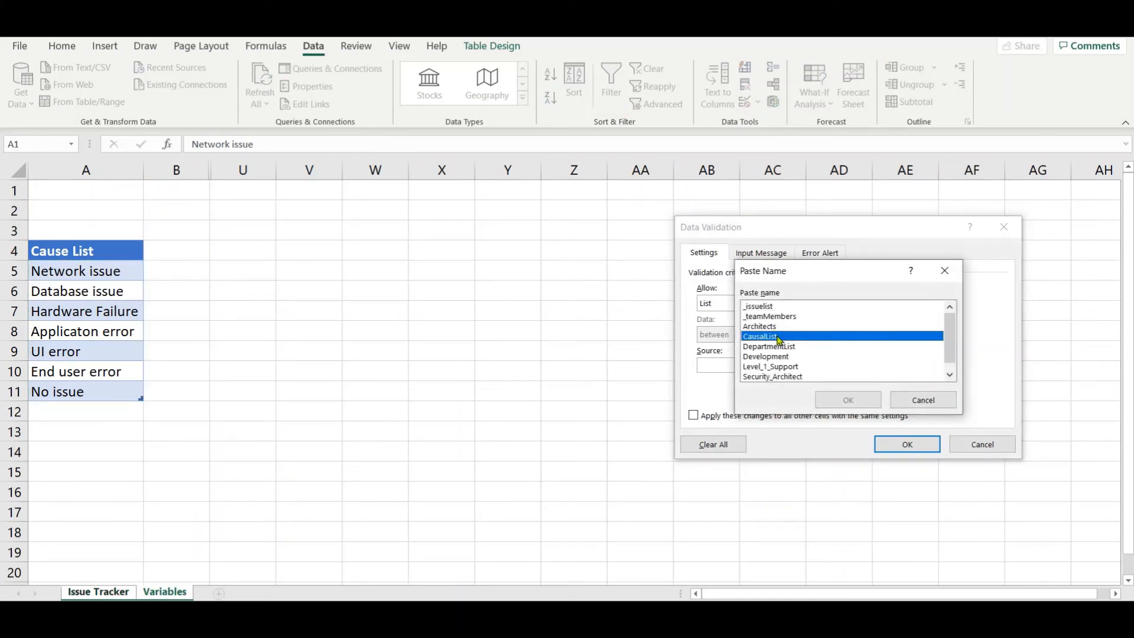
pyautogui.click(893, 444)
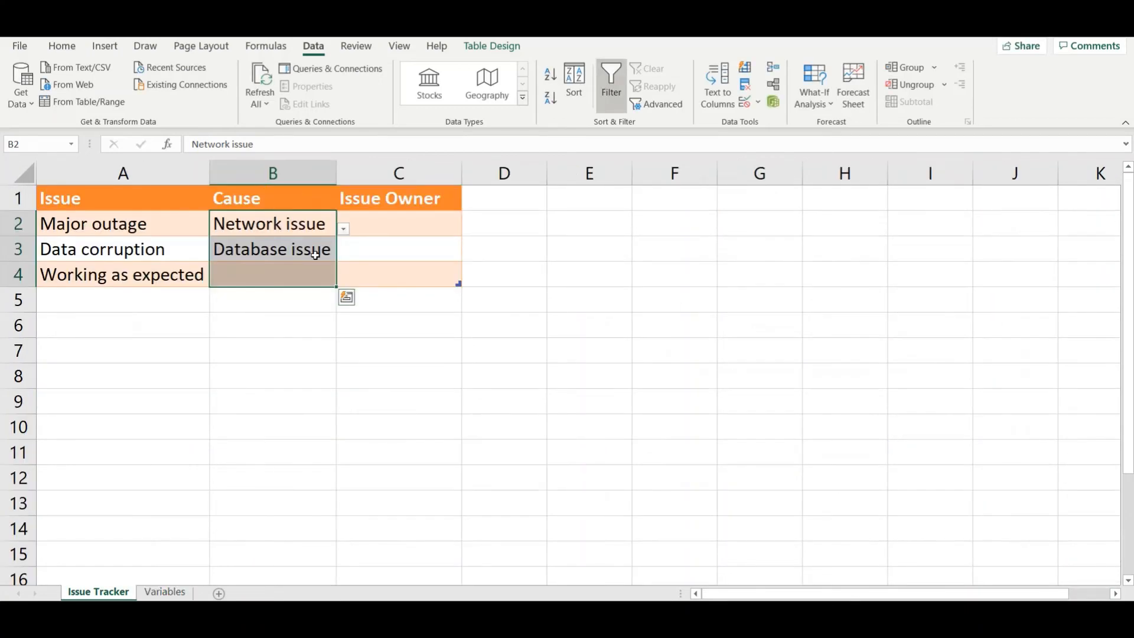
# Step: Review the data validation source of the Cause cells B2:B4, and leave the settings without changing them
pyautogui.click(315, 251)
pyautogui.click(297, 188)
pyautogui.click(747, 102)
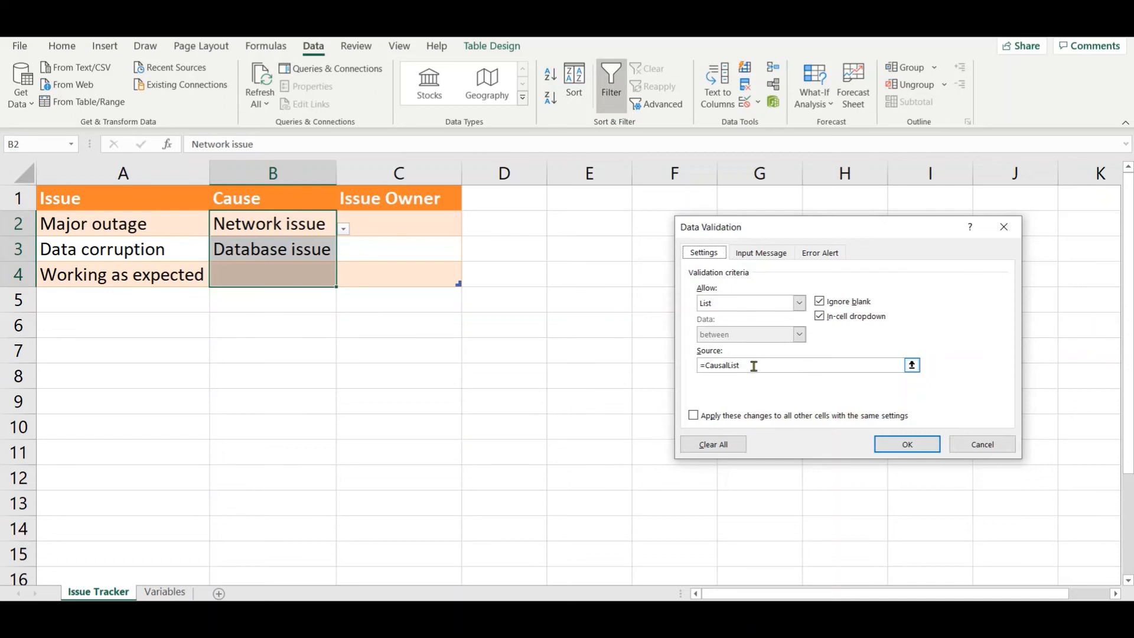
pyautogui.click(977, 445)
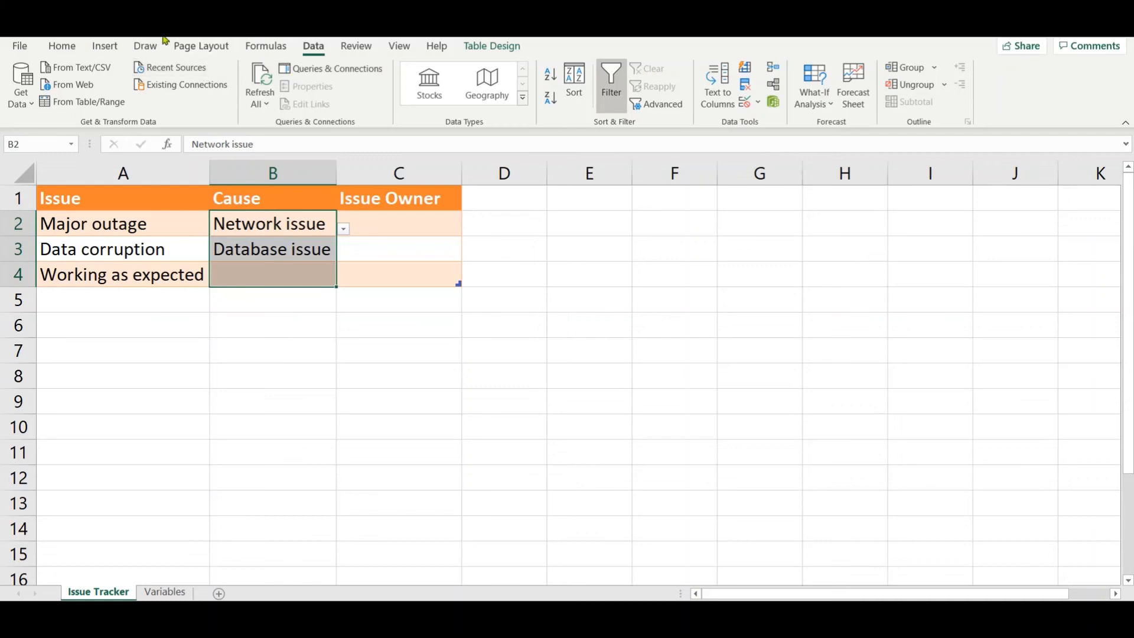
# Step: Review the definition of the CausalList name in the Name Manager, including its reference, without editing it
pyautogui.click(248, 52)
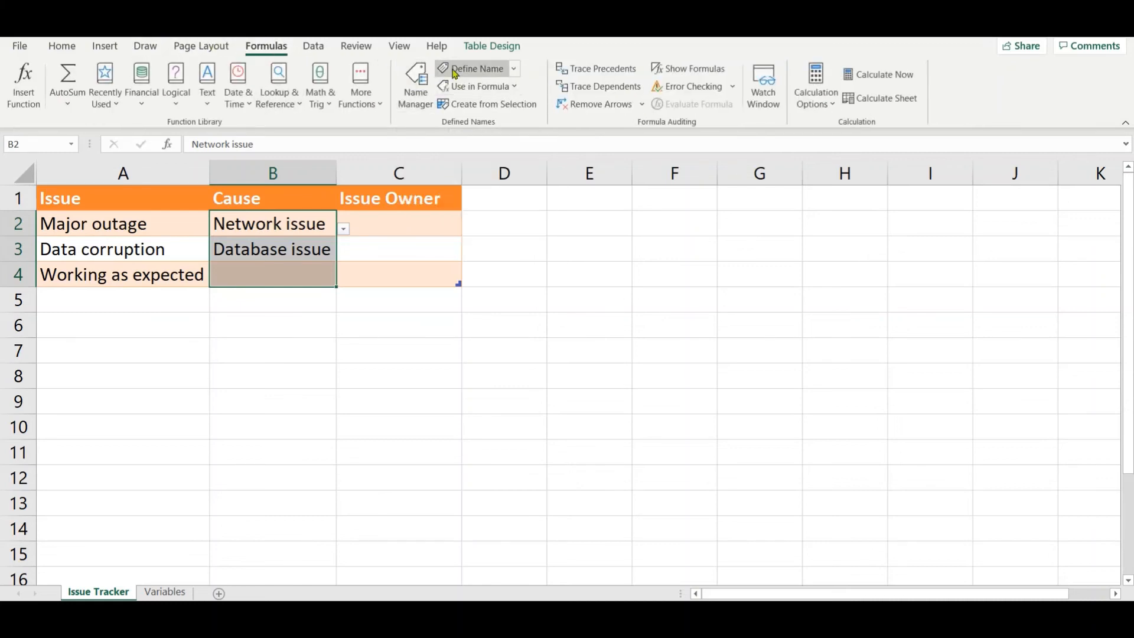
pyautogui.click(416, 83)
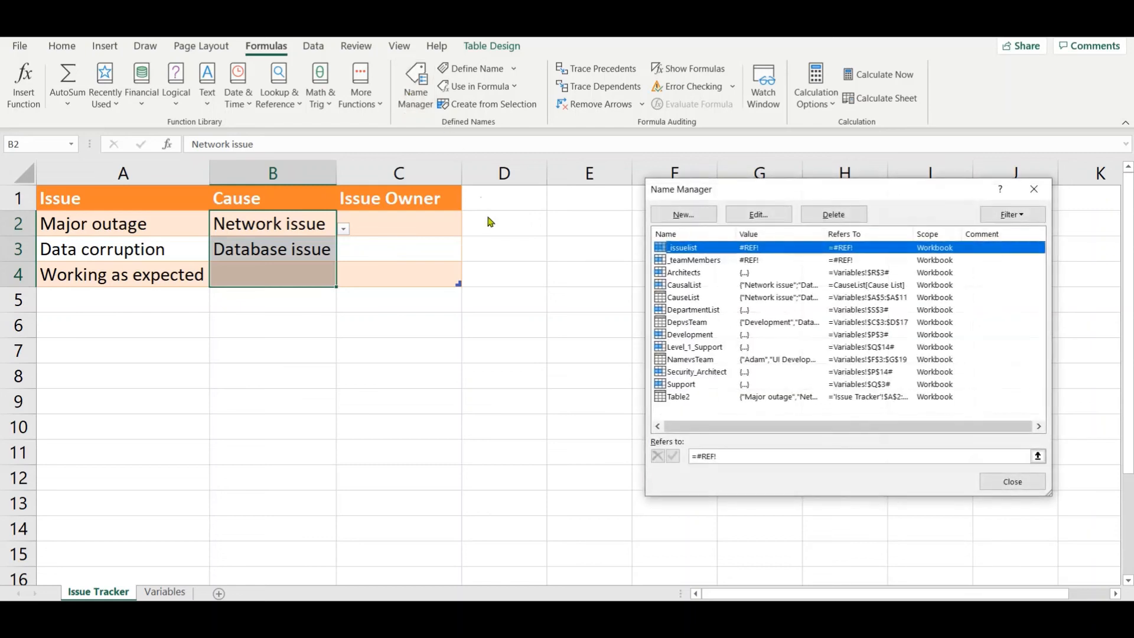
pyautogui.click(678, 288)
pyautogui.click(764, 219)
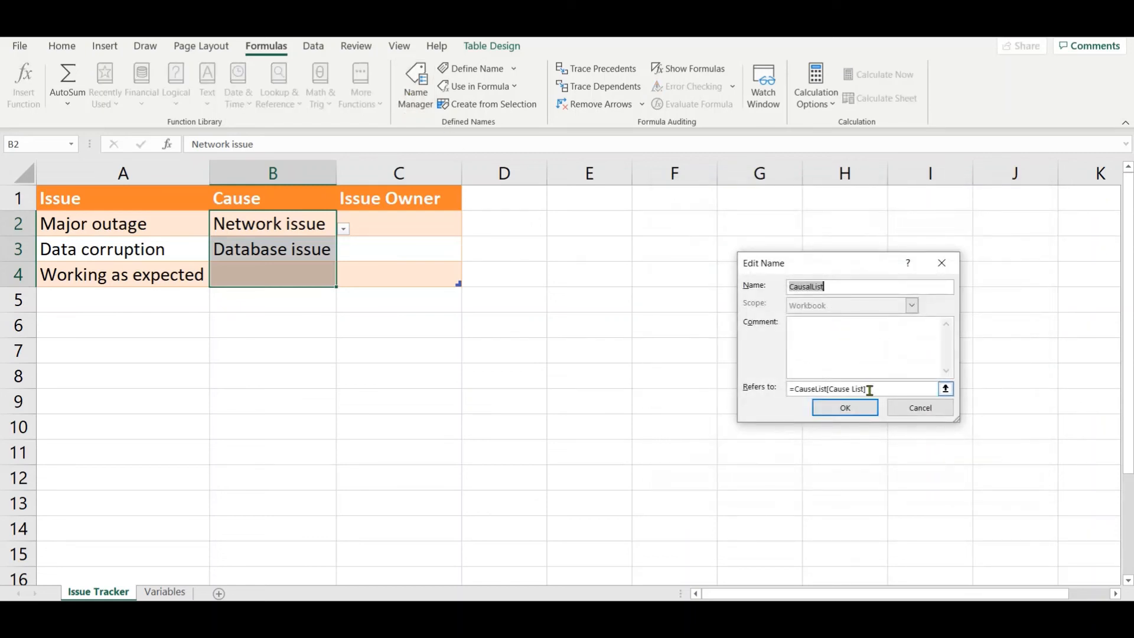
pyautogui.click(918, 409)
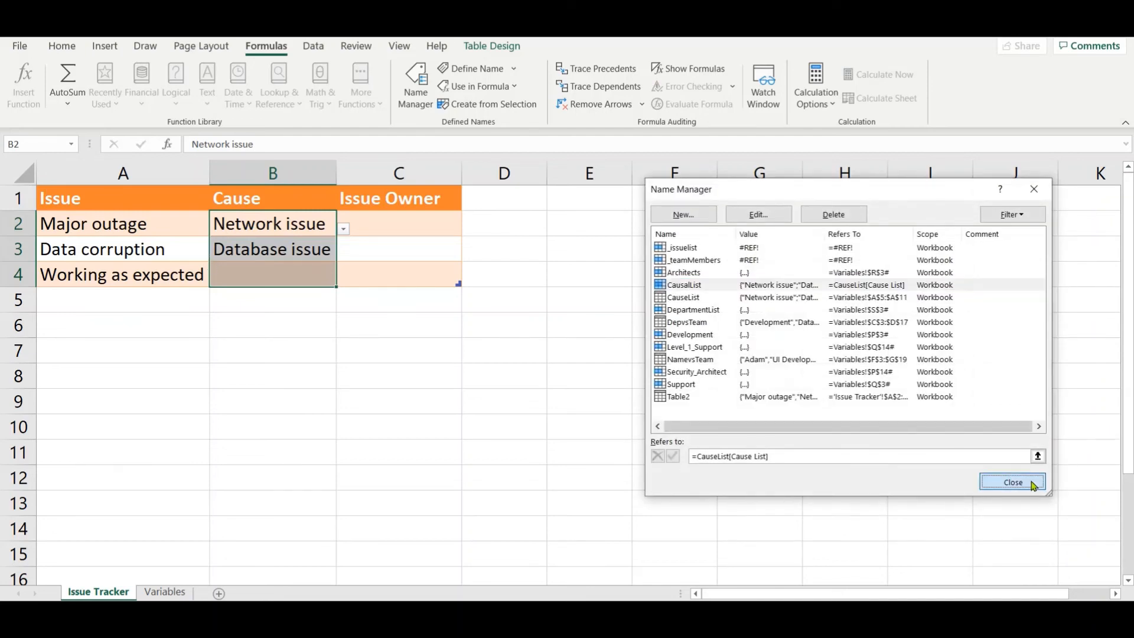
pyautogui.click(1023, 481)
# Step: Add "3rd party error" as a new entry in cell A12, directly below the Cause List table on the Variables sheet
pyautogui.click(155, 593)
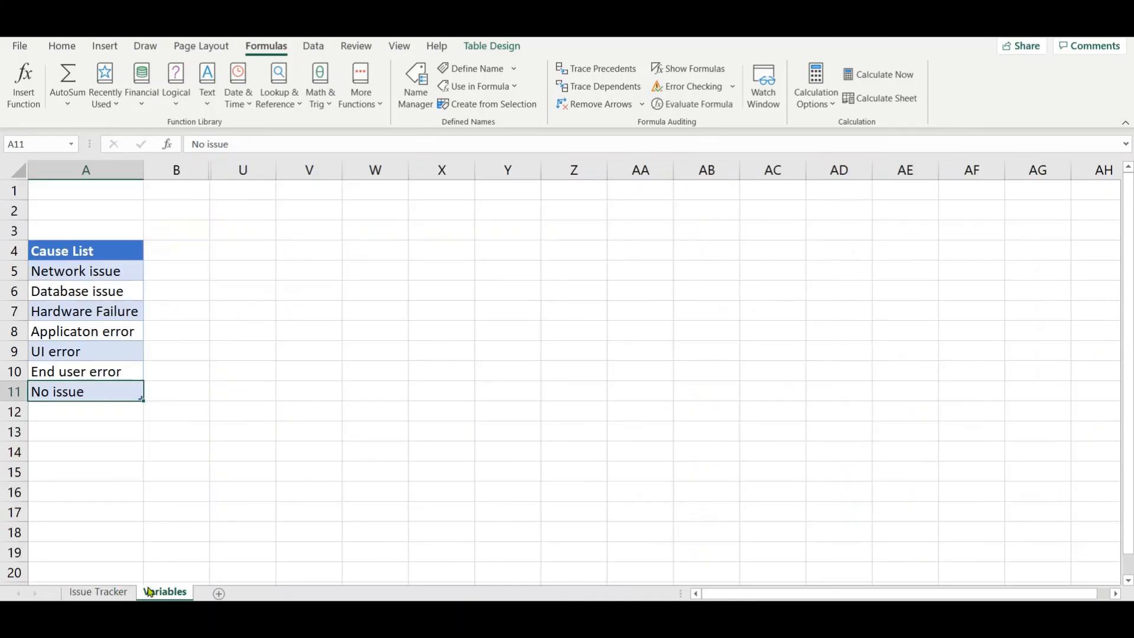
pyautogui.click(80, 413)
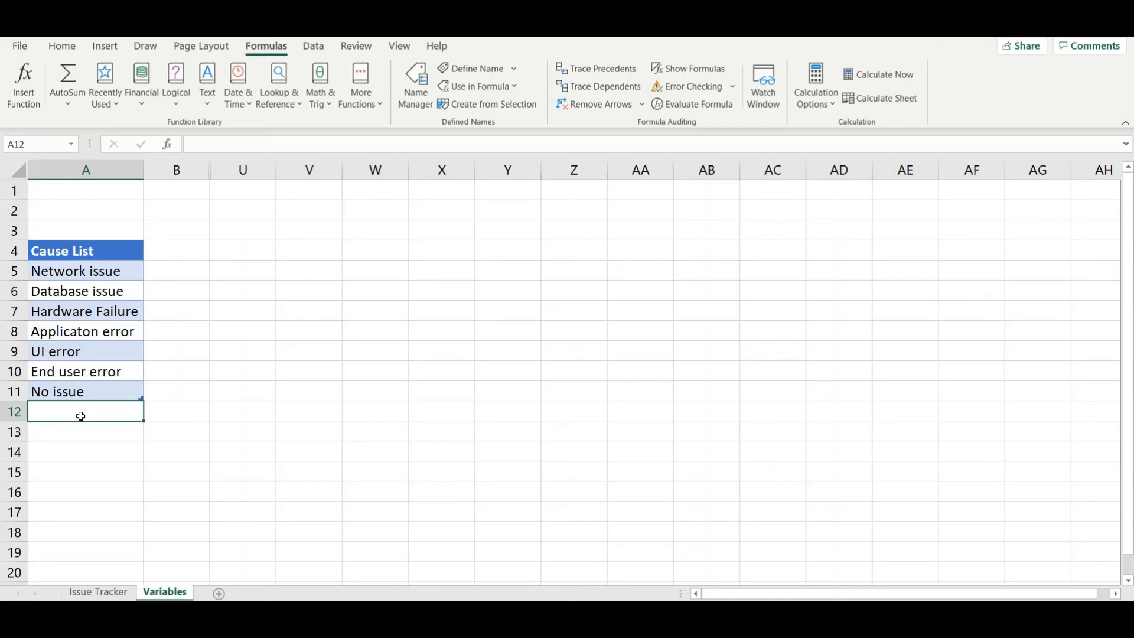
pyautogui.write('3')
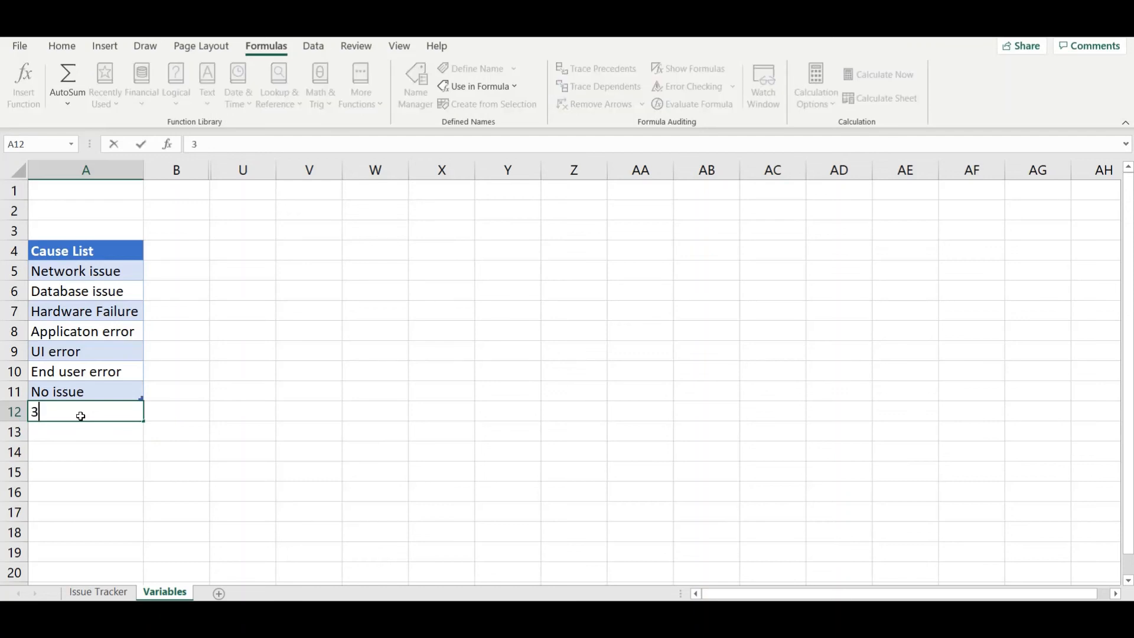
pyautogui.write('rd party error')
pyautogui.hotkey('ctrl', 'Return')
pyautogui.press('Return')
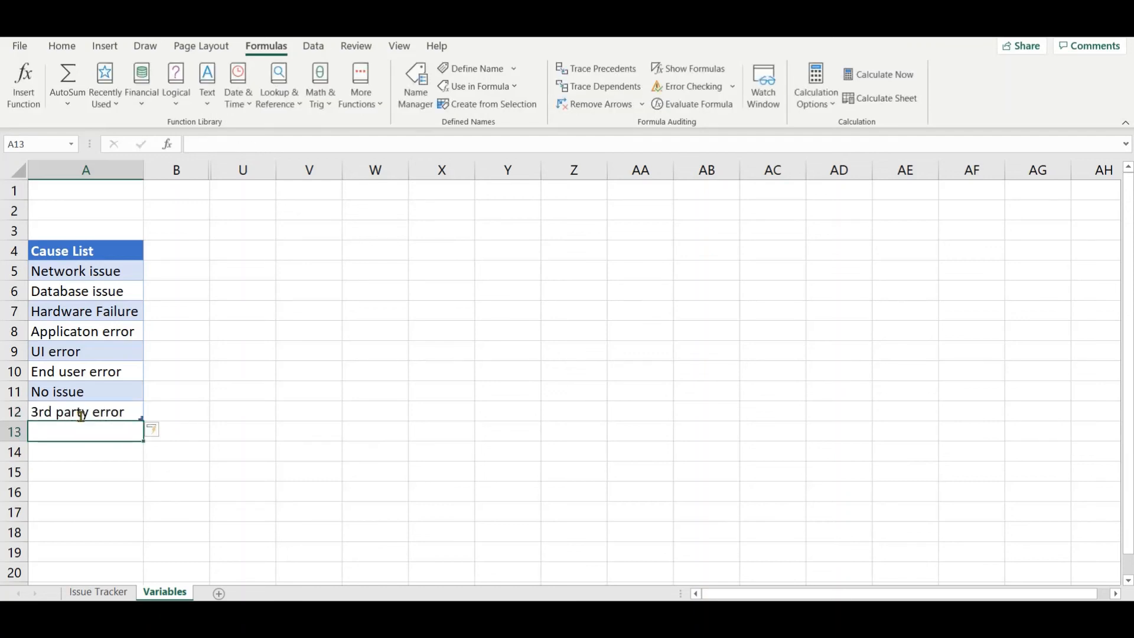
# Step: Check the entries of the Cause drop-down list in B2 on the Issue Tracker sheet without picking one
pyautogui.click(95, 593)
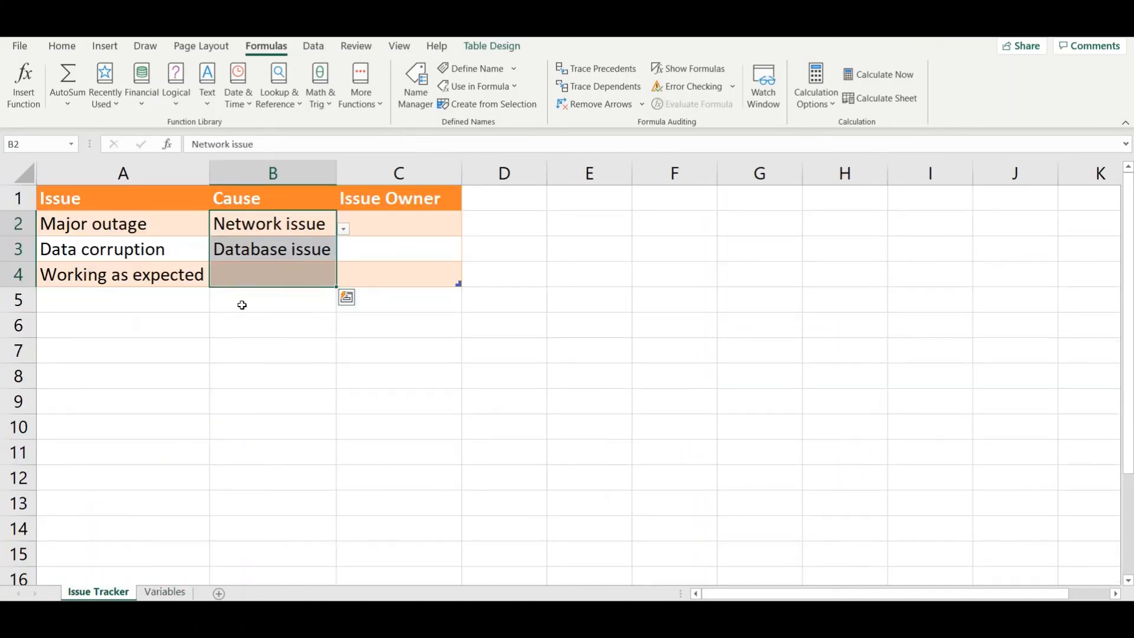
pyautogui.click(343, 229)
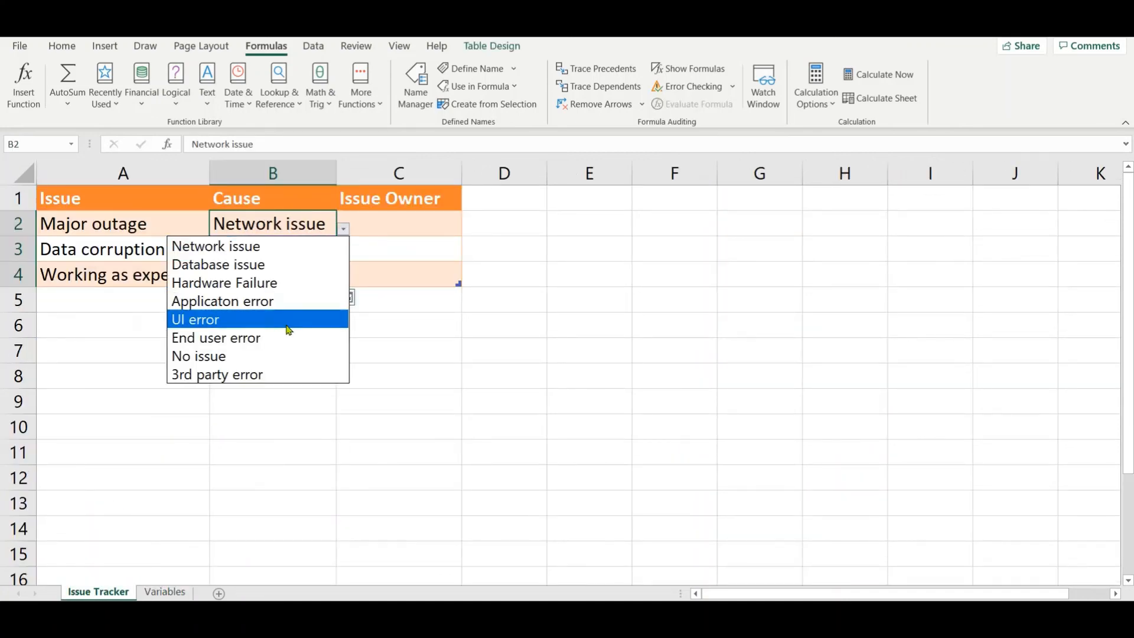
pyautogui.press('Escape')
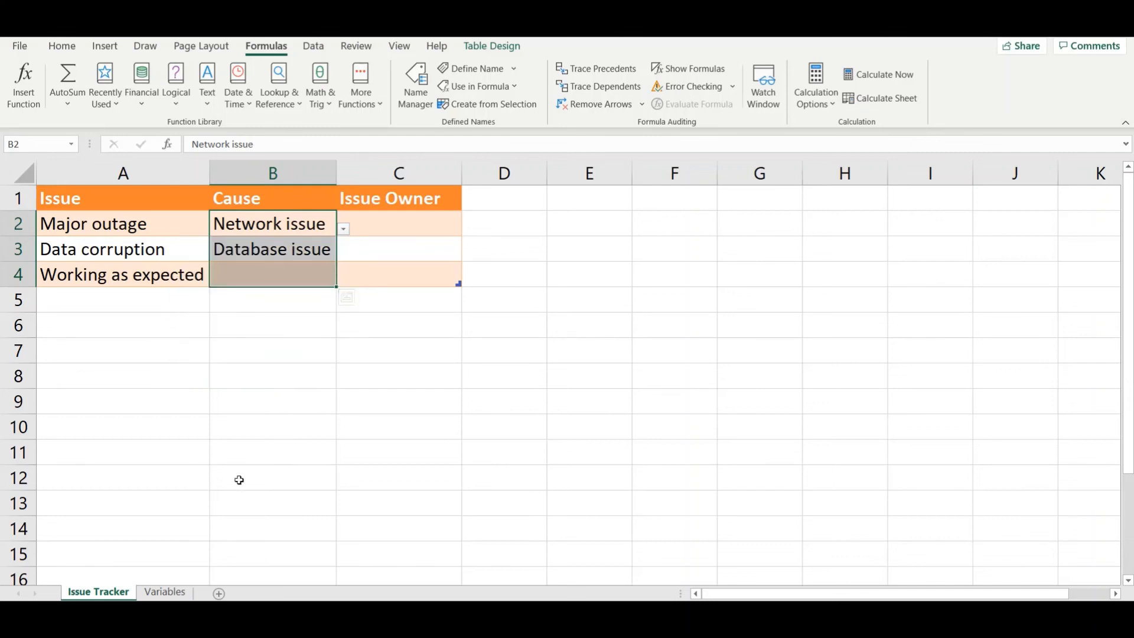
# Step: Enter the heading "Team Members" in cell A15 of the Variables sheet
pyautogui.click(166, 592)
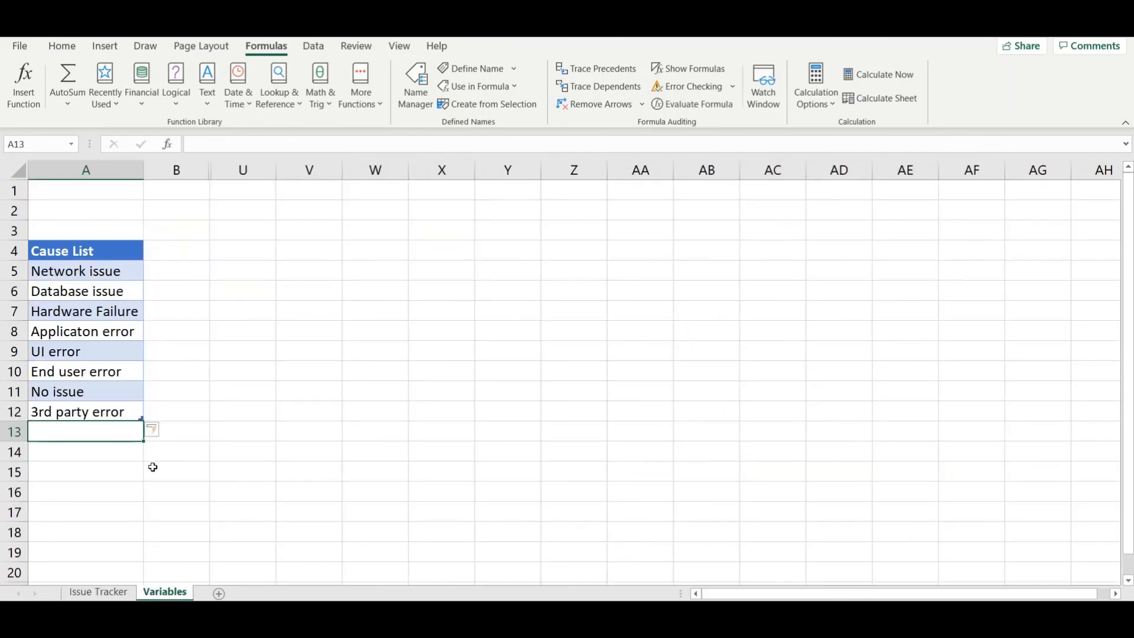
pyautogui.click(93, 470)
pyautogui.write('Team')
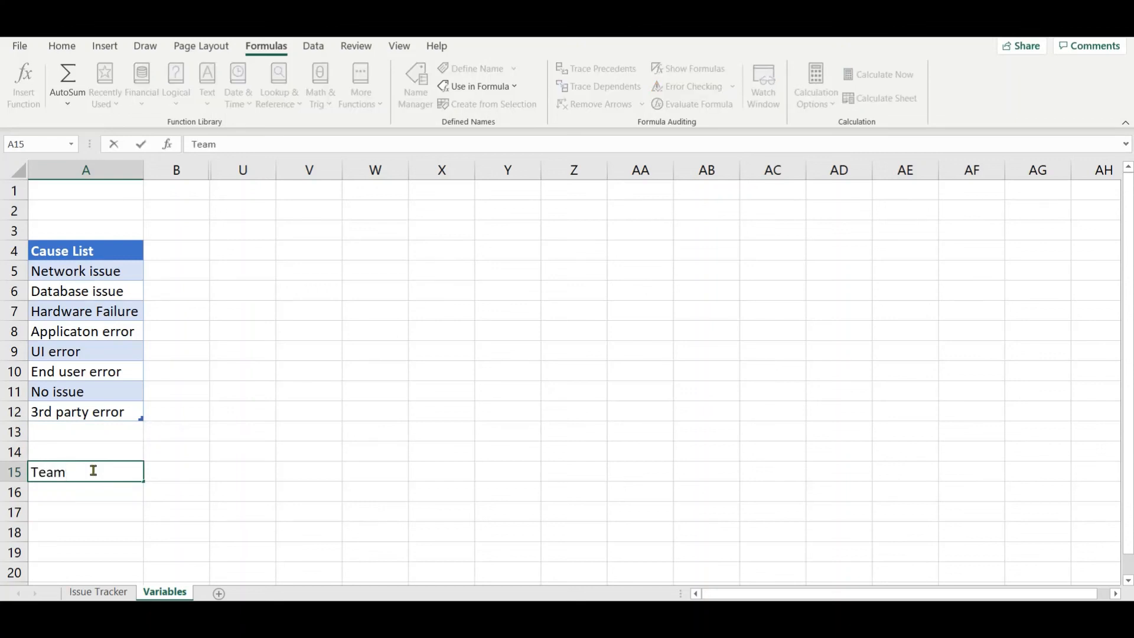
pyautogui.write(' Members')
pyautogui.press('Return')
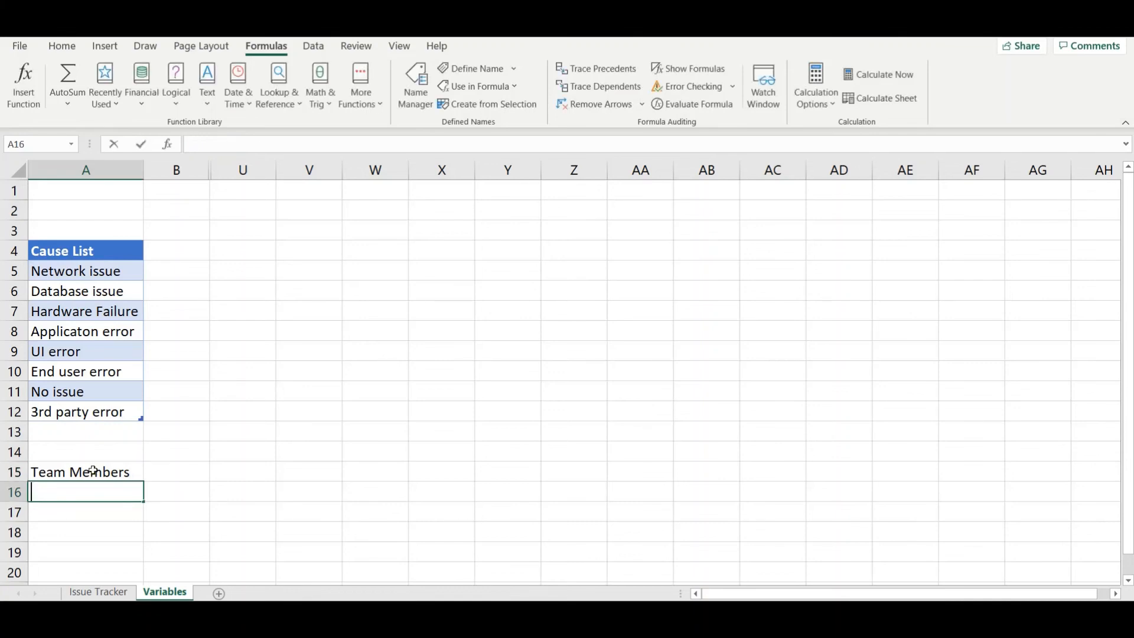
# Step: Enter five team member names in cells A16 to A20, directly below the Team Members heading on the Variables sheet
pyautogui.write('Rex')
pyautogui.press('Return')
pyautogui.write('Hero')
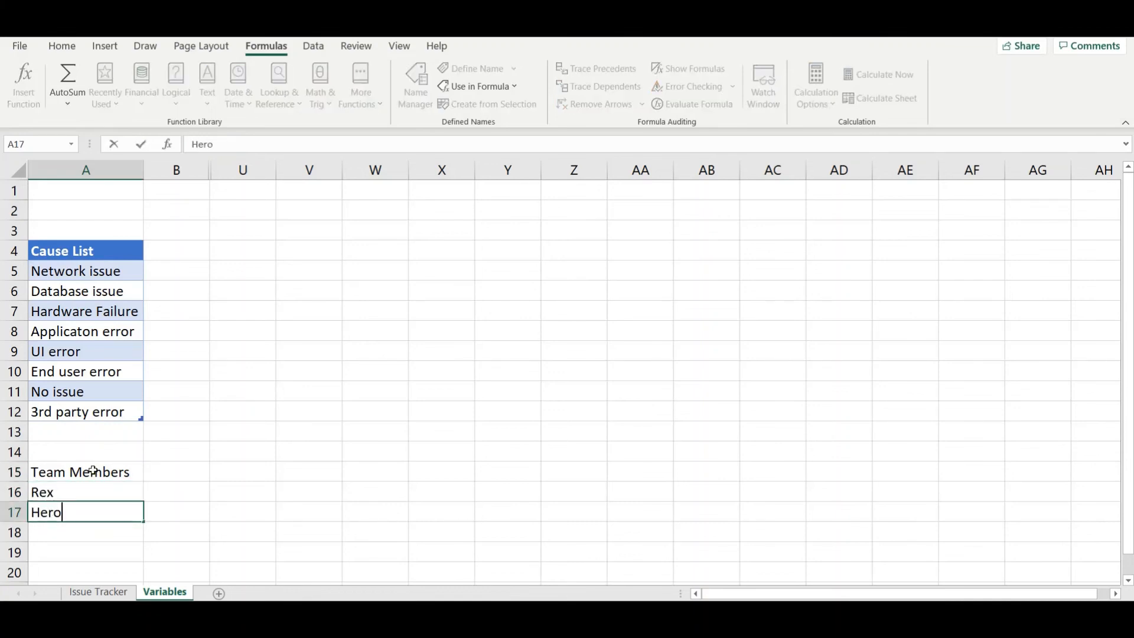
pyautogui.press('Return')
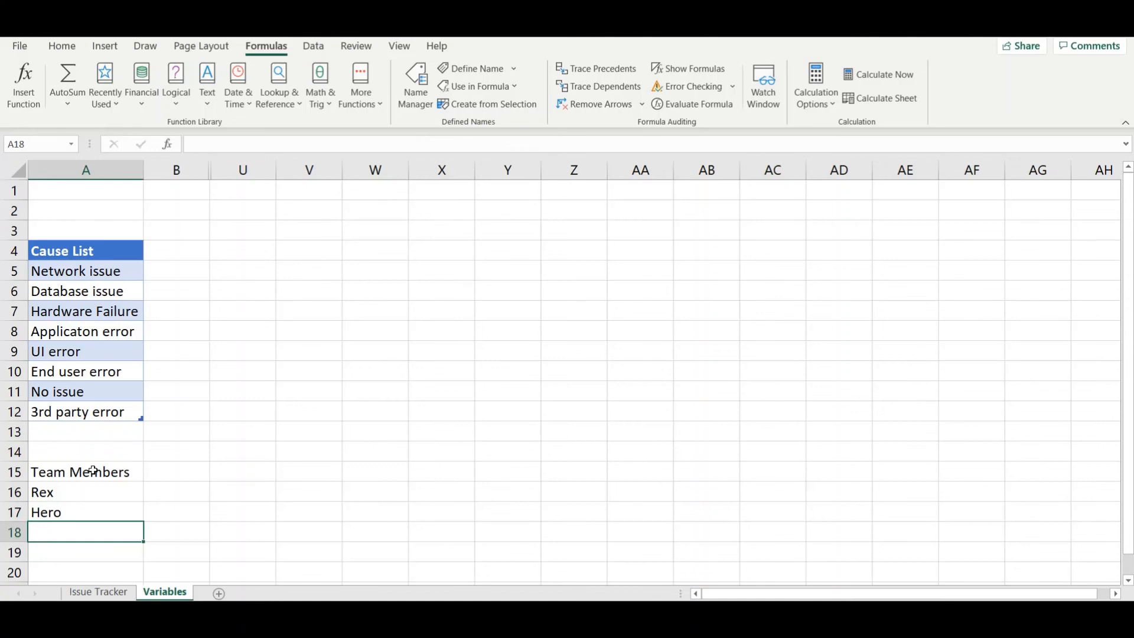
pyautogui.write('Phanoto')
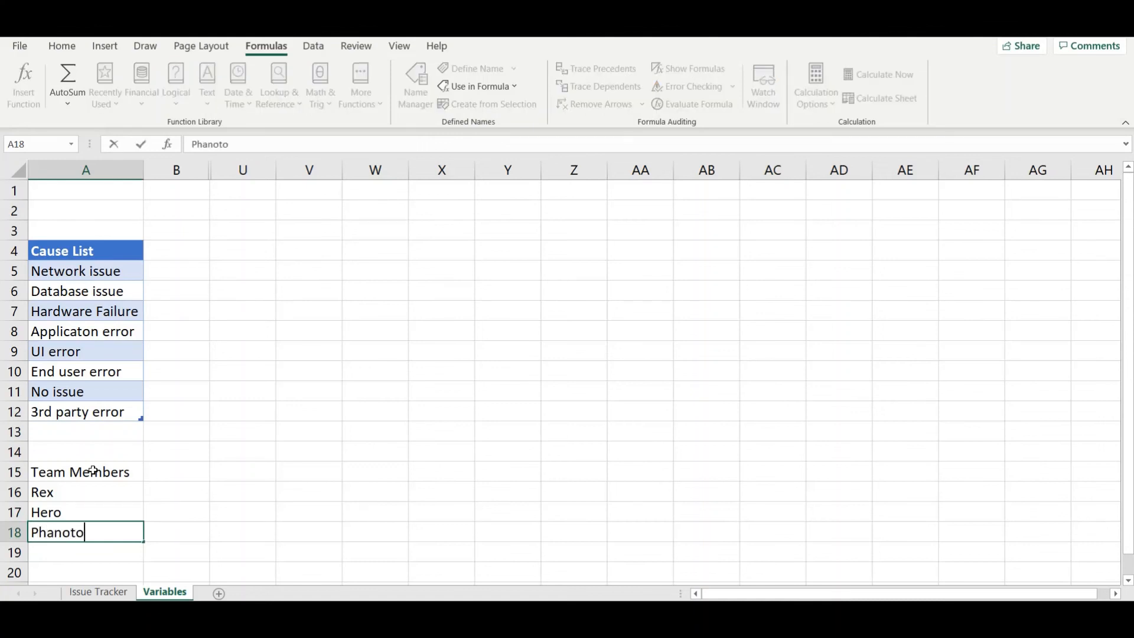
pyautogui.press('BackSpace')
pyautogui.write('om')
pyautogui.press('BackSpace')
pyautogui.press('BackSpace')
pyautogui.press('BackSpace')
pyautogui.press('BackSpace')
pyautogui.write('tom')
pyautogui.press('Return')
pyautogui.write('Devil')
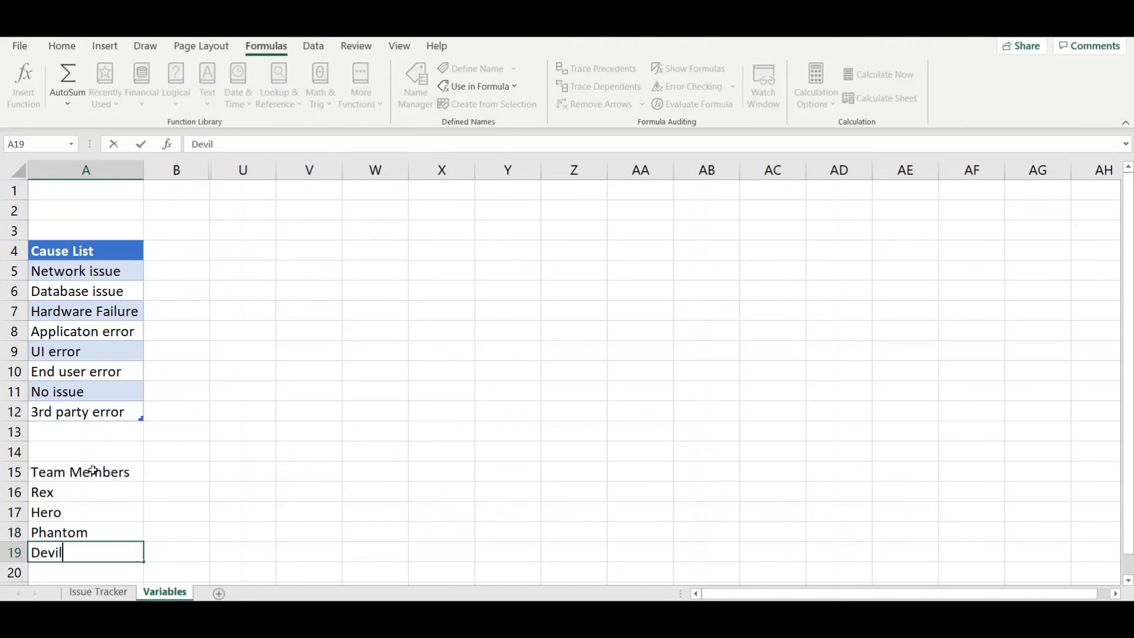
pyautogui.press('Return')
pyautogui.write('Diana')
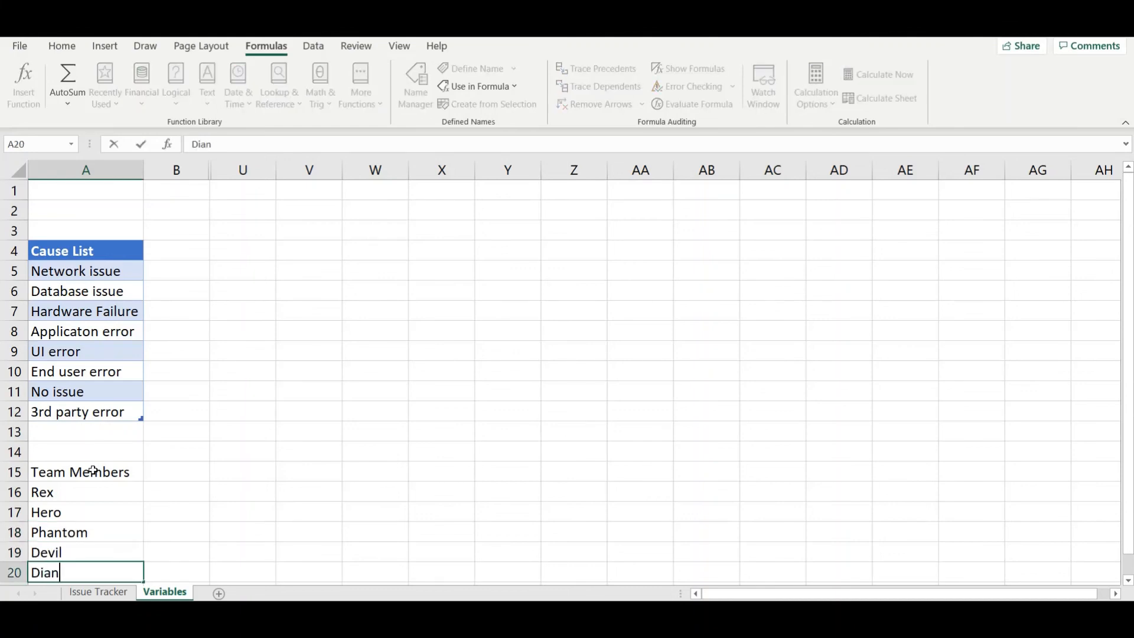
pyautogui.press('Return')
# Step: Convert the Team Members range A15:A20 into a table that uses its first row as the header
pyautogui.press('Up')
pyautogui.hotkey('shift', 'Up')
pyautogui.hotkey('shift', 'Up')
pyautogui.hotkey('shift', 'Up')
pyautogui.hotkey('shift', 'Up')
pyautogui.hotkey('shift', 'Up')
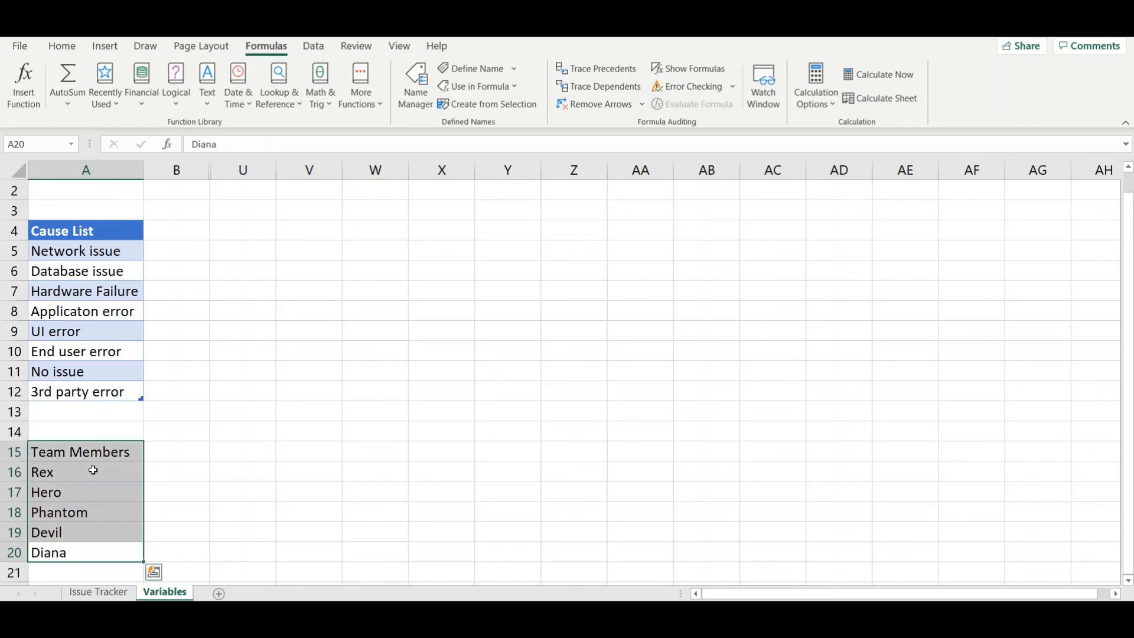
pyautogui.hotkey('ctrl', 't')
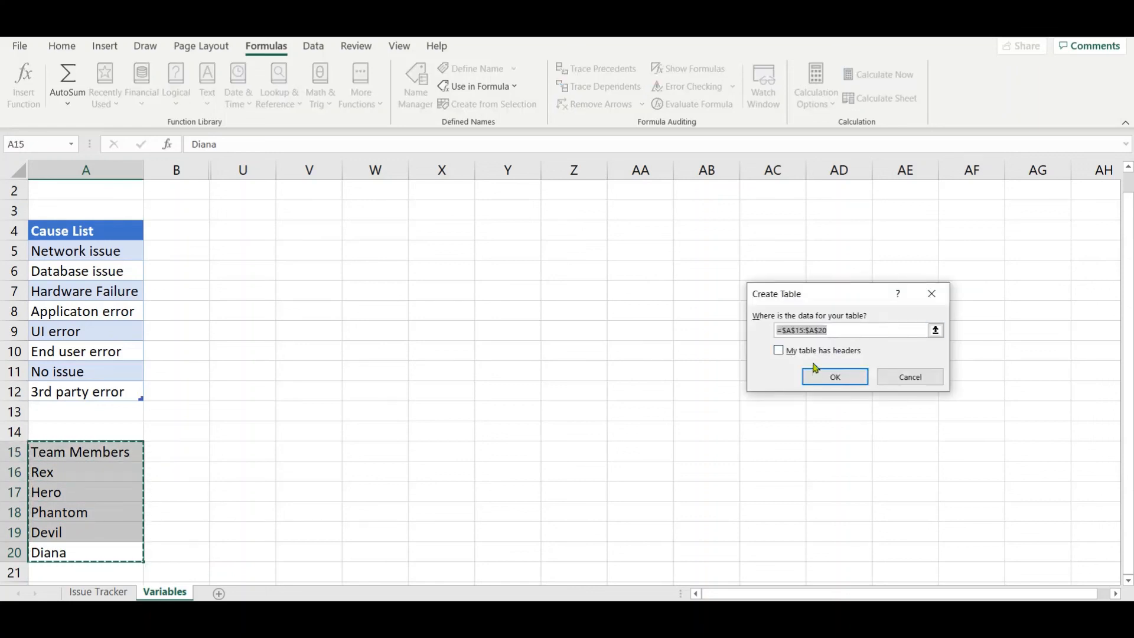
pyautogui.click(829, 351)
pyautogui.click(831, 378)
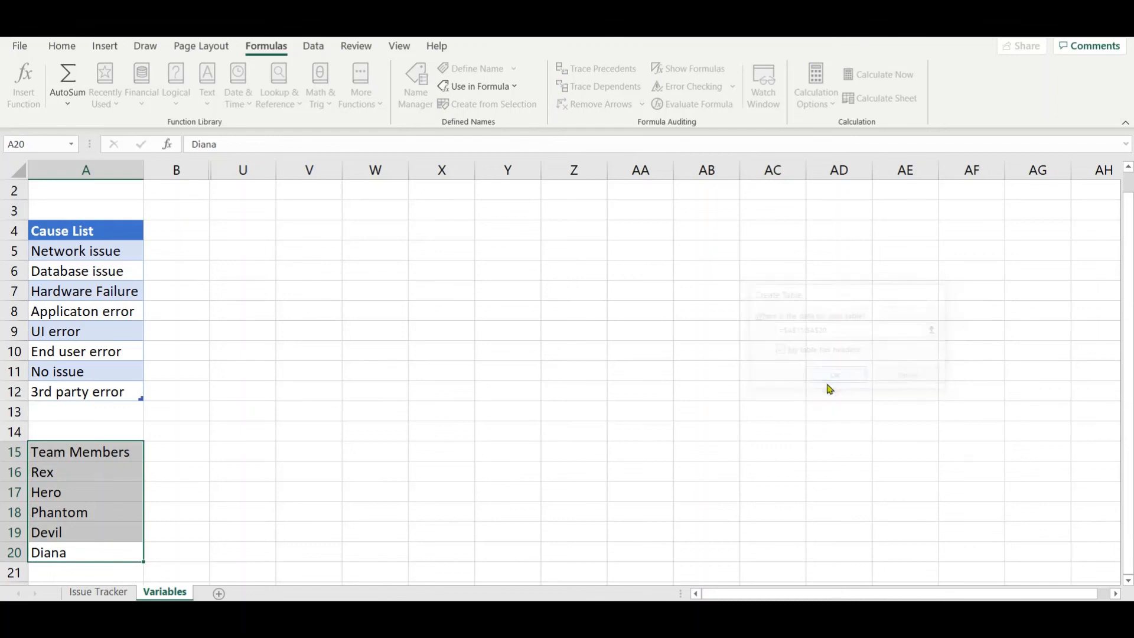
# Step: Rename the new Team Members table as Team
pyautogui.click(46, 87)
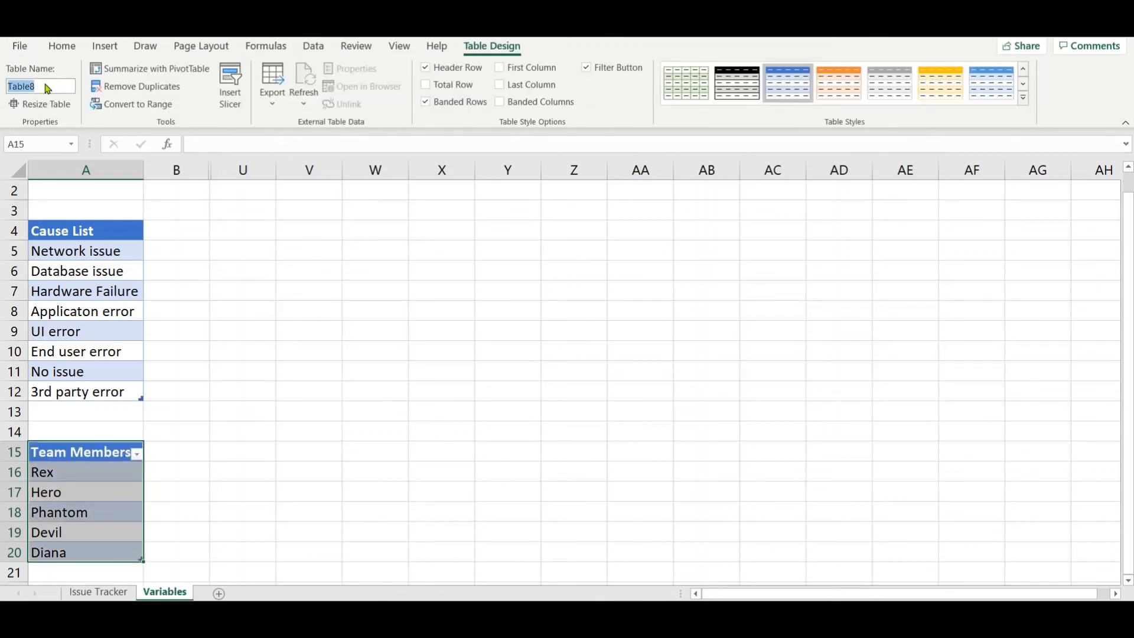
pyautogui.write('Team')
pyautogui.press('Return')
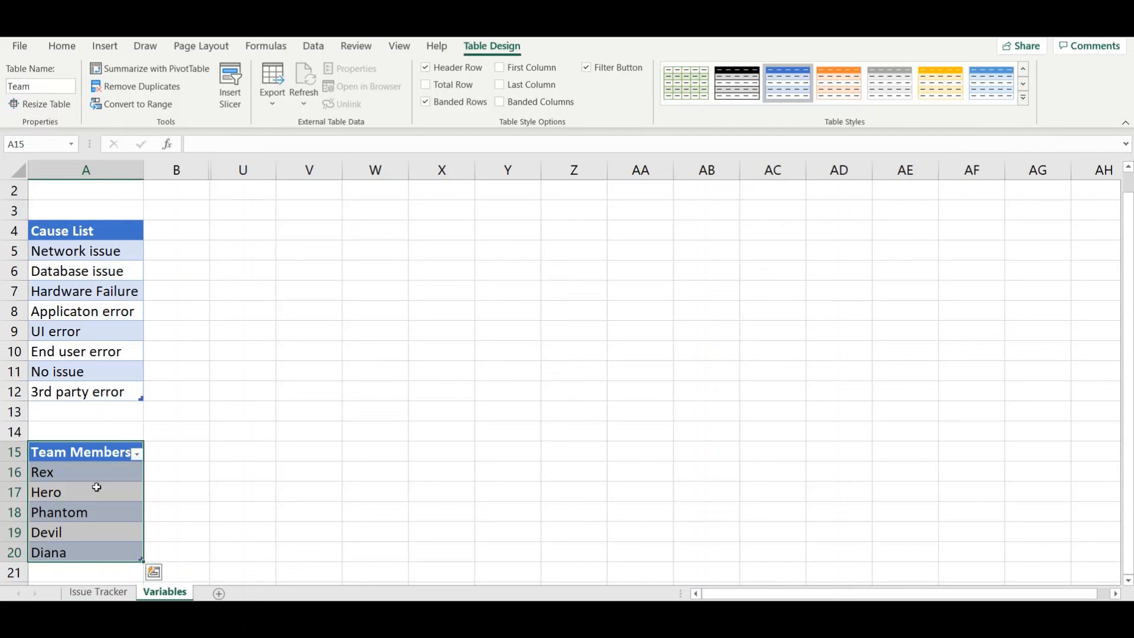
# Step: Define a workbook-scoped name _Team that refers to =Team[Team Members], covering the table's data cells A16:A20
pyautogui.click(98, 488)
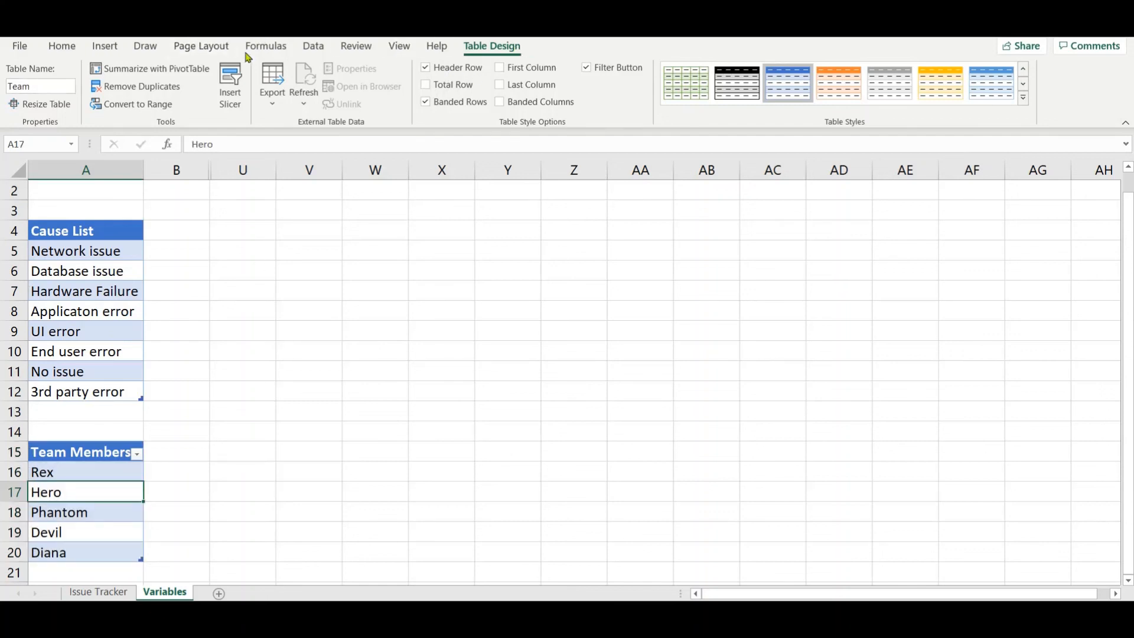
pyautogui.click(291, 51)
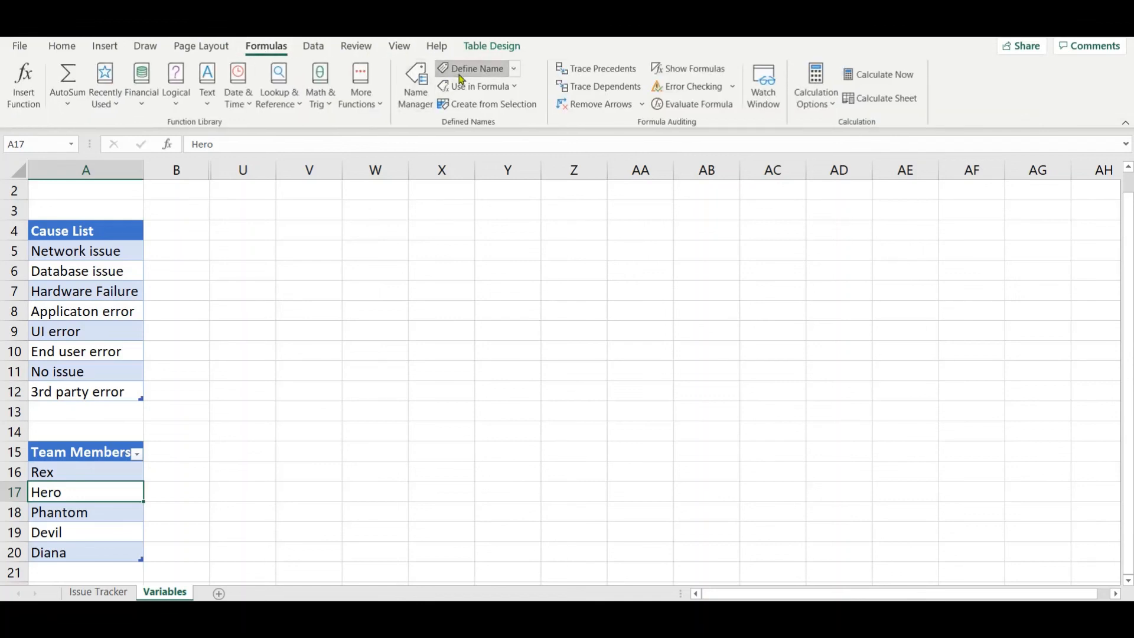
pyautogui.click(462, 78)
pyautogui.press('BackSpace')
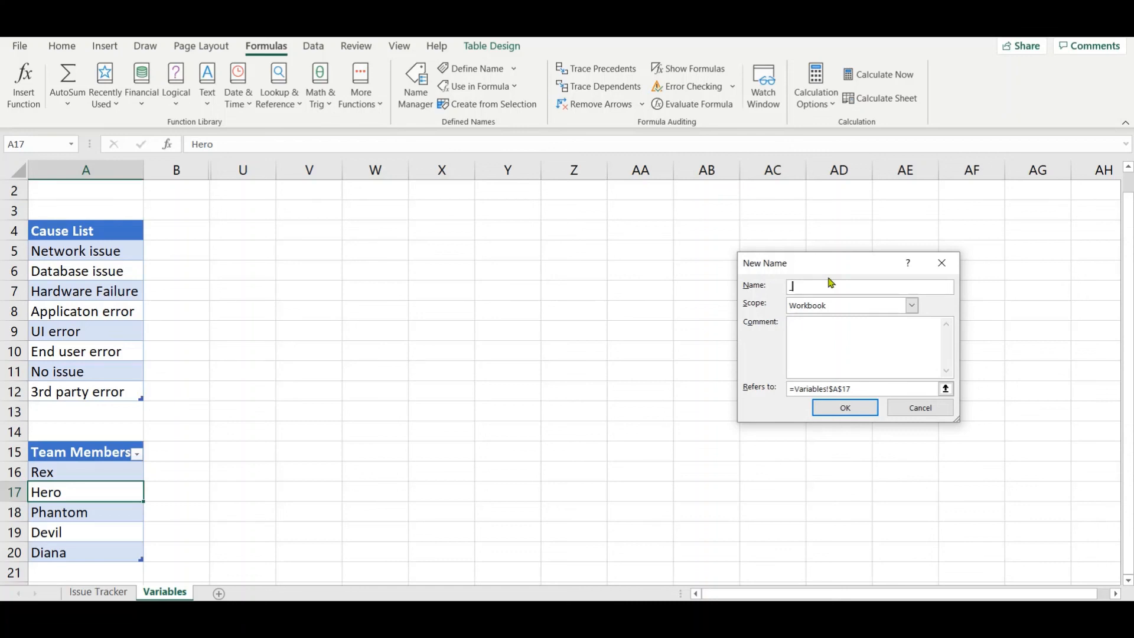
pyautogui.write('_Team')
pyautogui.moveTo(861, 392); pyautogui.dragTo(757, 375)
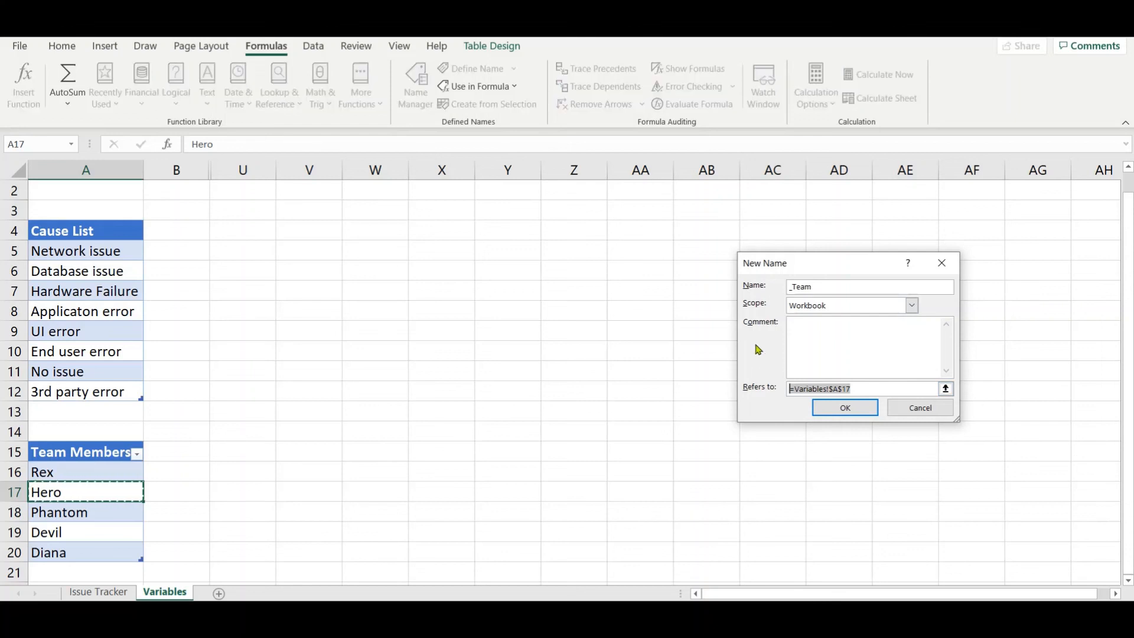
pyautogui.press('BackSpace')
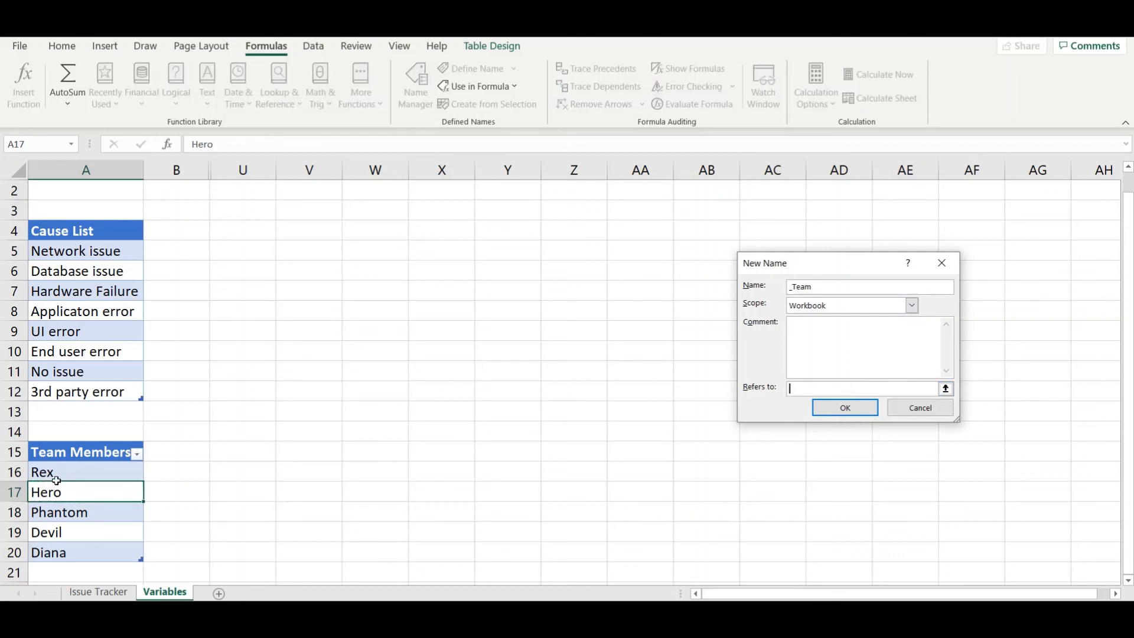
pyautogui.moveTo(61, 472); pyautogui.dragTo(83, 554)
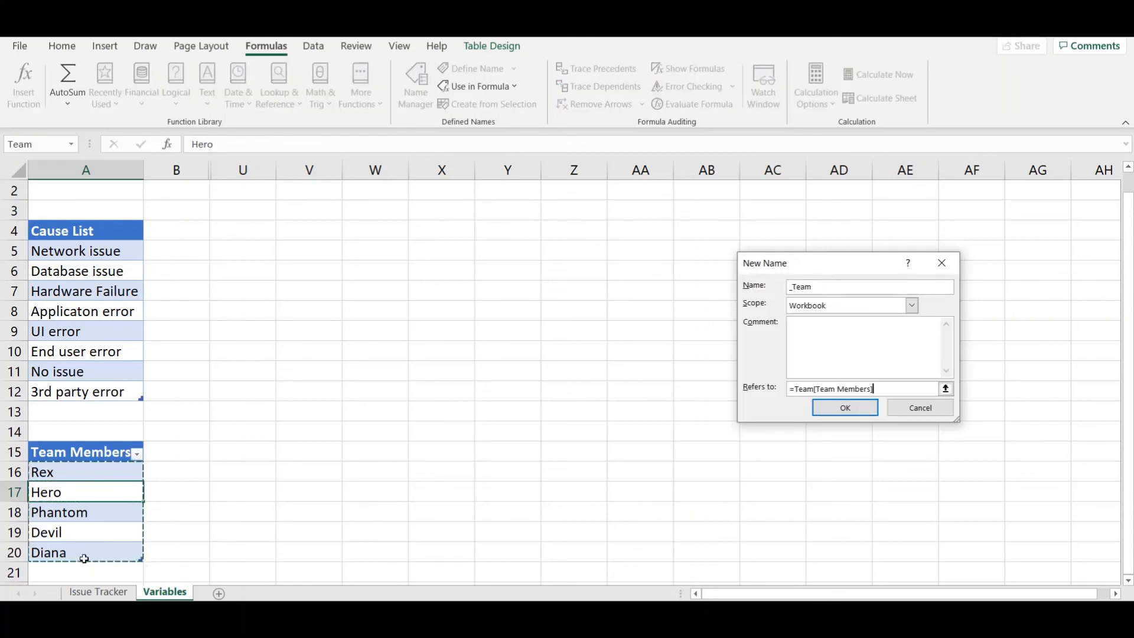
pyautogui.click(856, 409)
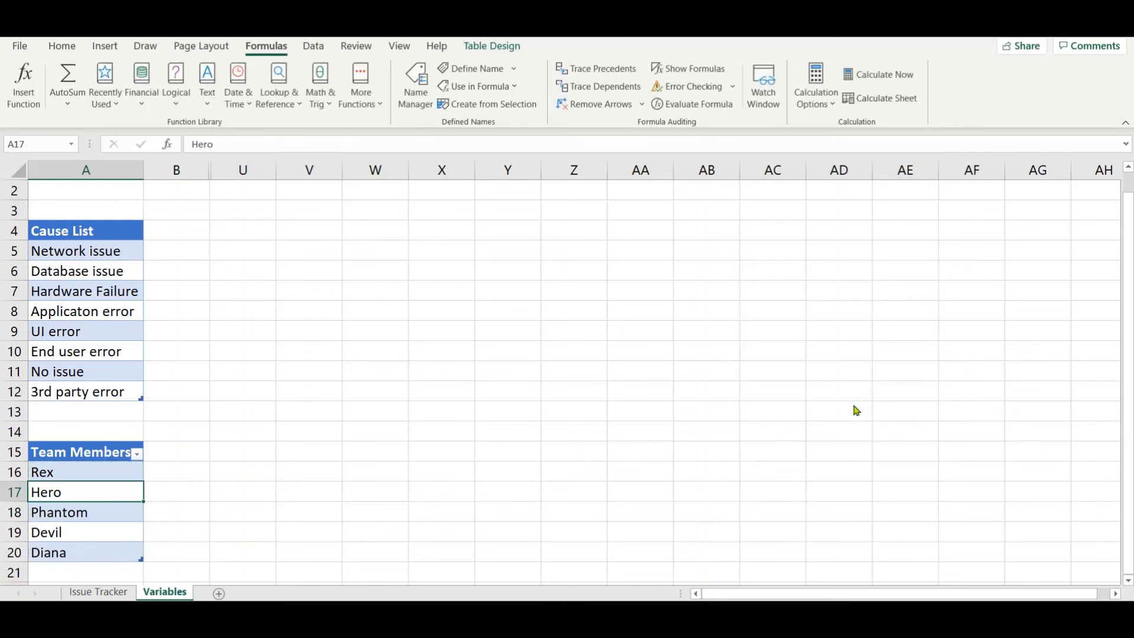
# Step: Apply list data validation to the Issue Owner cells C2:C4 on the Issue Tracker sheet, with =_Team as the source
pyautogui.click(99, 593)
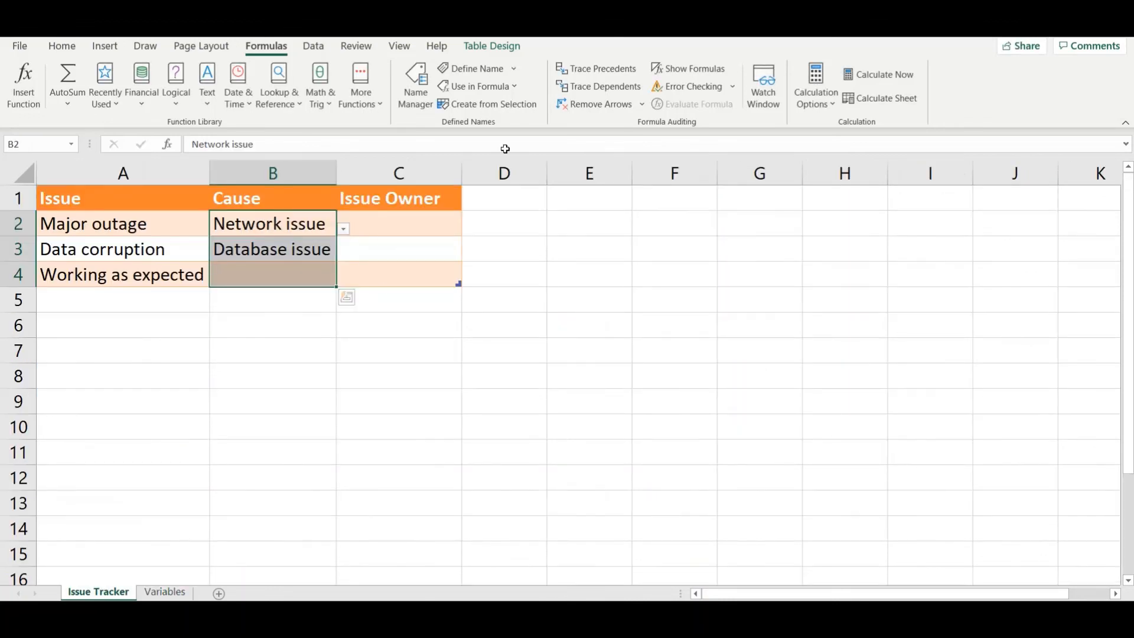
pyautogui.click(387, 187)
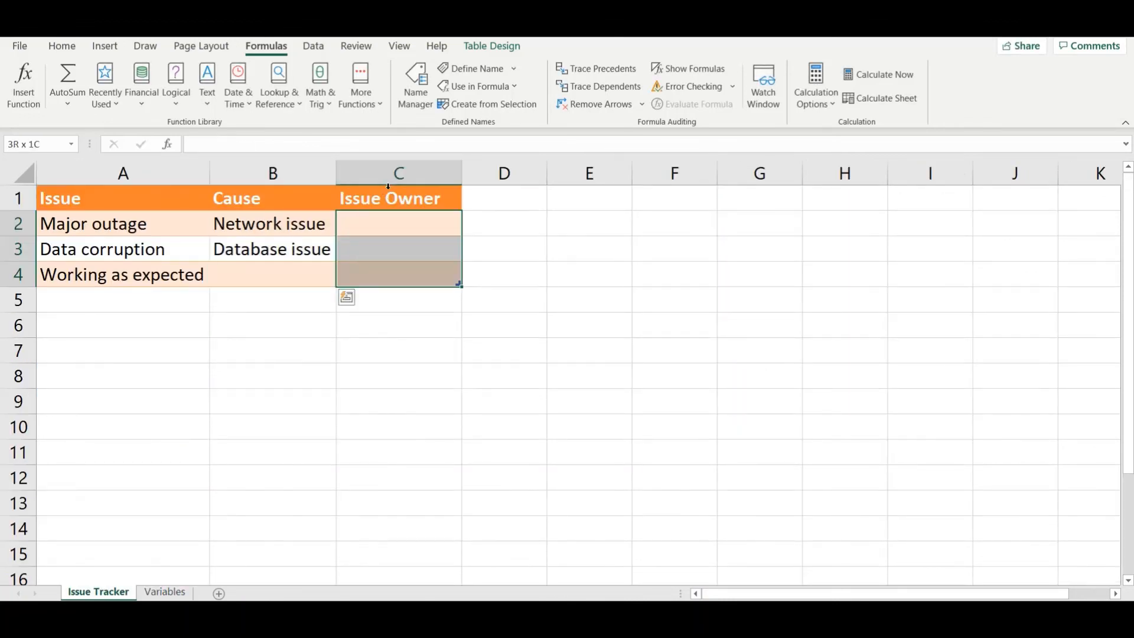
pyautogui.click(306, 51)
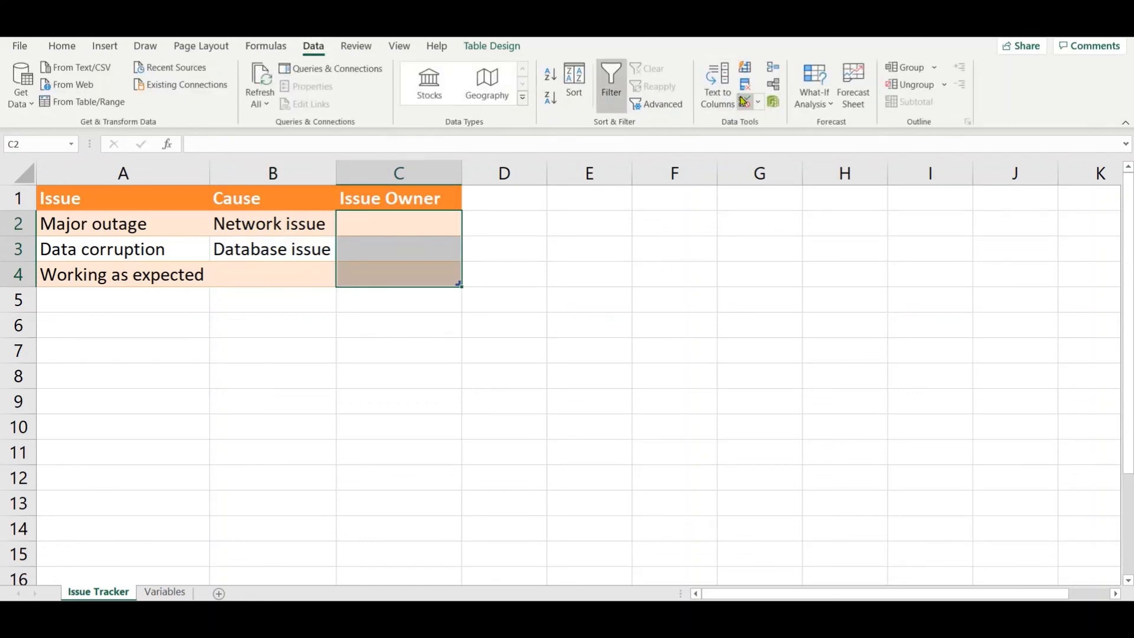
pyautogui.click(745, 106)
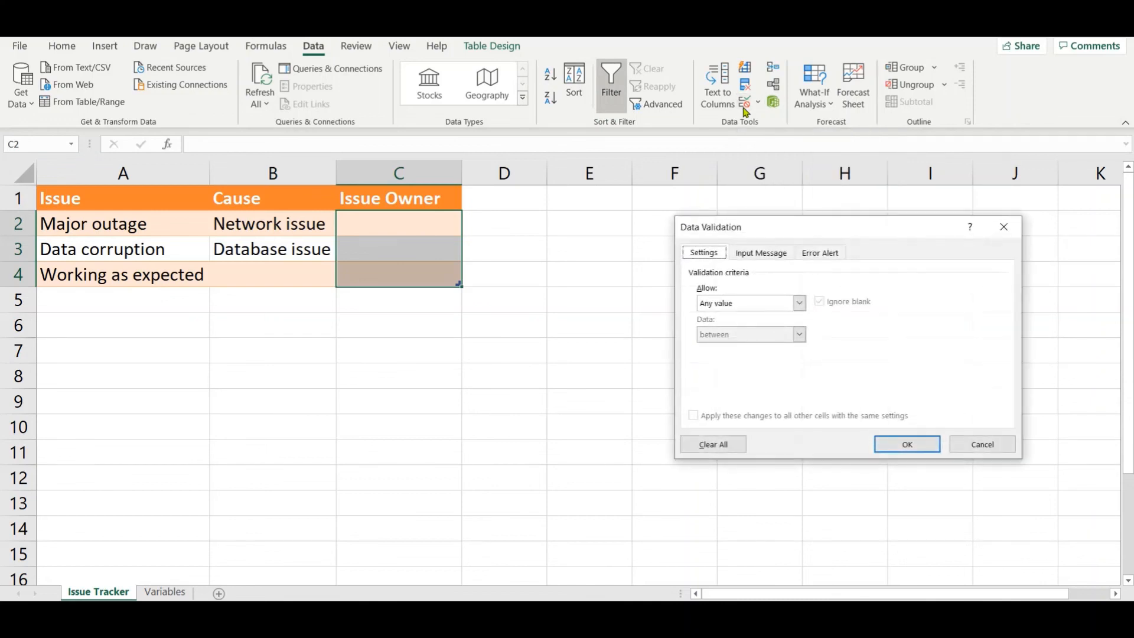
pyautogui.click(740, 303)
pyautogui.click(735, 347)
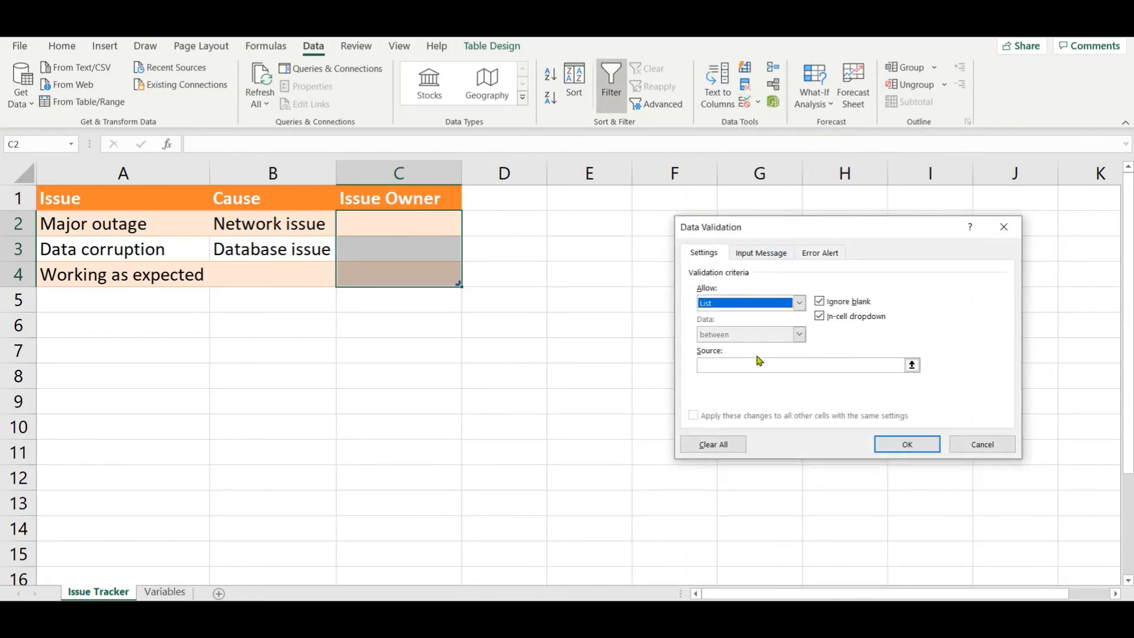
pyautogui.click(763, 366)
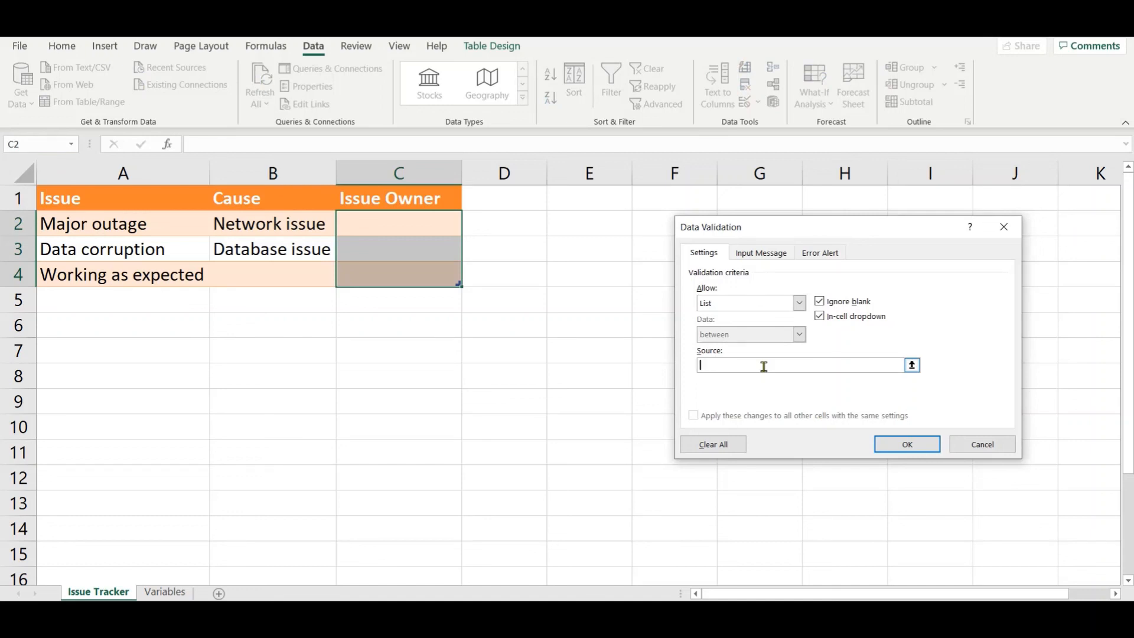
pyautogui.press('F3')
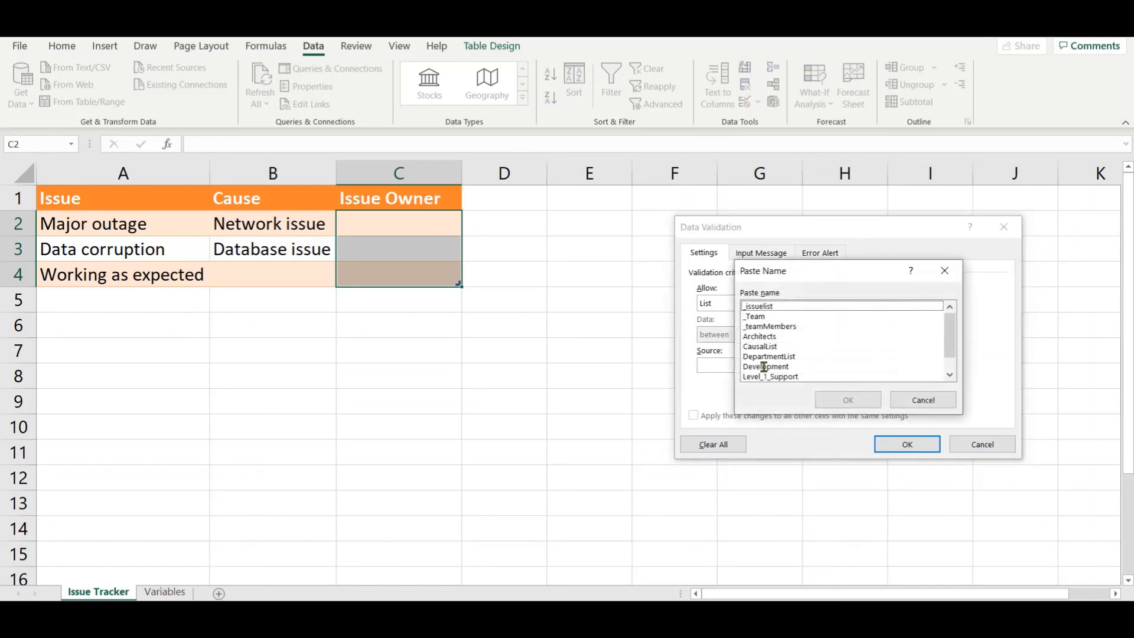
pyautogui.doubleClick(761, 315)
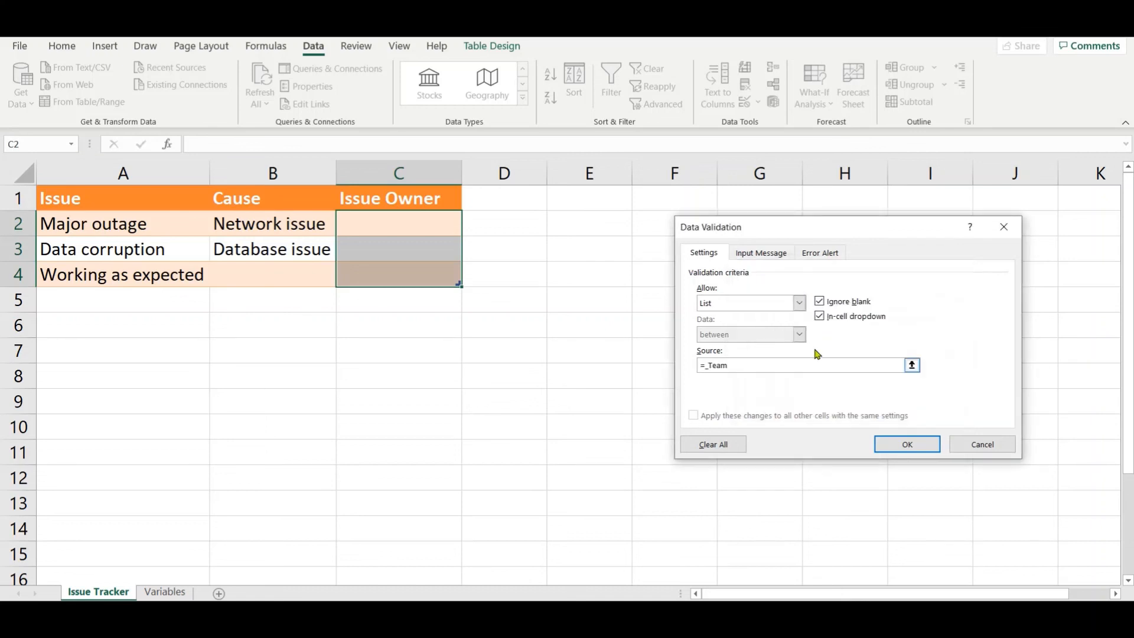
pyautogui.click(885, 445)
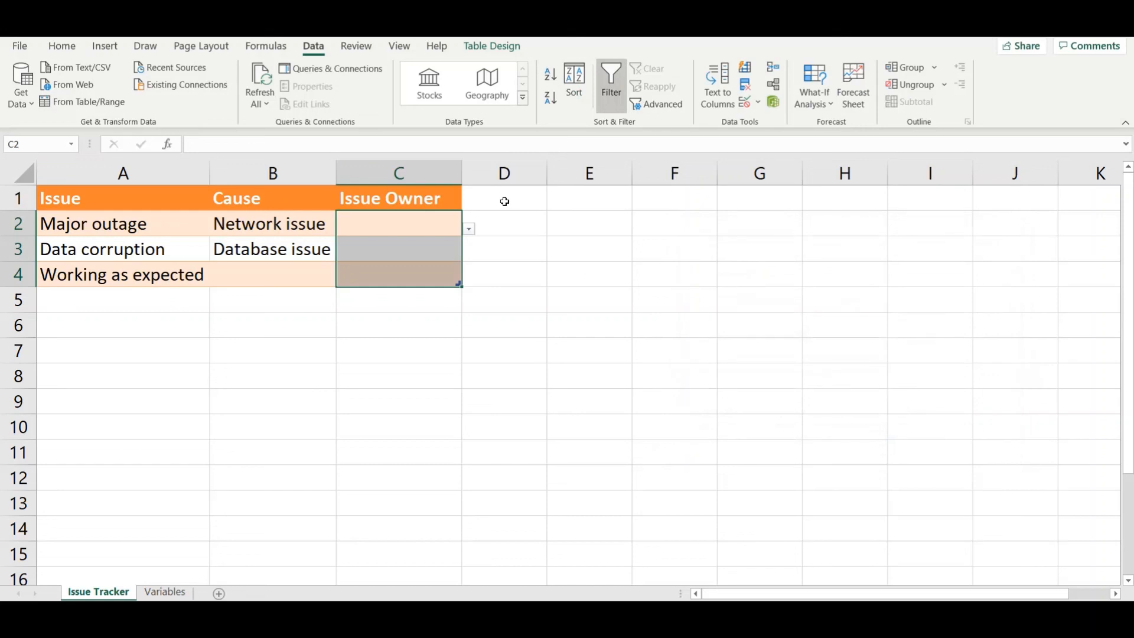
# Step: Compare the Issue Owner drop-down entries in C2 with the Team Members table on the Variables sheet, without picking one
pyautogui.click(470, 229)
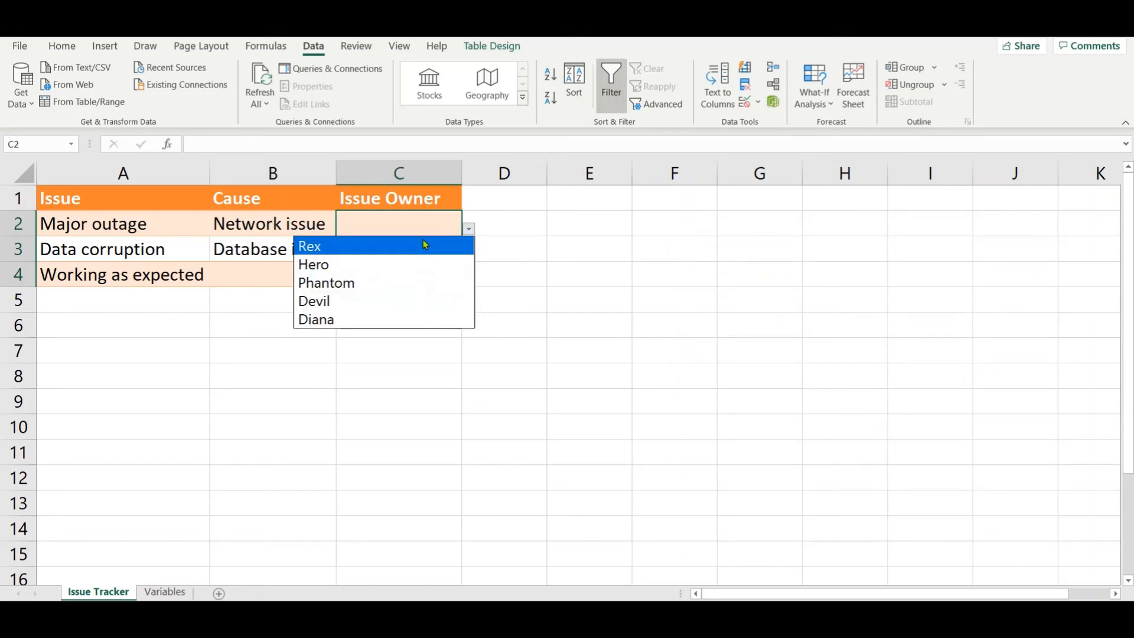
pyautogui.click(166, 592)
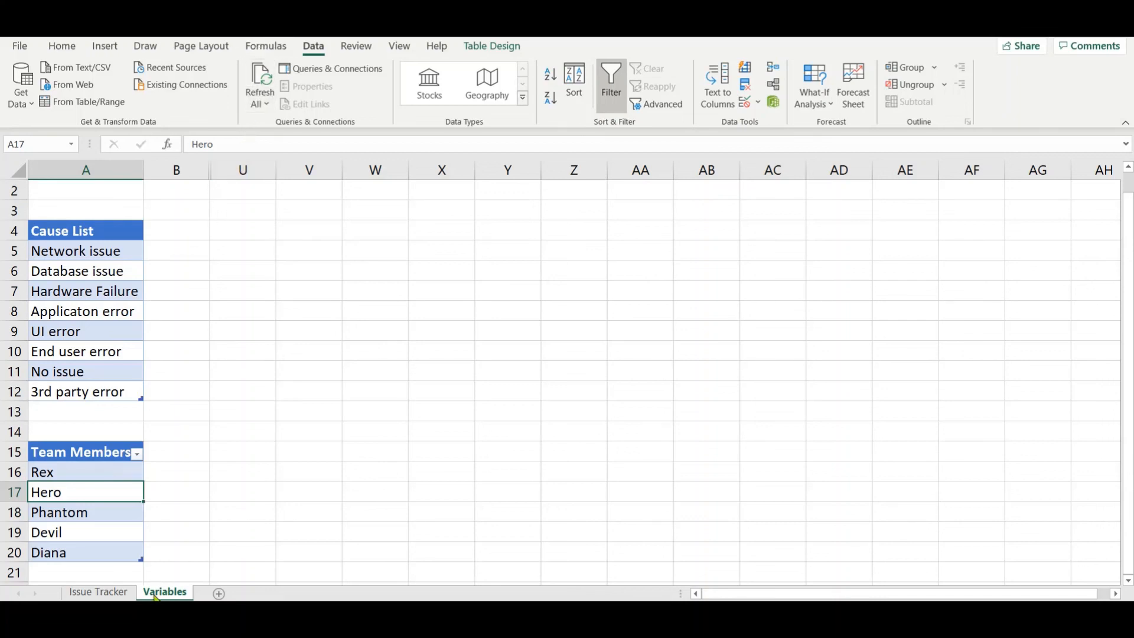
pyautogui.hotkey('ctrl', 'pageup')
pyautogui.click(477, 228)
pyautogui.moveTo(445, 225); pyautogui.dragTo(466, 228)
pyautogui.click(469, 229)
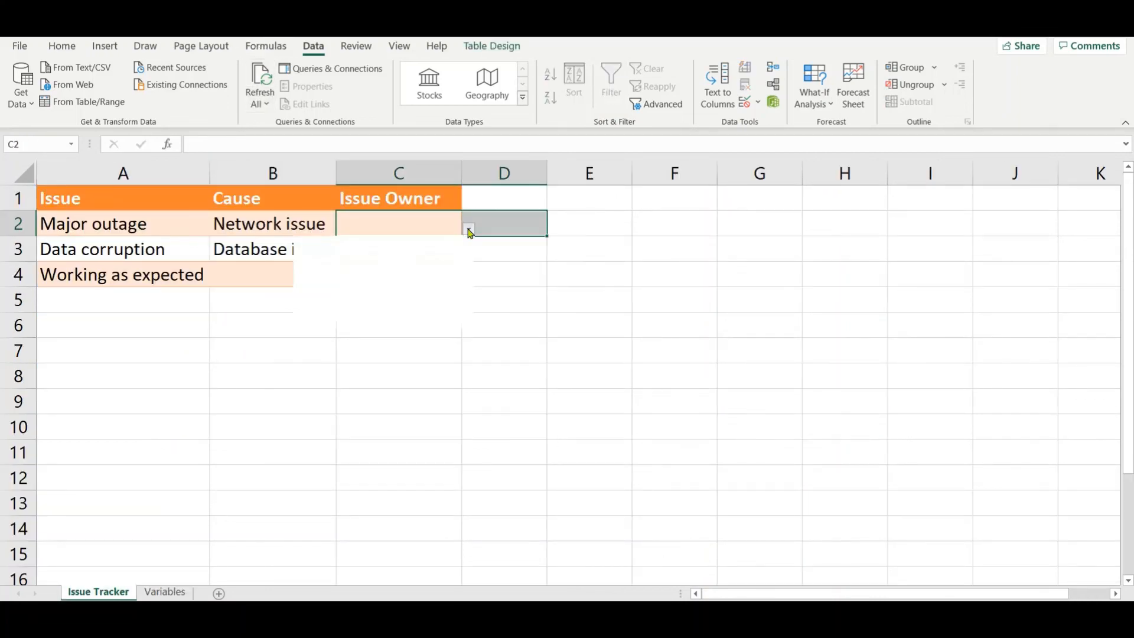
pyautogui.press('Escape')
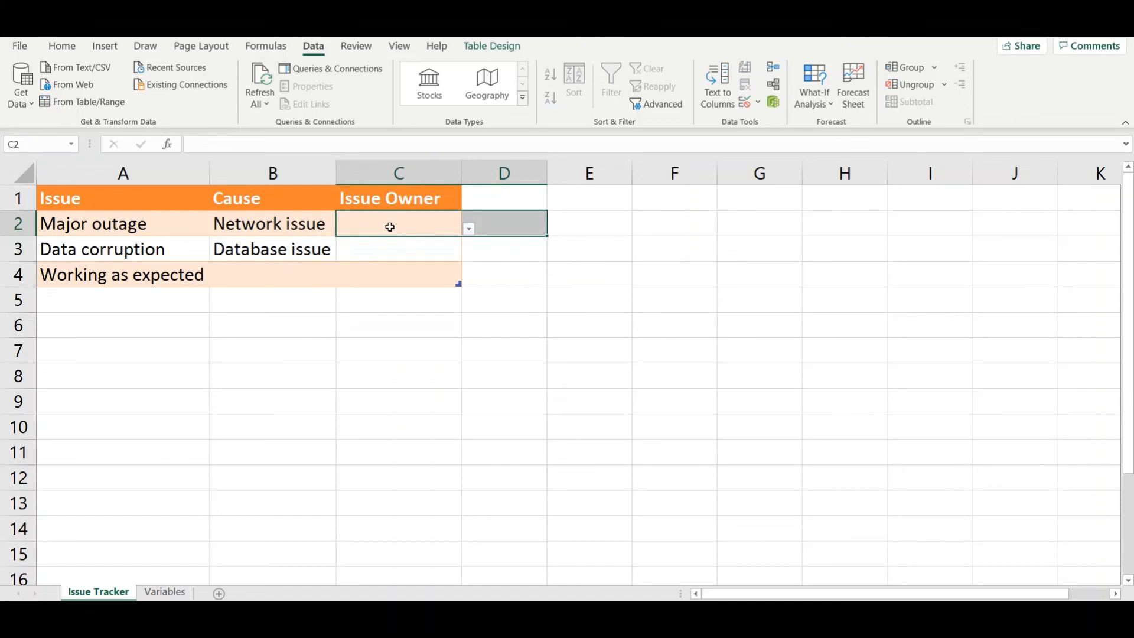